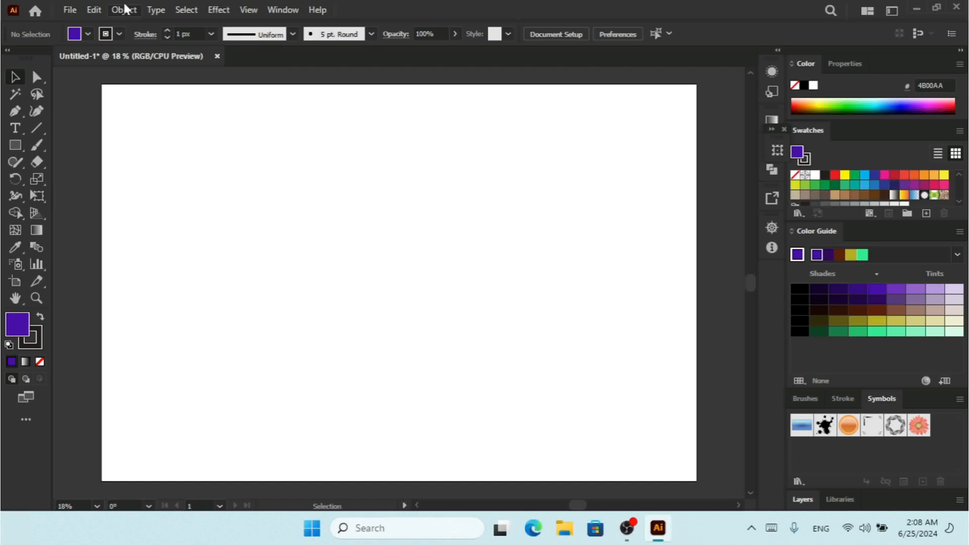
# Step: Draw a wide purple rectangle just above the middle of the artboard
pyautogui.click(123, 9)
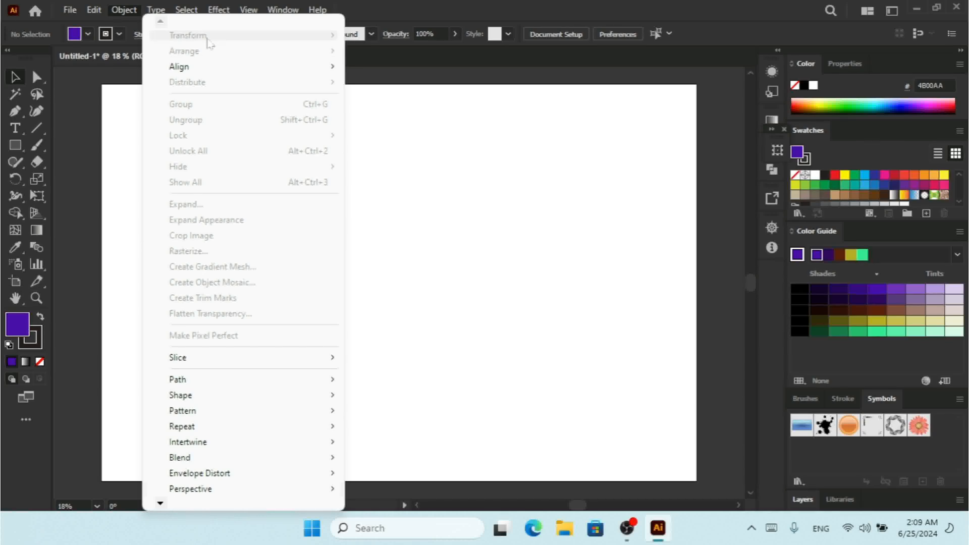
pyautogui.click(12, 149)
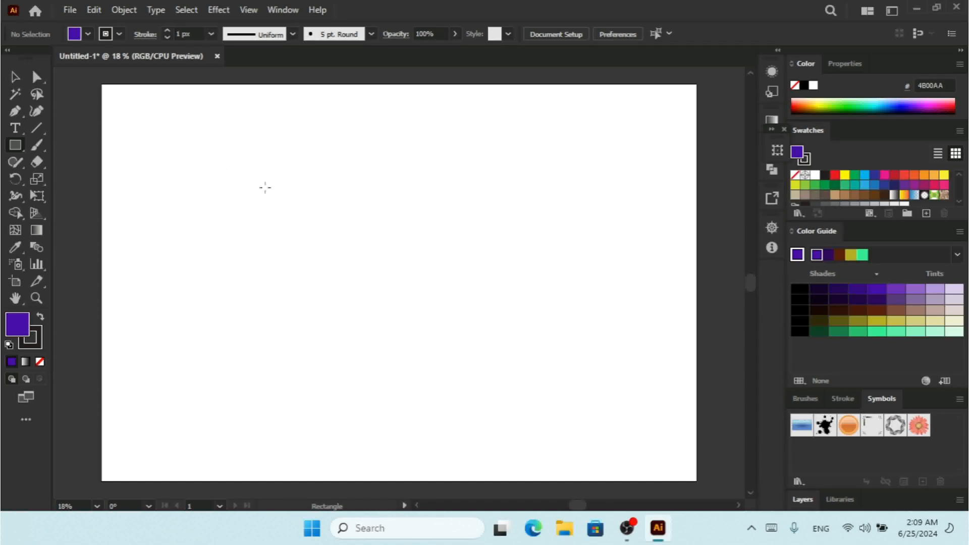
pyautogui.moveTo(264, 188)
pyautogui.mouseDown()
pyautogui.moveTo(319, 233)
pyautogui.moveTo(522, 318)
pyautogui.mouseUp()
pyautogui.click(12, 79)
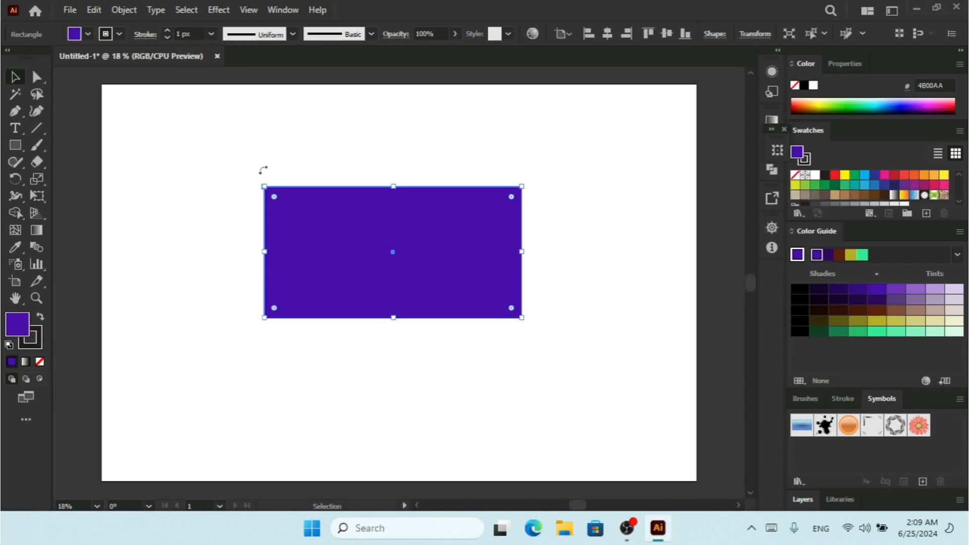
pyautogui.click(126, 11)
pyautogui.click(125, 11)
pyautogui.rightClick(433, 229)
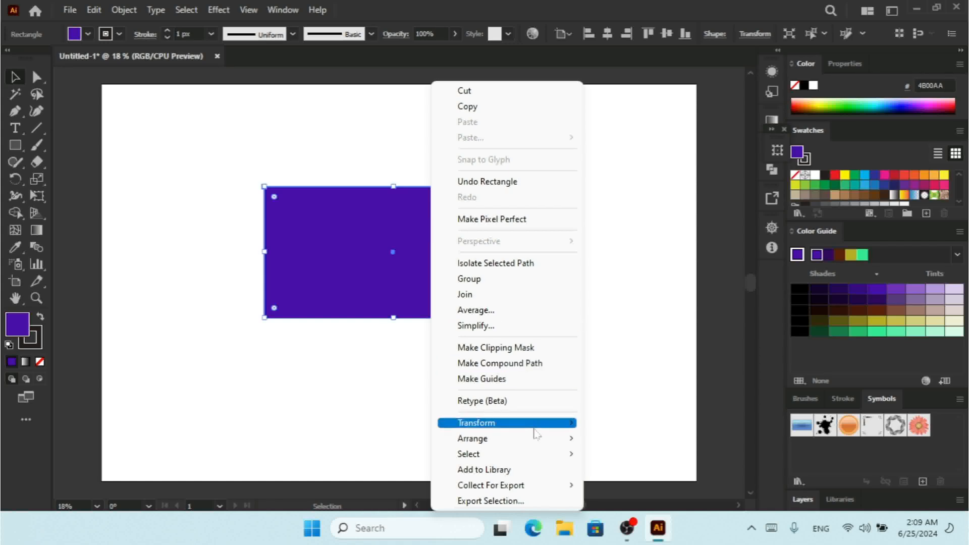
pyautogui.moveTo(534, 429)
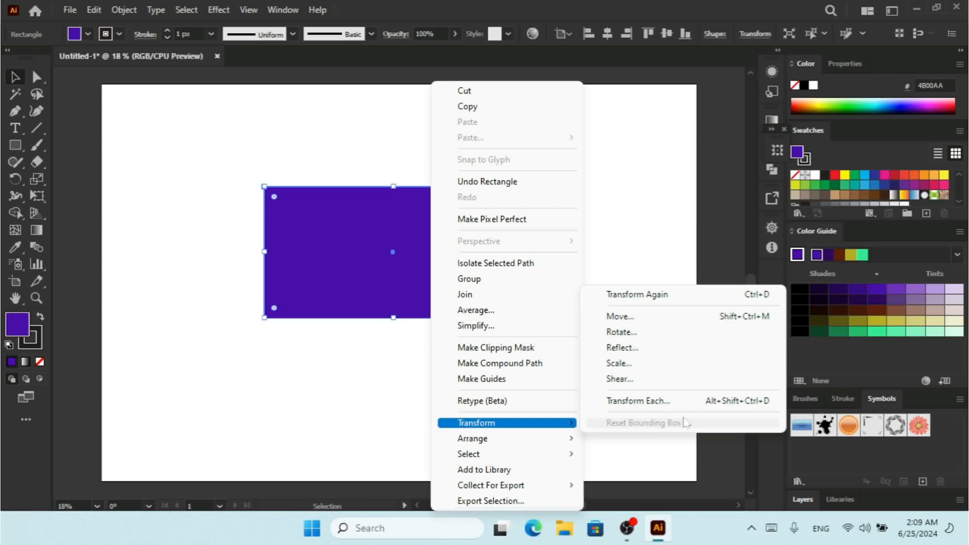
pyautogui.click(123, 11)
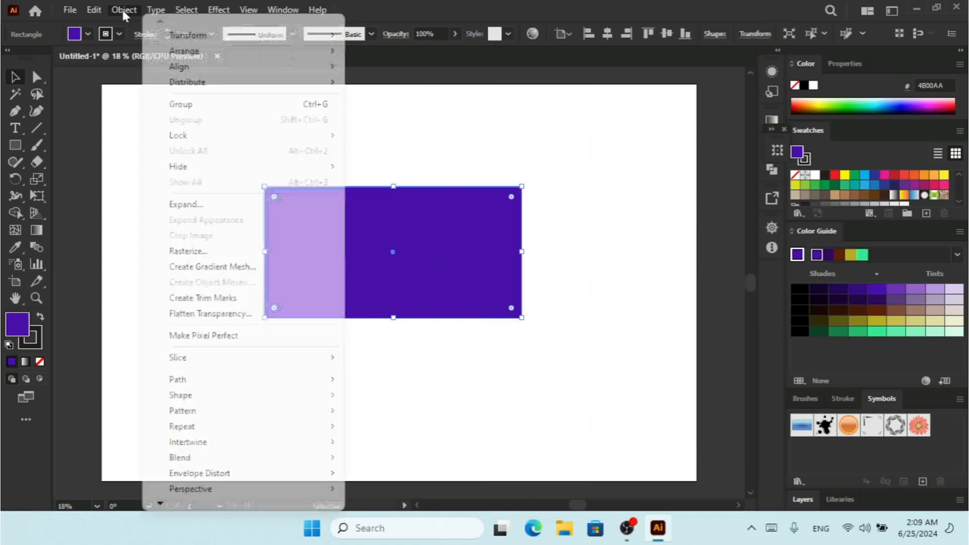
pyautogui.moveTo(188, 37)
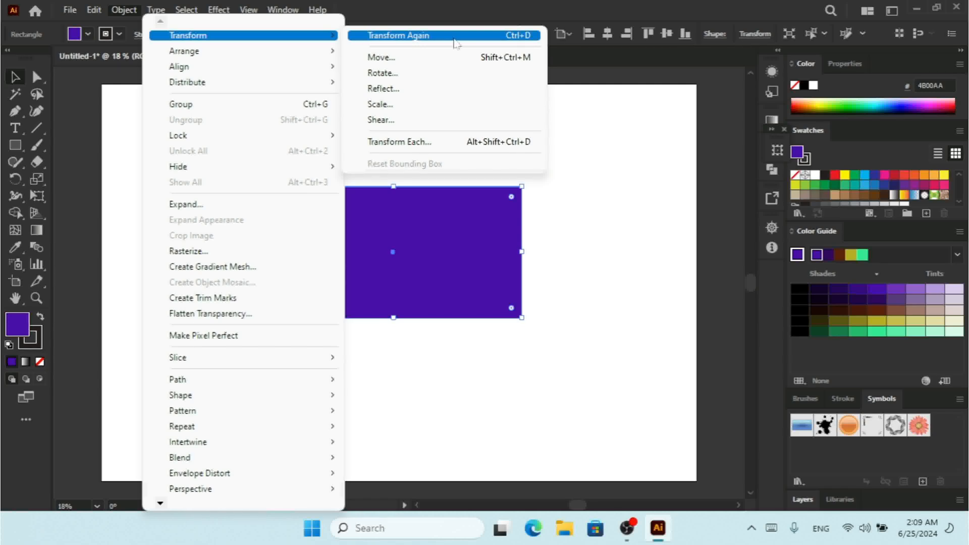
pyautogui.click(454, 251)
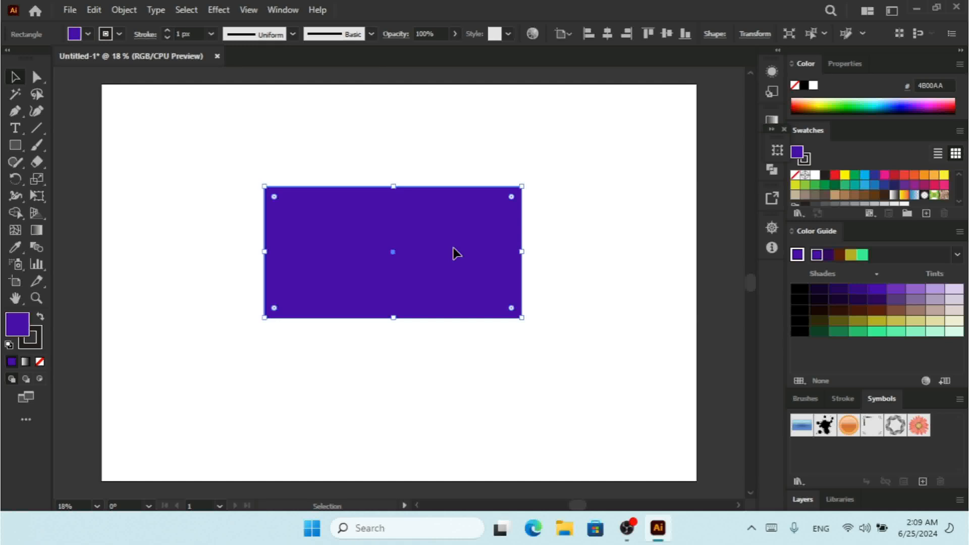
# Step: Repeat the last rotation on the rectangle in successive increments until it lies horizontal in its original place
pyautogui.hotkey('ctrl', 'd')
pyautogui.hotkey('ctrl', 'd')
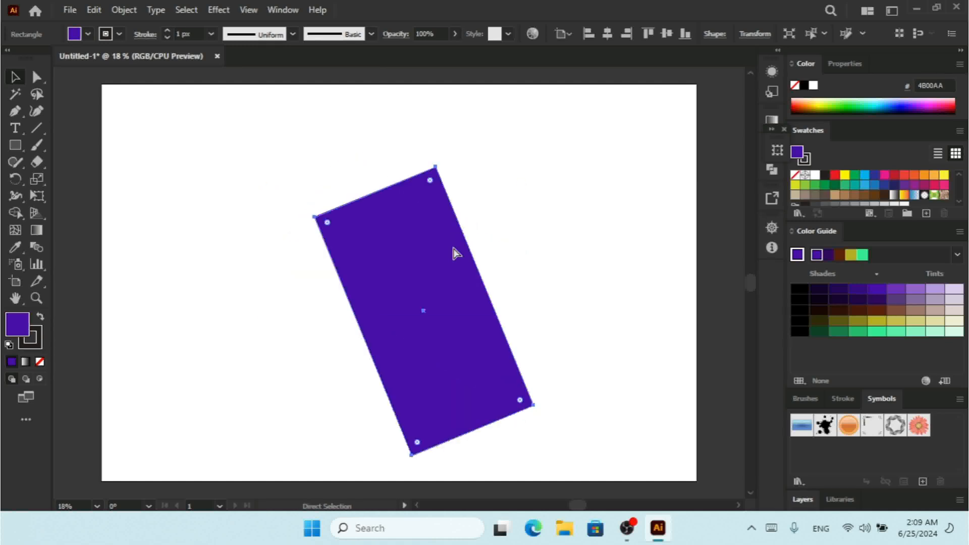
pyautogui.hotkey('ctrl', 'd')
pyautogui.hotkey('ctrl', 'd')
pyautogui.hotkey('ctrl', 'd')
pyautogui.hotkey('ctrl', 'd')
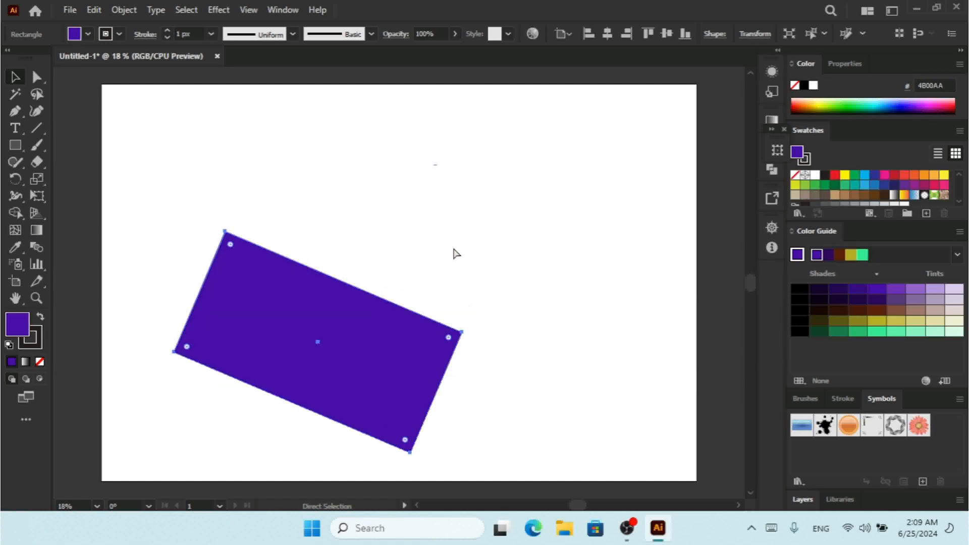
pyautogui.hotkey('ctrl', 'd')
pyautogui.hotkey('ctrl', 'd')
pyautogui.hotkey('ctrl', 'd')
pyautogui.hotkey('ctrl', 'd')
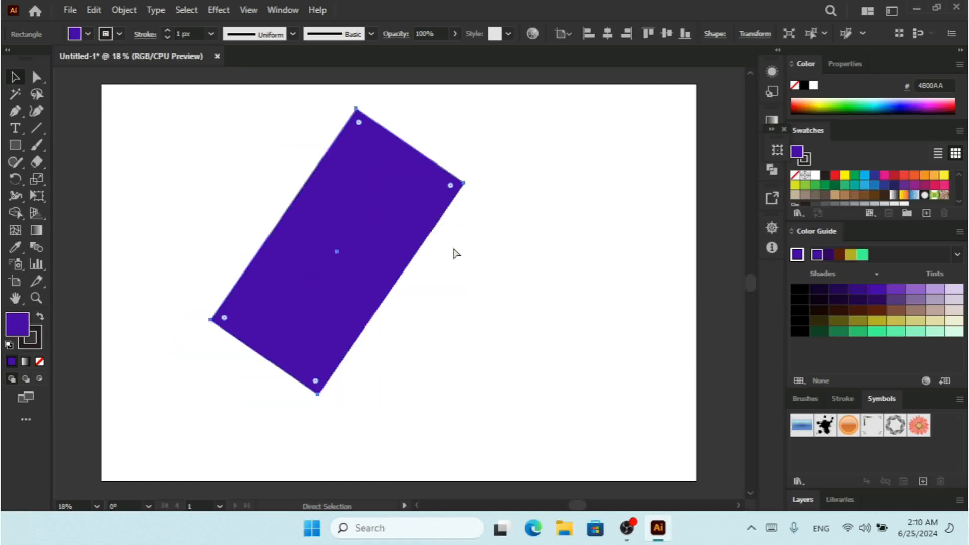
pyautogui.hotkey('ctrl', 'd')
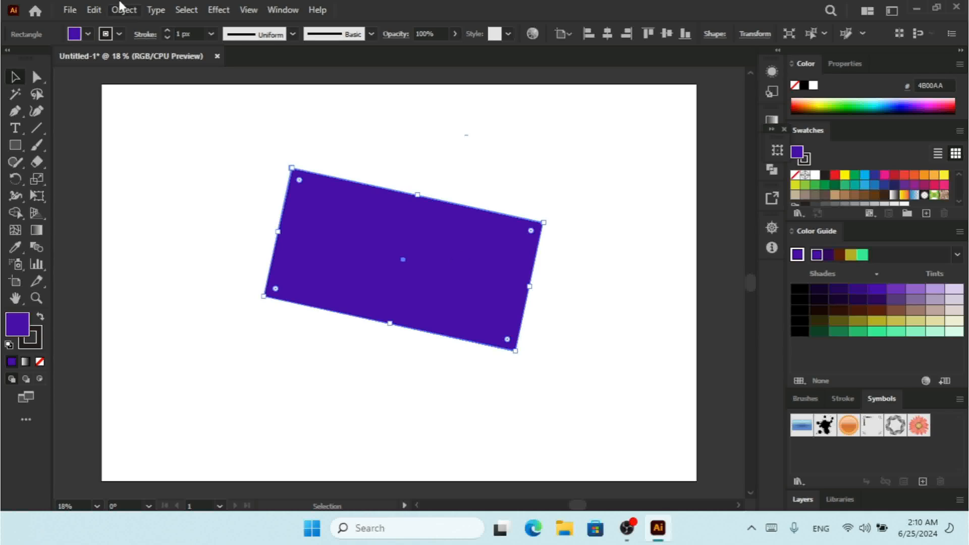
pyautogui.hotkey('ctrl', 'd')
pyautogui.hotkey('ctrl', 'd')
pyautogui.hotkey('ctrl', 'd')
pyautogui.hotkey('ctrl', 'd')
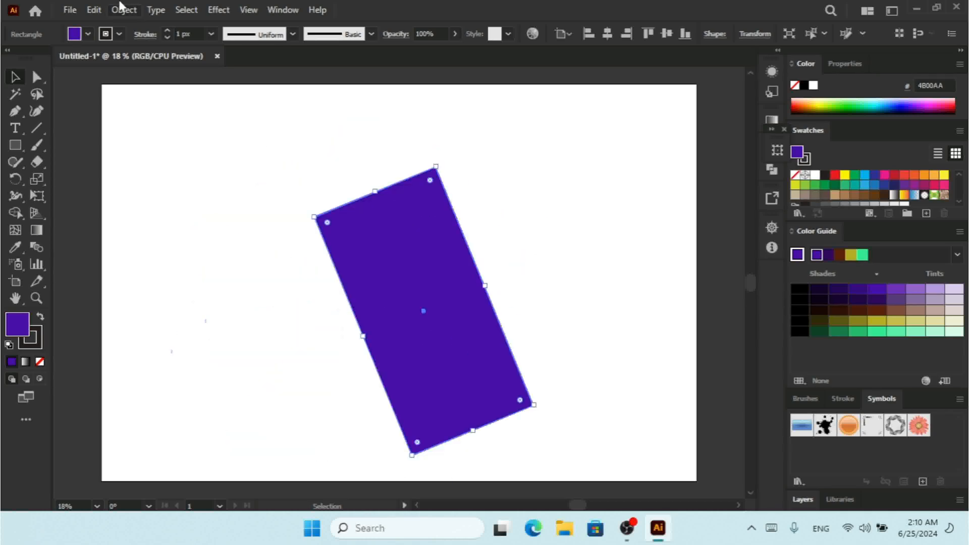
pyautogui.hotkey('ctrl', 'd')
pyautogui.hotkey('ctrl', 'd')
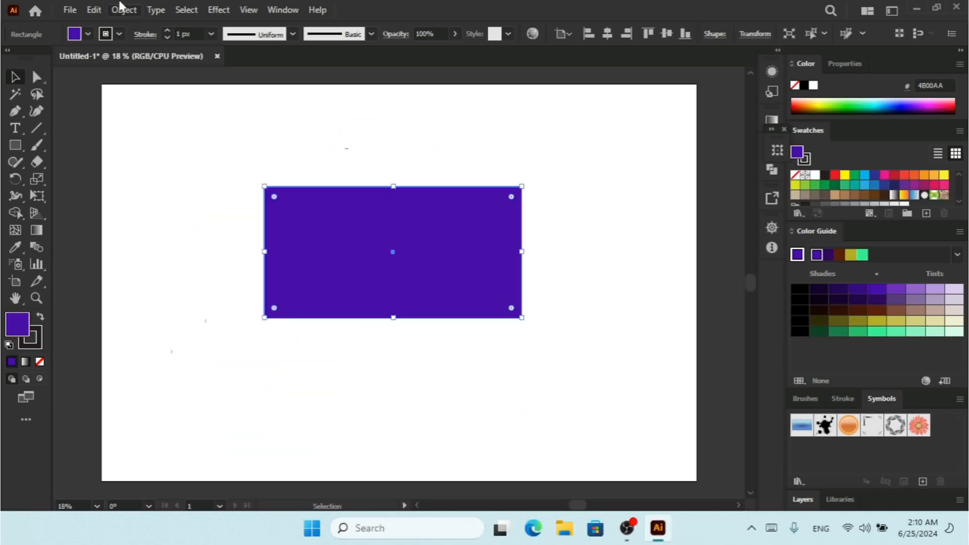
# Step: Apply Transform Again to rotate the rectangle by two more increments, and bring it back to its horizontal position
pyautogui.click(124, 11)
pyautogui.moveTo(241, 39)
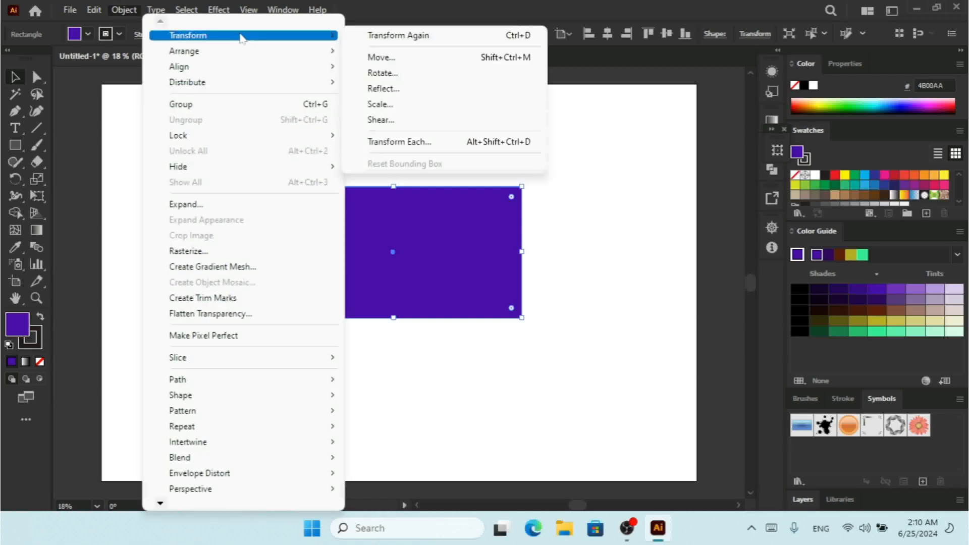
pyautogui.click(435, 41)
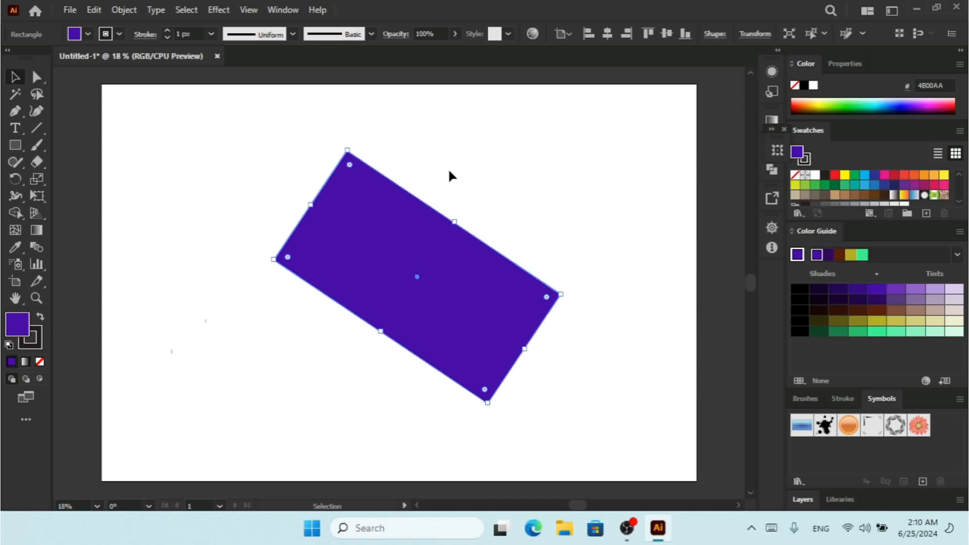
pyautogui.click(134, 11)
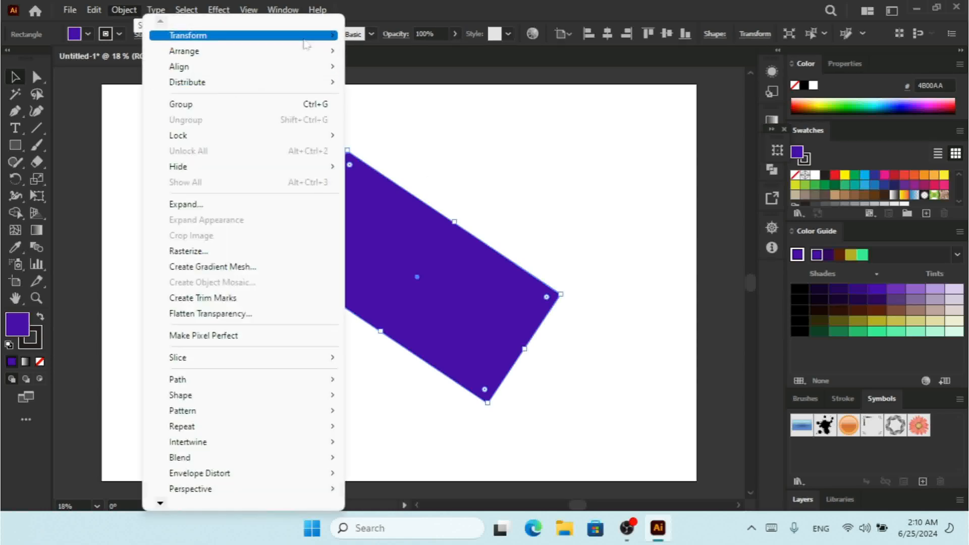
pyautogui.moveTo(308, 42)
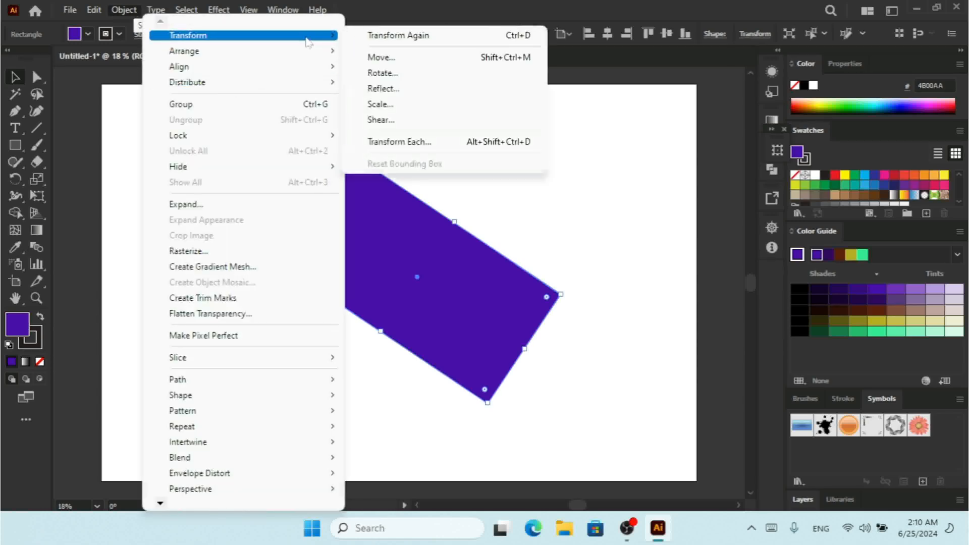
pyautogui.click(432, 36)
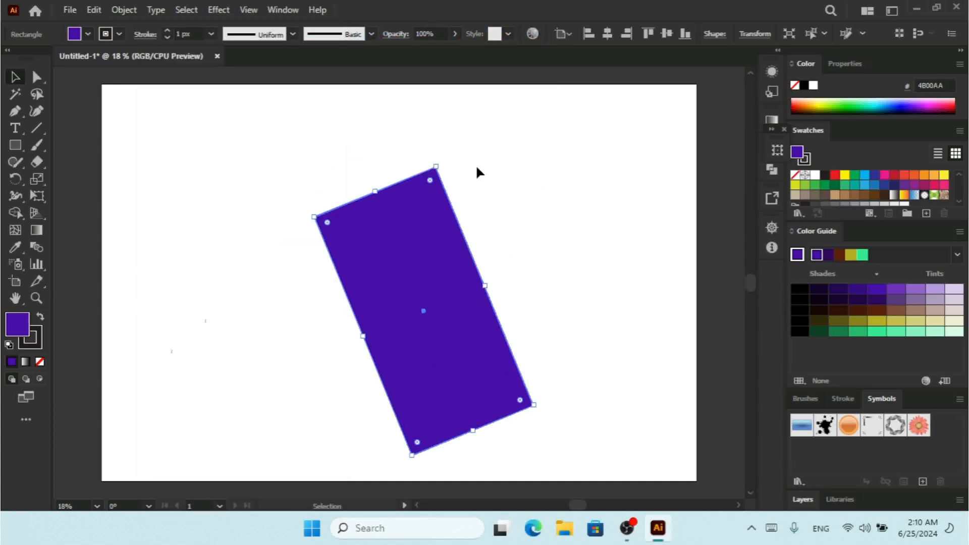
pyautogui.hotkey('ctrl', 'd')
pyautogui.hotkey('ctrl', 'd')
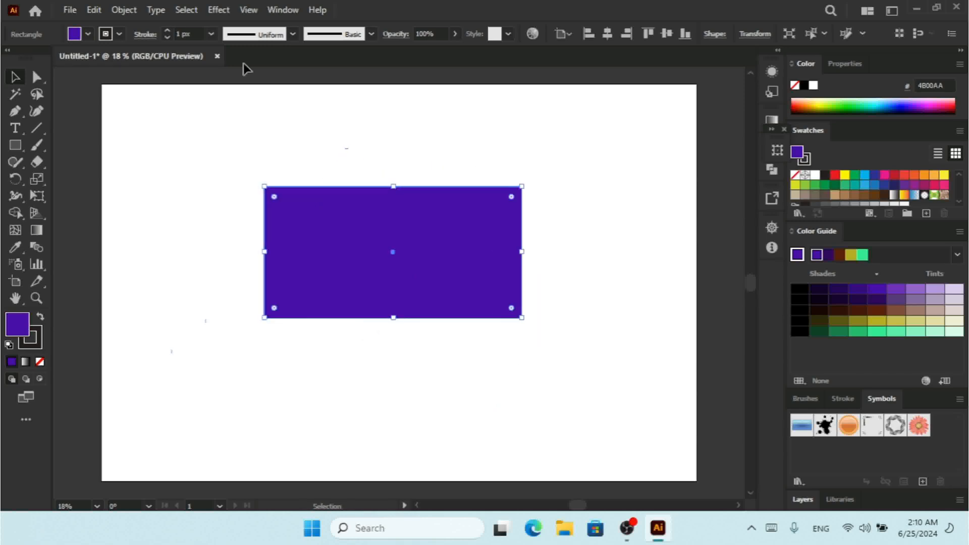
# Step: Open the Move settings for the rectangle, shift the dialog clear of the shape, and set the horizontal offset to 805 px
pyautogui.click(125, 10)
pyautogui.moveTo(261, 39)
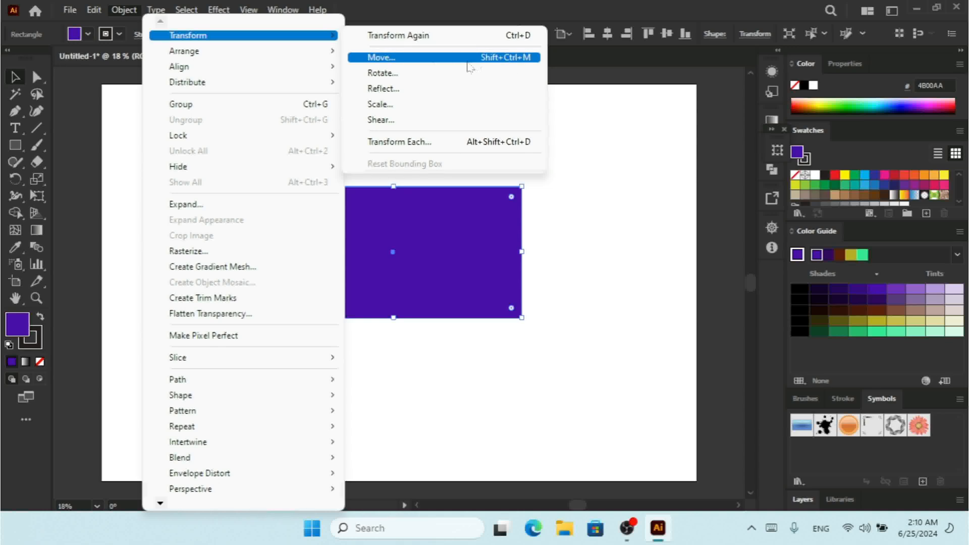
pyautogui.click(523, 58)
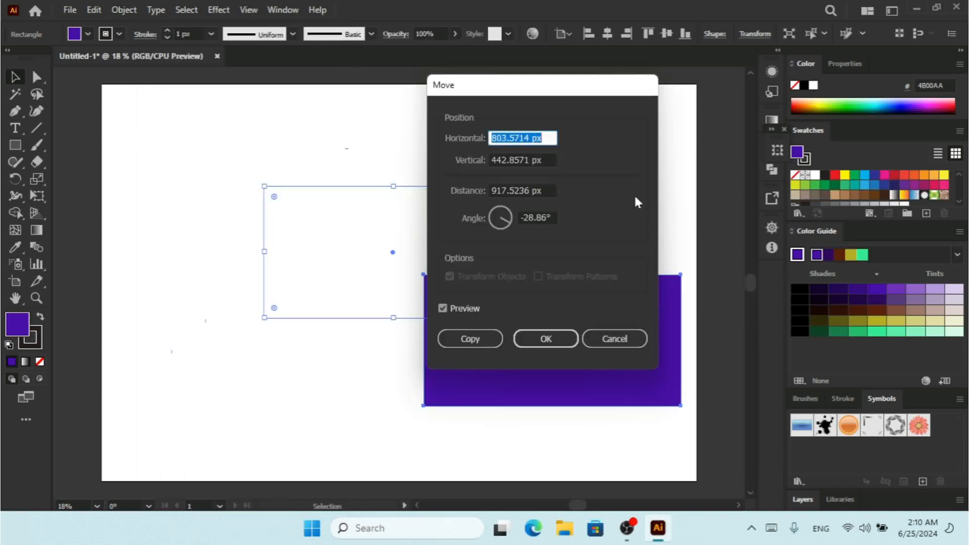
pyautogui.moveTo(487, 87); pyautogui.dragTo(648, 67)
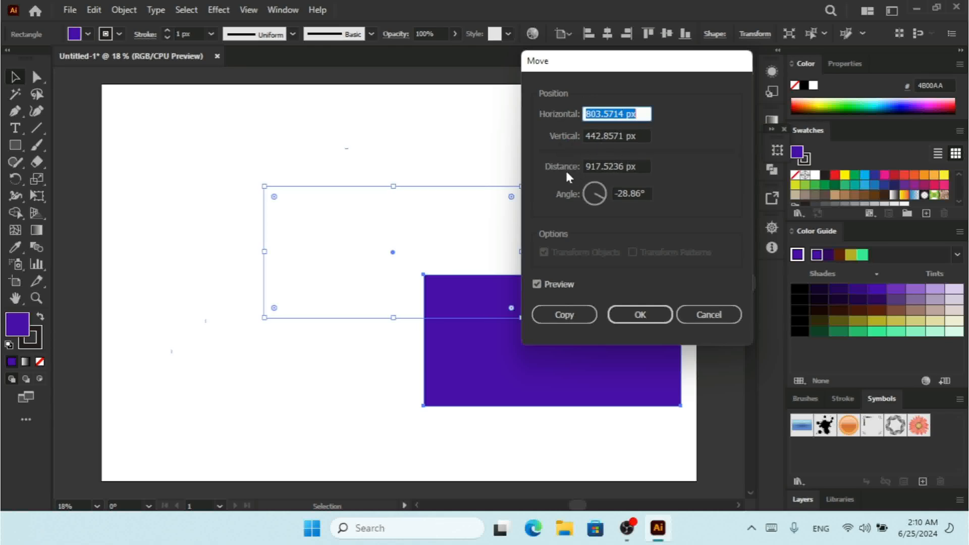
pyautogui.write('810')
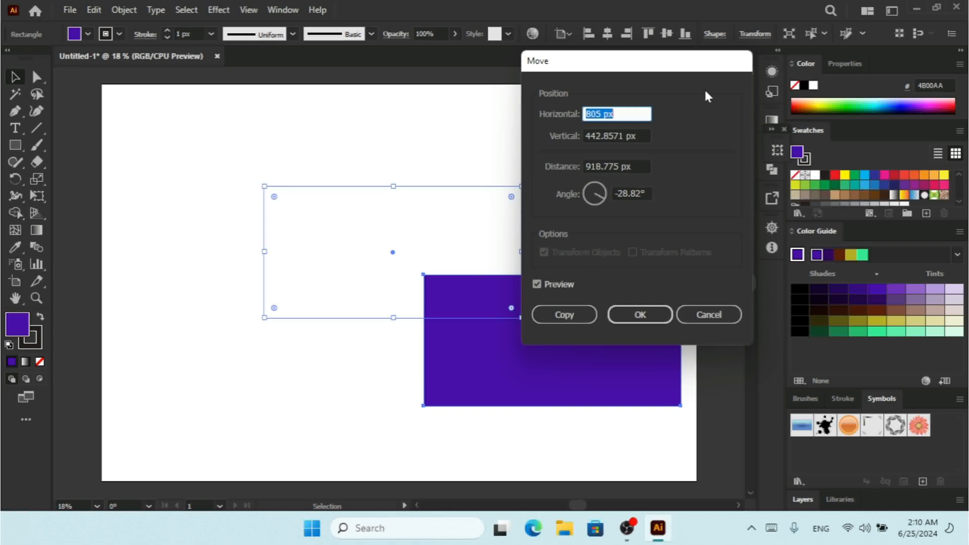
# Step: Raise the rectangle's horizontal move offset gradually to 990 px with the preview on
pyautogui.press('Up')
pyautogui.press('Up')
pyautogui.press('Up')
pyautogui.press('Up')
pyautogui.press('Up')
pyautogui.press('Up')
pyautogui.press('Up')
pyautogui.press('Up')
pyautogui.press('Up')
pyautogui.press('Up')
pyautogui.press('Up')
pyautogui.press('Up')
pyautogui.press('Up')
pyautogui.press('Up')
pyautogui.press('Up')
pyautogui.press('Up')
pyautogui.press('Up')
pyautogui.press('Up')
pyautogui.press('Up')
pyautogui.press('Up')
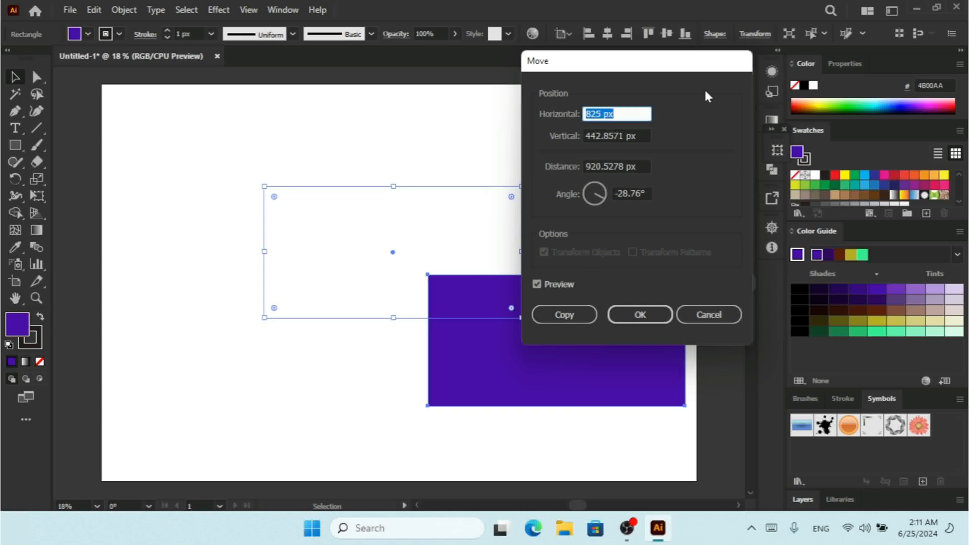
pyautogui.press('Up')
pyautogui.press('Up')
pyautogui.press('Up')
pyautogui.press('Up')
pyautogui.press('Up')
pyautogui.press('Up')
pyautogui.press('Up')
pyautogui.press('Up')
pyautogui.press('Up')
pyautogui.press('Up')
pyautogui.press('Up')
pyautogui.press('Up')
pyautogui.press('Up')
pyautogui.press('Up')
pyautogui.press('Up')
pyautogui.press('Up')
pyautogui.press('Up')
pyautogui.press('Up')
pyautogui.press('Up')
pyautogui.press('Up')
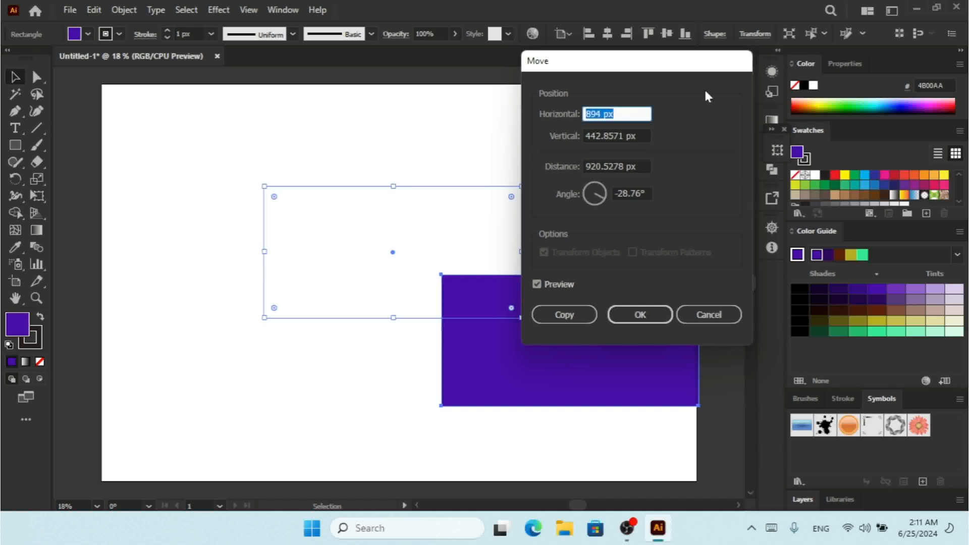
pyautogui.press('Up')
pyautogui.press('Up')
pyautogui.press('Up')
pyautogui.press('Up')
pyautogui.press('Up')
pyautogui.press('Up')
pyautogui.press('Up')
pyautogui.press('Up')
pyautogui.press('Up')
pyautogui.press('Up')
pyautogui.press('Up')
pyautogui.press('Up')
pyautogui.press('Up')
pyautogui.press('Up')
pyautogui.press('Up')
pyautogui.press('Up')
pyautogui.press('Up')
pyautogui.press('Up')
pyautogui.press('Up')
pyautogui.press('Up')
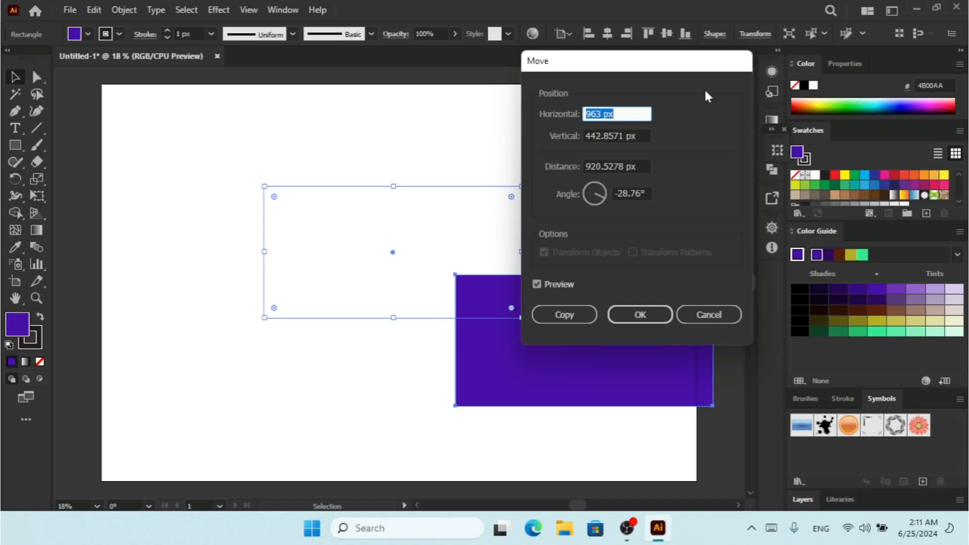
pyautogui.press('Up')
pyautogui.press('Up')
pyautogui.press('Up')
pyautogui.press('Up')
pyautogui.press('Up')
pyautogui.press('Up')
pyautogui.press('Up')
pyautogui.press('Up')
pyautogui.press('Up')
pyautogui.press('Up')
pyautogui.press('Up')
pyautogui.press('Up')
pyautogui.press('Up')
pyautogui.press('Up')
pyautogui.press('Up')
pyautogui.press('Up')
pyautogui.press('Up')
pyautogui.press('Up')
pyautogui.press('Up')
pyautogui.press('Up')
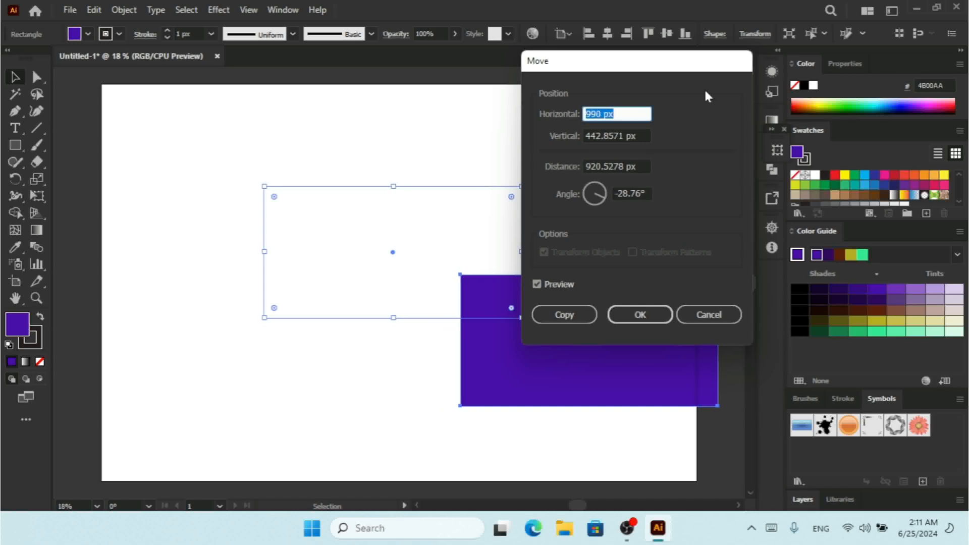
# Step: Lower the rectangle's horizontal move offset gradually to 825 px with the preview on
pyautogui.press('Down')
pyautogui.press('Down')
pyautogui.press('Down')
pyautogui.press('Down')
pyautogui.press('Down')
pyautogui.press('Down')
pyautogui.press('Down')
pyautogui.press('Down')
pyautogui.press('Down')
pyautogui.press('Down')
pyautogui.press('Down')
pyautogui.press('Down')
pyautogui.press('Down')
pyautogui.press('Down')
pyautogui.press('Down')
pyautogui.press('Down')
pyautogui.press('Down')
pyautogui.press('Down')
pyautogui.press('Down')
pyautogui.press('Down')
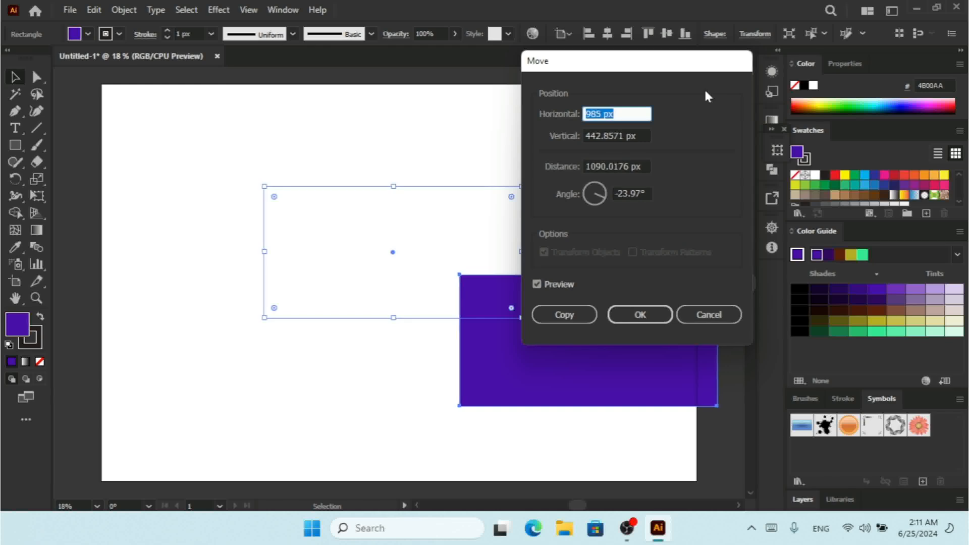
pyautogui.press('Down')
pyautogui.press('Down')
pyautogui.press('Down')
pyautogui.press('Down')
pyautogui.press('Down')
pyautogui.press('Down')
pyautogui.press('Down')
pyautogui.press('Down')
pyautogui.press('Down')
pyautogui.press('Down')
pyautogui.press('Down')
pyautogui.press('Down')
pyautogui.press('Down')
pyautogui.press('Down')
pyautogui.press('Down')
pyautogui.press('Down')
pyautogui.press('Down')
pyautogui.press('Down')
pyautogui.press('Down')
pyautogui.press('Down')
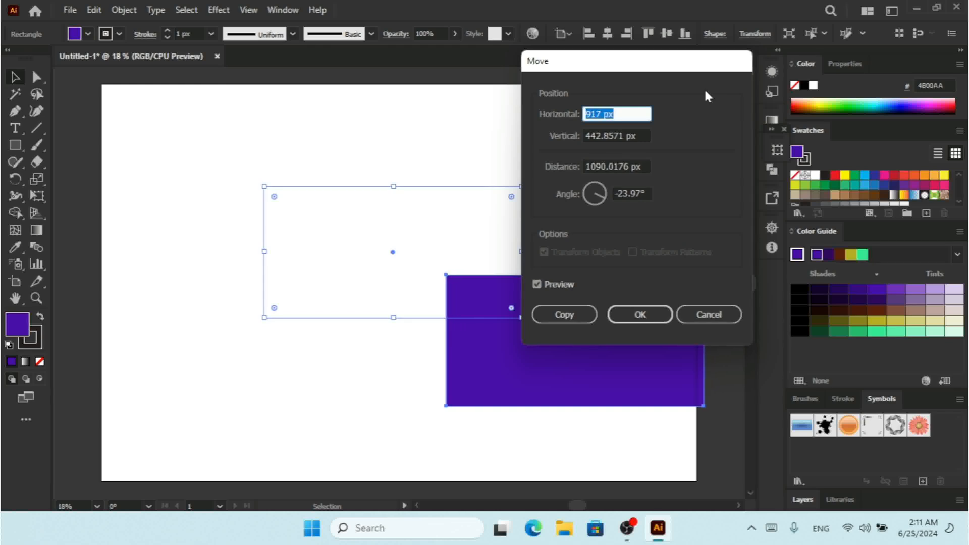
pyautogui.press('Down')
pyautogui.press('Down')
pyautogui.press('Down')
pyautogui.press('Down')
pyautogui.press('Down')
pyautogui.press('Down')
pyautogui.press('Down')
pyautogui.press('Down')
pyautogui.press('Down')
pyautogui.press('Down')
pyautogui.press('Down')
pyautogui.press('Down')
pyautogui.press('Down')
pyautogui.press('Down')
pyautogui.press('Down')
pyautogui.press('Down')
pyautogui.press('Down')
pyautogui.press('Down')
pyautogui.press('Down')
pyautogui.press('Down')
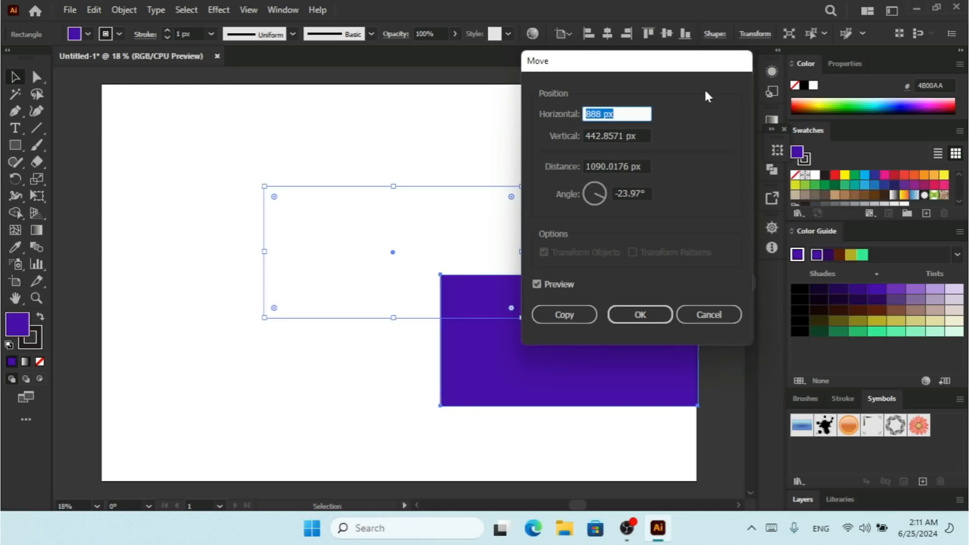
pyautogui.press('Down')
pyautogui.press('Down')
pyautogui.press('Down')
pyautogui.press('Down')
pyautogui.press('Down')
pyautogui.press('Down')
pyautogui.press('Down')
pyautogui.press('Down')
pyautogui.press('Down')
pyautogui.press('Down')
pyautogui.press('Down')
pyautogui.press('Down')
pyautogui.press('Down')
pyautogui.press('Down')
pyautogui.press('Down')
pyautogui.press('Down')
pyautogui.press('Down')
pyautogui.press('Down')
pyautogui.press('Down')
pyautogui.press('Down')
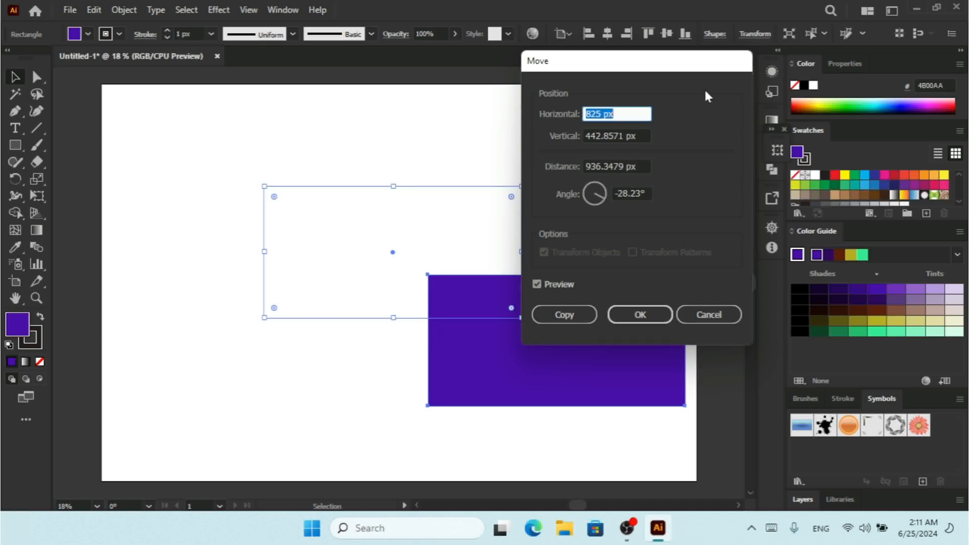
# Step: Raise the rectangle's vertical move offset step by step to 585 px, keeping the preview on
pyautogui.press('Tab')
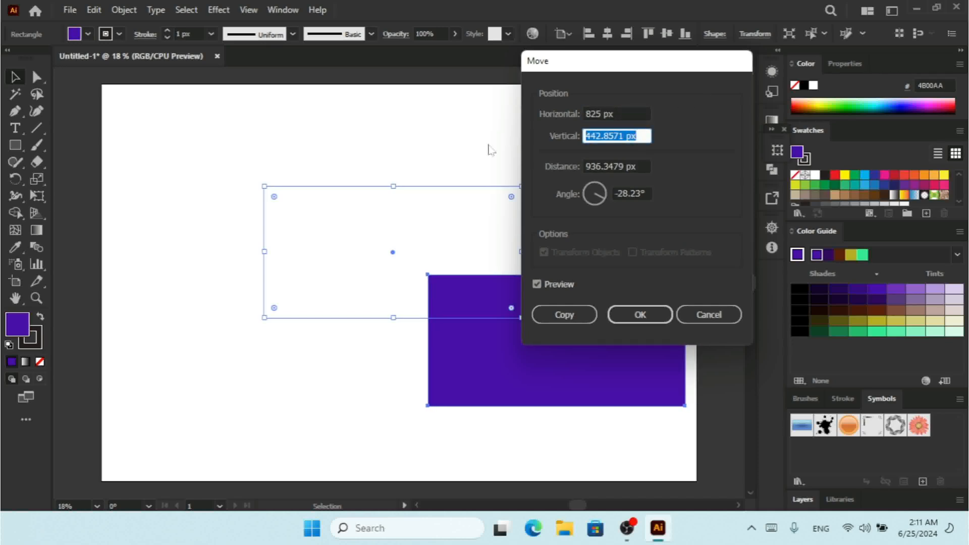
pyautogui.press('Up')
pyautogui.press('Up')
pyautogui.press('Up')
pyautogui.press('Up')
pyautogui.press('Up')
pyautogui.press('Up')
pyautogui.press('Up')
pyautogui.press('Up')
pyautogui.press('Up')
pyautogui.press('Up')
pyautogui.press('Up')
pyautogui.press('Up')
pyautogui.press('Up')
pyautogui.press('Up')
pyautogui.press('Up')
pyautogui.press('Up')
pyautogui.press('Up')
pyautogui.press('Up')
pyautogui.press('Up')
pyautogui.press('Up')
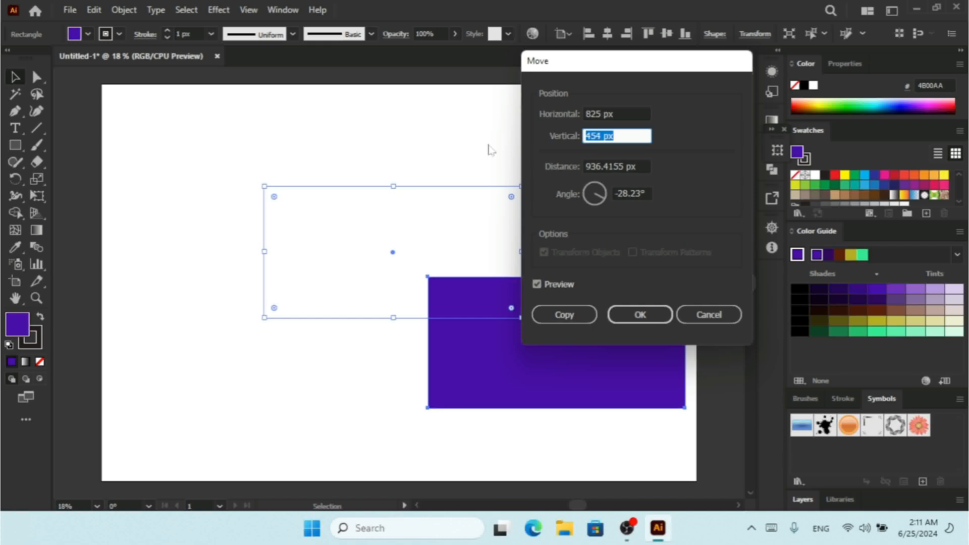
pyautogui.press('Up')
pyautogui.press('Up')
pyautogui.press('Up')
pyautogui.press('Up')
pyautogui.press('Up')
pyautogui.press('Up')
pyautogui.press('Up')
pyautogui.press('Up')
pyautogui.press('Up')
pyautogui.press('Up')
pyautogui.press('Up')
pyautogui.press('Up')
pyautogui.press('Up')
pyautogui.press('Up')
pyautogui.press('Up')
pyautogui.press('Up')
pyautogui.press('Up')
pyautogui.press('Up')
pyautogui.press('Up')
pyautogui.press('Up')
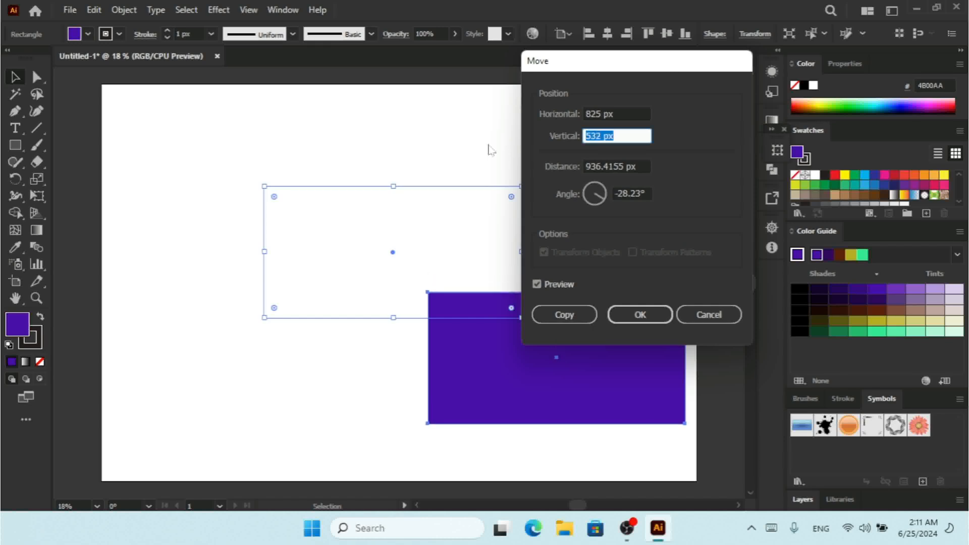
pyautogui.press('Up')
pyautogui.press('Up')
pyautogui.press('Up')
pyautogui.press('Up')
pyautogui.press('Up')
pyautogui.press('Up')
pyautogui.press('Up')
pyautogui.press('Up')
pyautogui.press('Up')
pyautogui.press('Up')
pyautogui.press('Up')
pyautogui.press('Up')
pyautogui.press('Up')
pyautogui.press('Up')
pyautogui.press('Up')
pyautogui.press('Up')
pyautogui.press('Up')
pyautogui.press('Up')
pyautogui.press('Up')
pyautogui.press('Up')
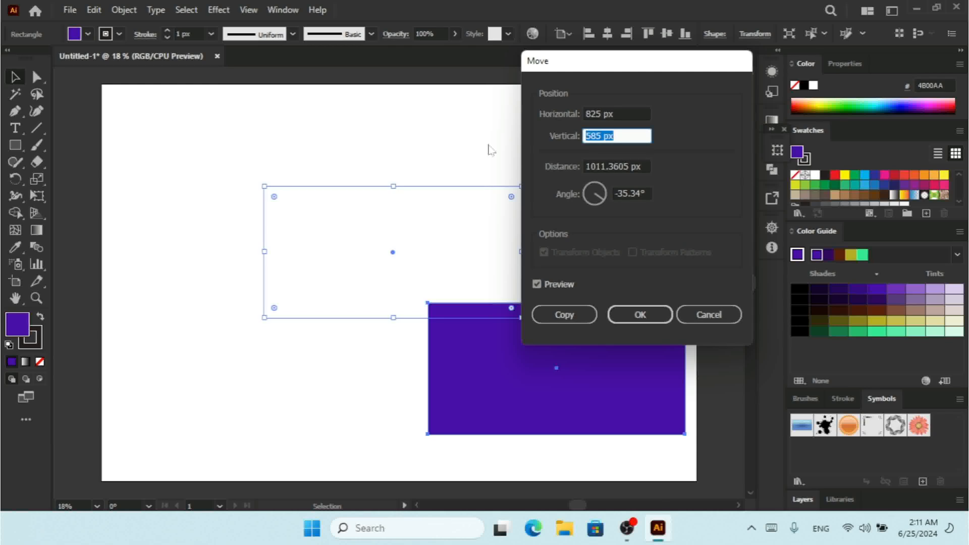
# Step: Lower the rectangle's vertical move offset gradually to 312 px, keeping the preview on
pyautogui.press('Down')
pyautogui.press('Down')
pyautogui.press('Down')
pyautogui.press('Down')
pyautogui.press('Down')
pyautogui.press('Down')
pyautogui.press('Down')
pyautogui.press('Down')
pyautogui.press('Down')
pyautogui.press('Down')
pyautogui.press('Down')
pyautogui.press('Down')
pyautogui.press('Down')
pyautogui.press('Down')
pyautogui.press('Down')
pyautogui.press('Down')
pyautogui.press('Down')
pyautogui.press('Down')
pyautogui.press('Down')
pyautogui.press('Down')
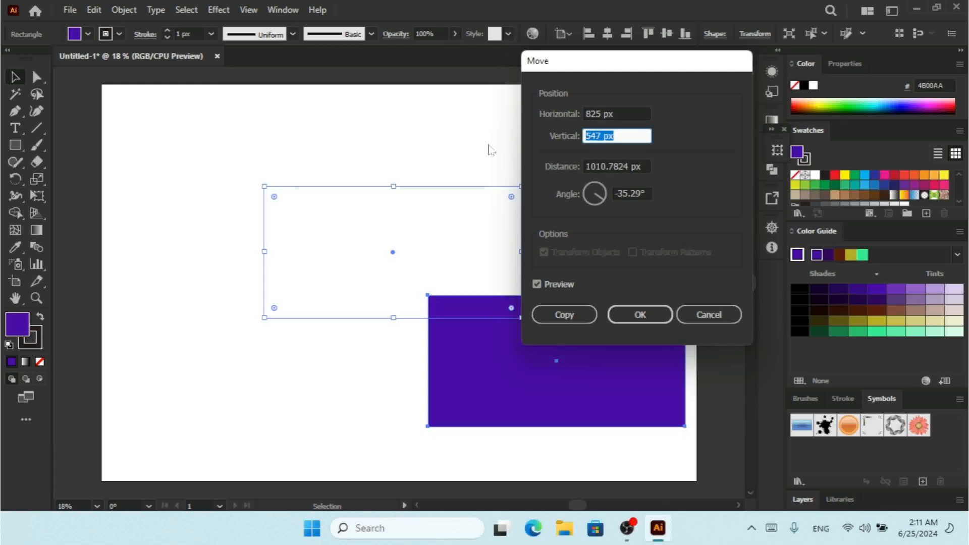
pyautogui.press('Down')
pyautogui.press('Down')
pyautogui.press('Down')
pyautogui.press('Down')
pyautogui.press('Down')
pyautogui.press('Down')
pyautogui.press('Down')
pyautogui.press('Down')
pyautogui.press('Down')
pyautogui.press('Down')
pyautogui.press('Down')
pyautogui.press('Down')
pyautogui.press('Down')
pyautogui.press('Down')
pyautogui.press('Down')
pyautogui.press('Down')
pyautogui.press('Down')
pyautogui.press('Down')
pyautogui.press('Down')
pyautogui.press('Down')
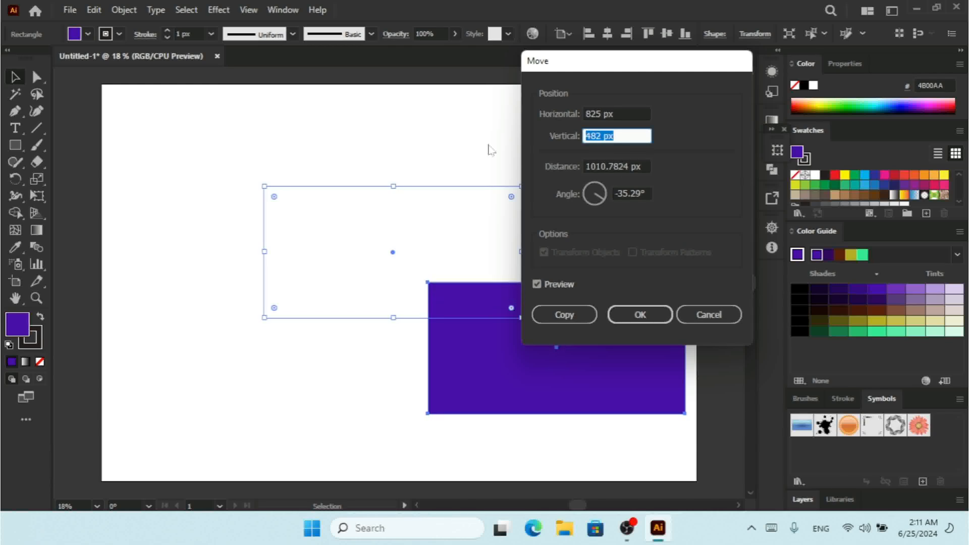
pyautogui.press('Down')
pyautogui.press('Down')
pyautogui.press('Down')
pyautogui.press('Down')
pyautogui.press('Down')
pyautogui.press('Down')
pyautogui.press('Down')
pyautogui.press('Down')
pyautogui.press('Down')
pyautogui.press('Down')
pyautogui.press('Down')
pyautogui.press('Down')
pyautogui.press('Down')
pyautogui.press('Down')
pyautogui.press('Down')
pyautogui.press('Down')
pyautogui.press('Down')
pyautogui.press('Down')
pyautogui.press('Down')
pyautogui.press('Down')
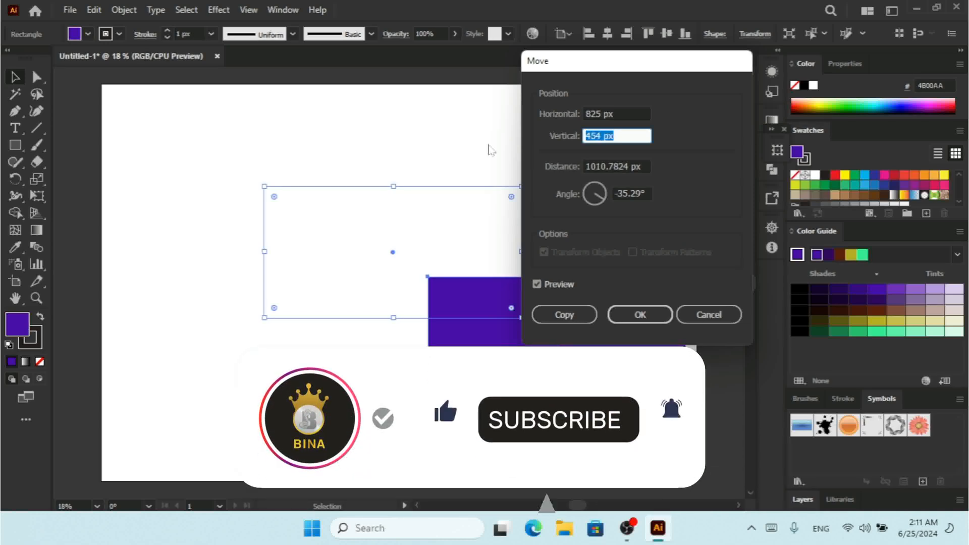
pyautogui.press('Down')
pyautogui.press('Down')
pyautogui.press('Down')
pyautogui.press('Down')
pyautogui.press('Down')
pyautogui.press('Down')
pyautogui.press('Down')
pyautogui.press('Down')
pyautogui.press('Down')
pyautogui.press('Down')
pyautogui.press('Down')
pyautogui.press('Down')
pyautogui.press('Down')
pyautogui.press('Down')
pyautogui.press('Down')
pyautogui.press('Down')
pyautogui.press('Down')
pyautogui.press('Down')
pyautogui.press('Down')
pyautogui.press('Down')
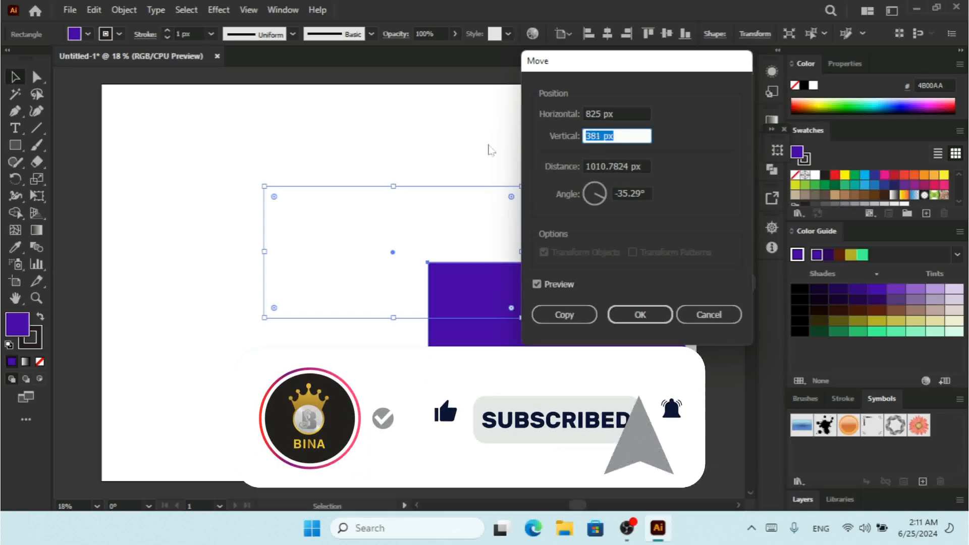
pyautogui.press('Down')
pyautogui.press('Down')
pyautogui.press('Down')
pyautogui.press('Down')
pyautogui.press('Down')
pyautogui.press('Down')
pyautogui.press('Down')
pyautogui.press('Down')
pyautogui.press('Down')
pyautogui.press('Down')
pyautogui.press('Down')
pyautogui.press('Down')
pyautogui.press('Down')
pyautogui.press('Down')
pyautogui.press('Down')
pyautogui.press('Down')
pyautogui.press('Down')
pyautogui.press('Down')
pyautogui.press('Down')
pyautogui.press('Down')
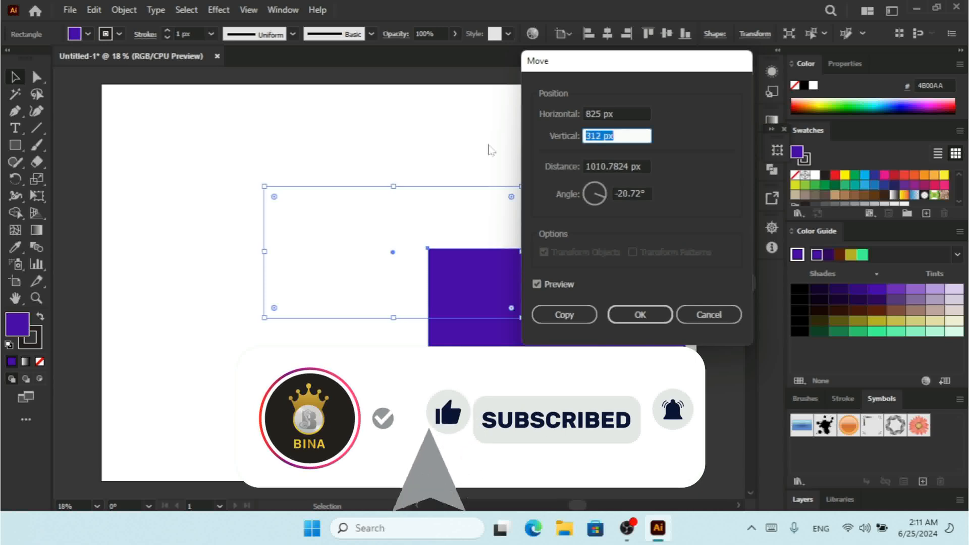
# Step: Raise the rectangle's move distance step by step to 911 px with the preview on
pyautogui.click(646, 166)
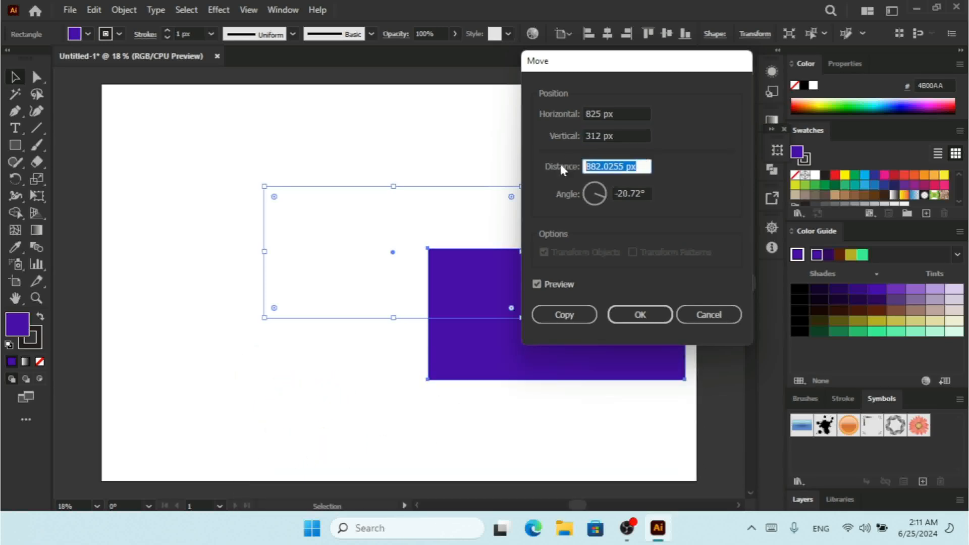
pyautogui.press('Up')
pyautogui.press('Up')
pyautogui.press('Up')
pyautogui.press('Up')
pyautogui.press('Up')
pyautogui.press('Up')
pyautogui.press('Up')
pyautogui.press('Up')
pyautogui.press('Up')
pyautogui.press('Up')
pyautogui.press('Up')
pyautogui.press('Up')
pyautogui.press('Up')
pyautogui.press('Up')
pyautogui.press('Up')
pyautogui.press('Up')
pyautogui.press('Up')
pyautogui.press('Up')
pyautogui.press('Up')
pyautogui.press('Up')
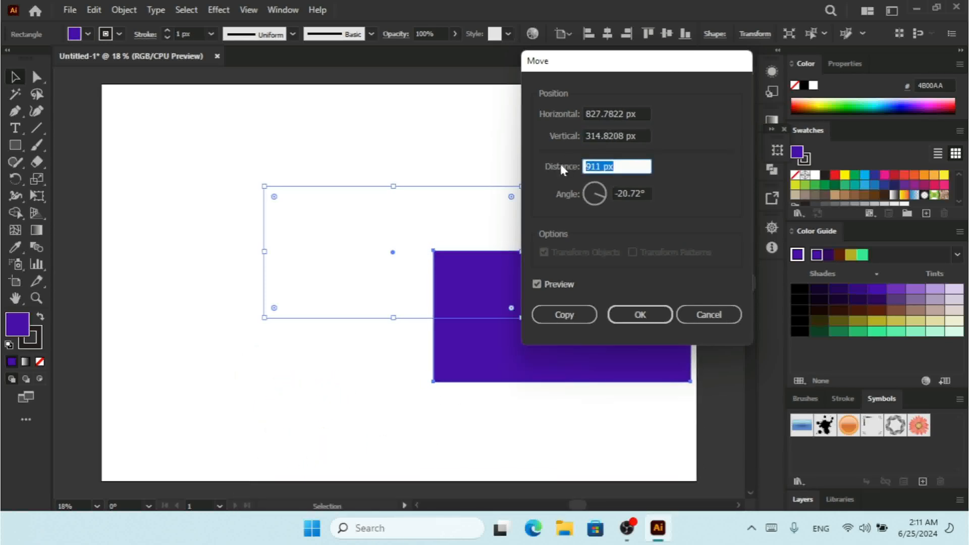
# Step: Lower the rectangle's move distance step by step to 882 px with the preview on
pyautogui.press('Down')
pyautogui.press('Down')
pyautogui.press('Down')
pyautogui.press('Down')
pyautogui.press('Down')
pyautogui.press('Down')
pyautogui.press('Down')
pyautogui.press('Down')
pyautogui.press('Down')
pyautogui.press('Down')
pyautogui.press('Down')
pyautogui.press('Down')
pyautogui.press('Down')
pyautogui.press('Down')
pyautogui.press('Down')
pyautogui.press('Down')
pyautogui.press('Down')
pyautogui.press('Down')
pyautogui.press('Down')
pyautogui.press('Down')
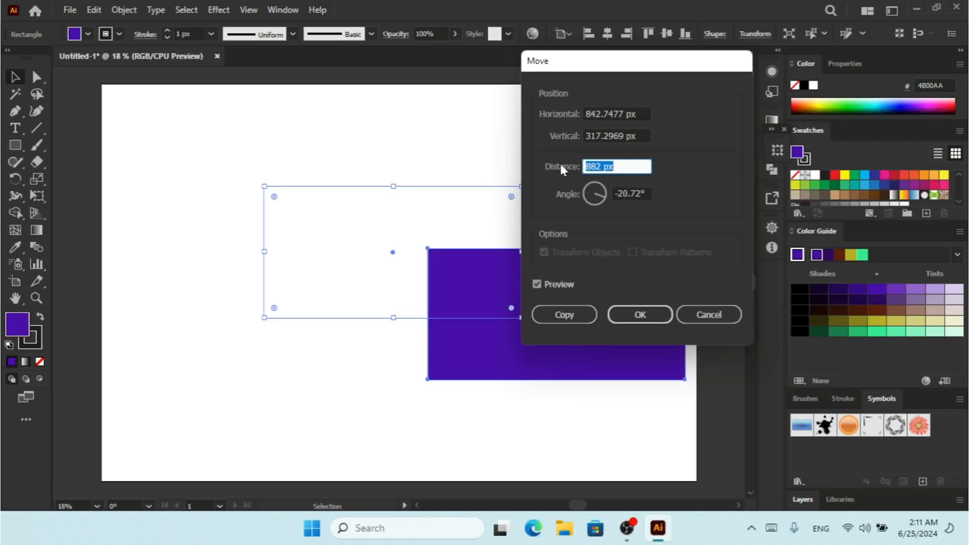
# Step: Lower the rectangle's move distance step by step to 653 px with the preview on
pyautogui.press('Down')
pyautogui.press('Down')
pyautogui.press('Down')
pyautogui.press('Down')
pyautogui.press('Down')
pyautogui.press('Down')
pyautogui.press('Down')
pyautogui.press('Down')
pyautogui.press('Down')
pyautogui.press('Down')
pyautogui.press('Down')
pyautogui.press('Down')
pyautogui.press('Down')
pyautogui.press('Down')
pyautogui.press('Down')
pyautogui.press('Down')
pyautogui.press('Down')
pyautogui.press('Down')
pyautogui.press('Down')
pyautogui.press('Down')
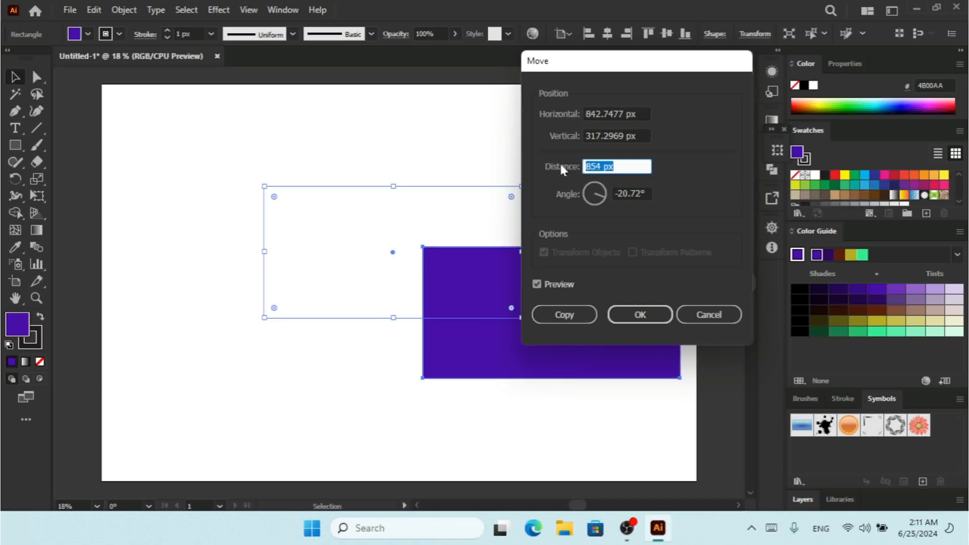
pyautogui.press('Down')
pyautogui.press('Down')
pyautogui.press('Down')
pyautogui.press('Down')
pyautogui.press('Down')
pyautogui.press('Down')
pyautogui.press('Down')
pyautogui.press('Down')
pyautogui.press('Down')
pyautogui.press('Down')
pyautogui.press('Down')
pyautogui.press('Down')
pyautogui.press('Down')
pyautogui.press('Down')
pyautogui.press('Down')
pyautogui.press('Down')
pyautogui.press('Down')
pyautogui.press('Down')
pyautogui.press('Down')
pyautogui.press('Down')
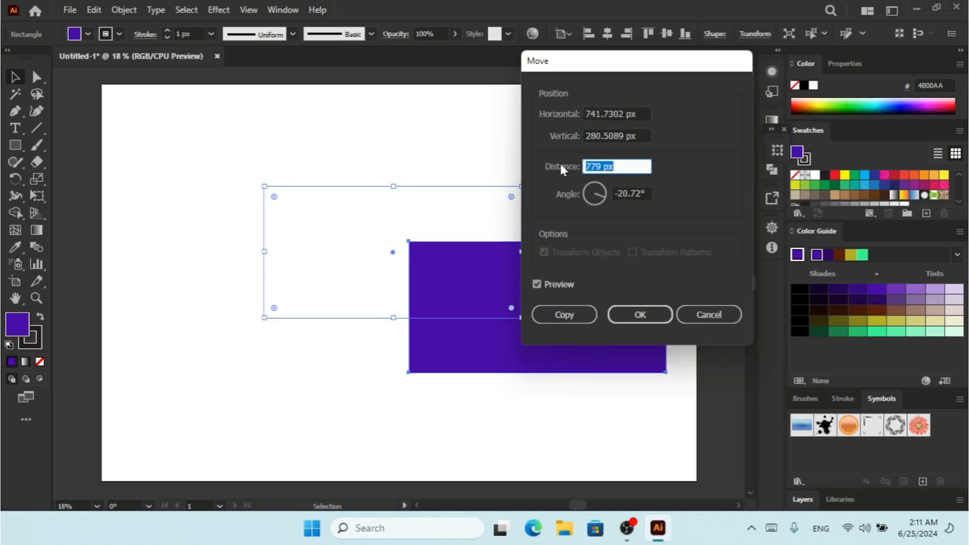
pyautogui.press('Down')
pyautogui.press('Down')
pyautogui.press('Down')
pyautogui.press('Down')
pyautogui.press('Down')
pyautogui.press('Down')
pyautogui.press('Down')
pyautogui.press('Down')
pyautogui.press('Down')
pyautogui.press('Down')
pyautogui.press('Down')
pyautogui.press('Down')
pyautogui.press('Down')
pyautogui.press('Down')
pyautogui.press('Down')
pyautogui.press('Down')
pyautogui.press('Down')
pyautogui.press('Down')
pyautogui.press('Down')
pyautogui.press('Down')
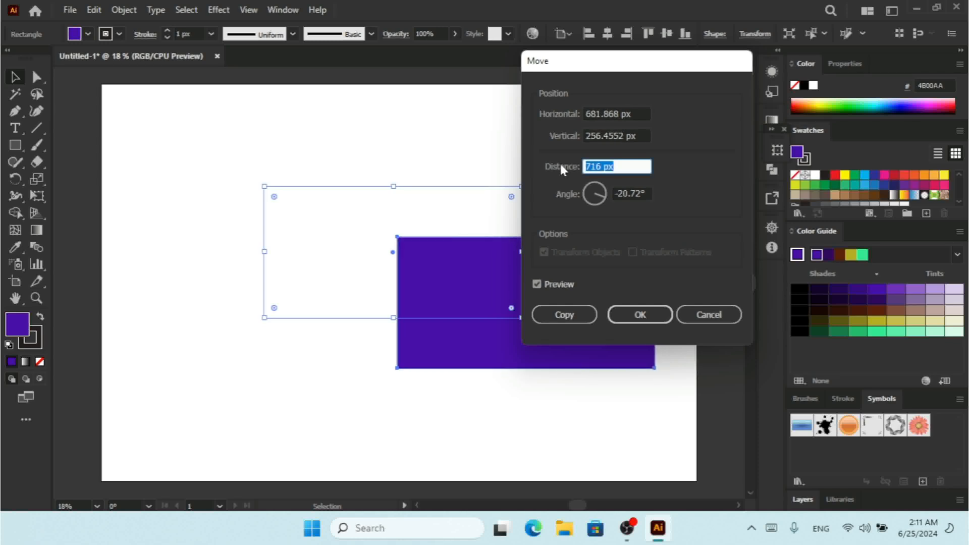
pyautogui.press('Down')
pyautogui.press('Down')
pyautogui.press('Down')
pyautogui.press('Down')
pyautogui.press('Down')
pyautogui.press('Down')
pyautogui.press('Down')
pyautogui.press('Down')
pyautogui.press('Down')
pyautogui.press('Down')
pyautogui.press('Down')
pyautogui.press('Down')
pyautogui.press('Down')
pyautogui.press('Down')
pyautogui.press('Down')
pyautogui.press('Down')
pyautogui.press('Down')
pyautogui.press('Down')
pyautogui.press('Down')
pyautogui.press('Down')
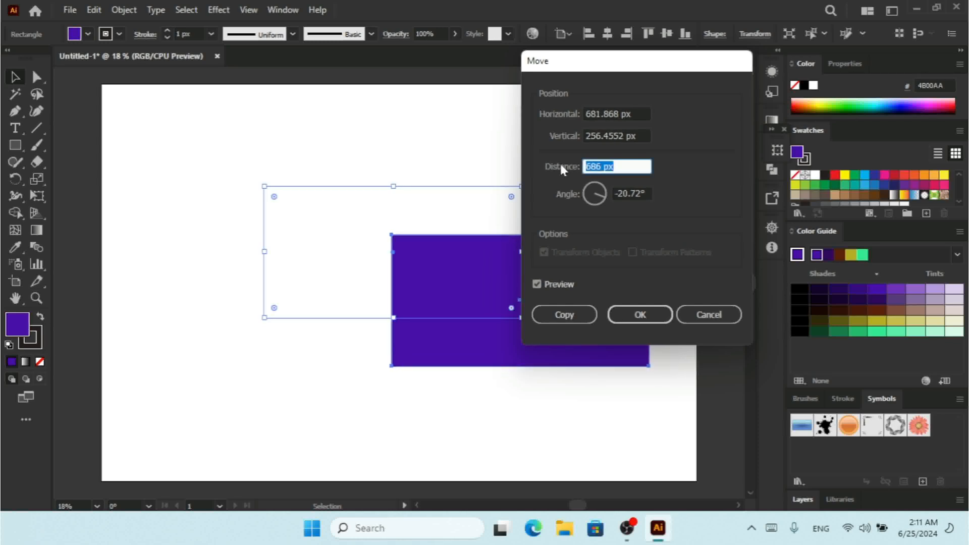
pyautogui.press('Down')
pyautogui.press('Down')
pyautogui.press('Down')
pyautogui.press('Down')
pyautogui.press('Down')
pyautogui.press('Down')
pyautogui.press('Down')
pyautogui.press('Down')
pyautogui.press('Down')
pyautogui.press('Down')
pyautogui.press('Down')
pyautogui.press('Down')
pyautogui.press('Down')
pyautogui.press('Down')
pyautogui.press('Down')
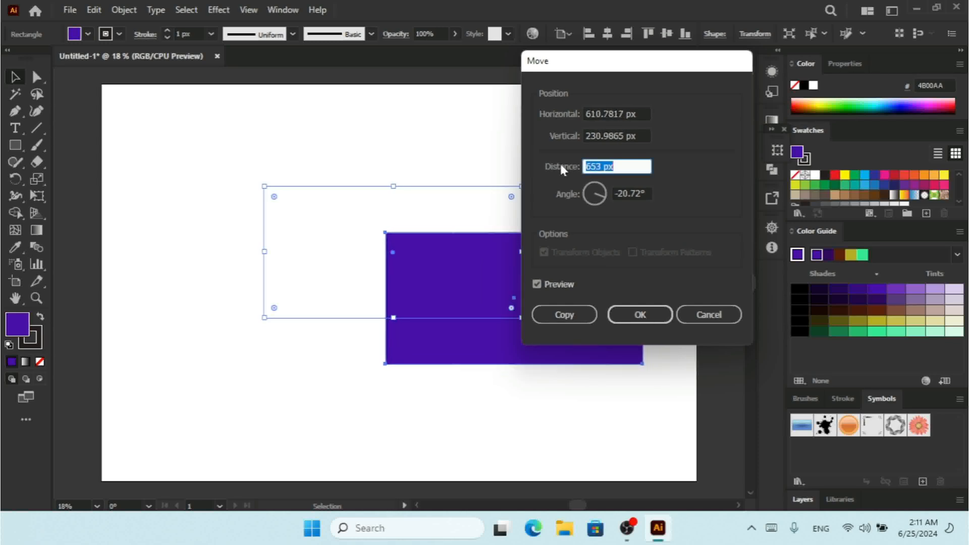
# Step: Turn the move angle to 141° and create a moved copy of the rectangle
pyautogui.click(598, 198)
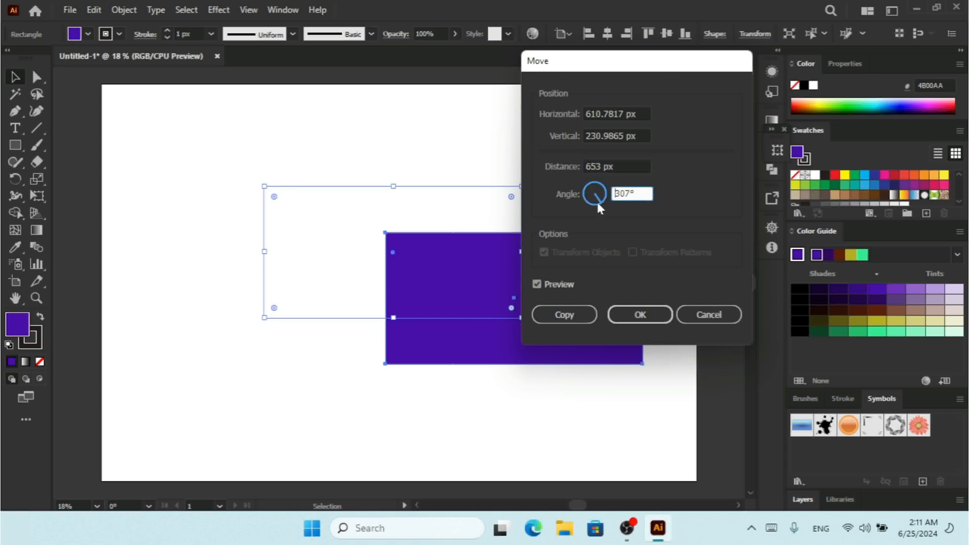
pyautogui.moveTo(586, 198); pyautogui.dragTo(592, 200)
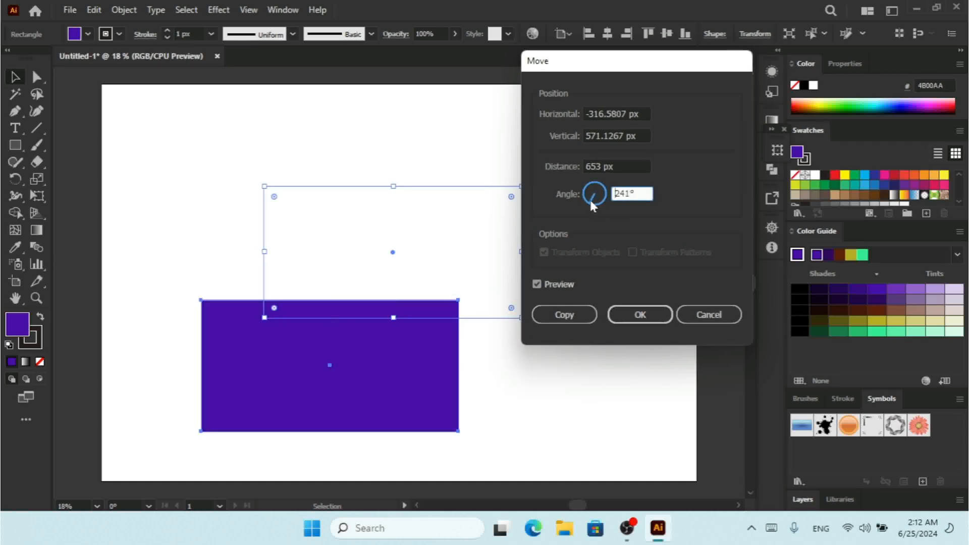
pyautogui.moveTo(591, 202); pyautogui.dragTo(584, 191)
pyautogui.moveTo(648, 193); pyautogui.dragTo(601, 198)
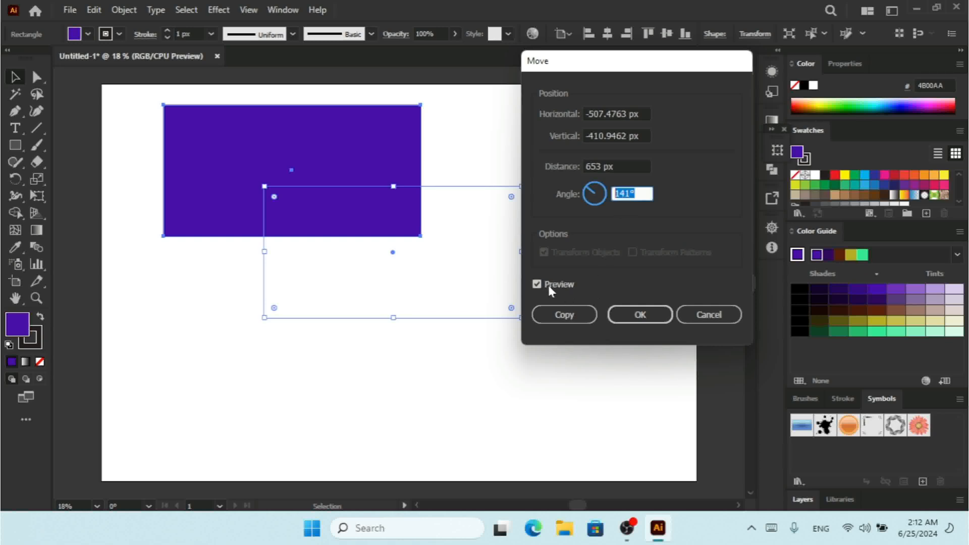
pyautogui.click(572, 317)
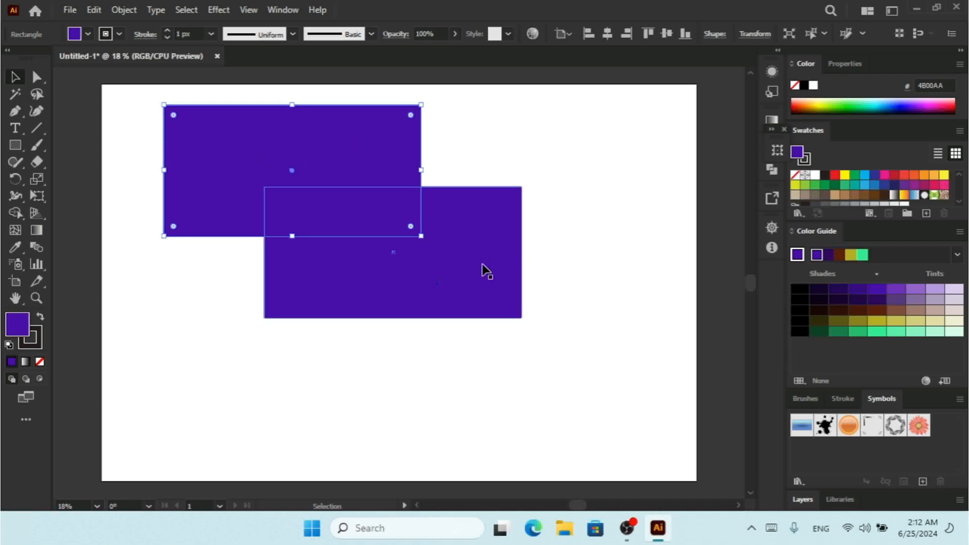
# Step: Start the Rotate transform on the copied rectangle and raise its angle to 88° with the preview on
pyautogui.click(125, 10)
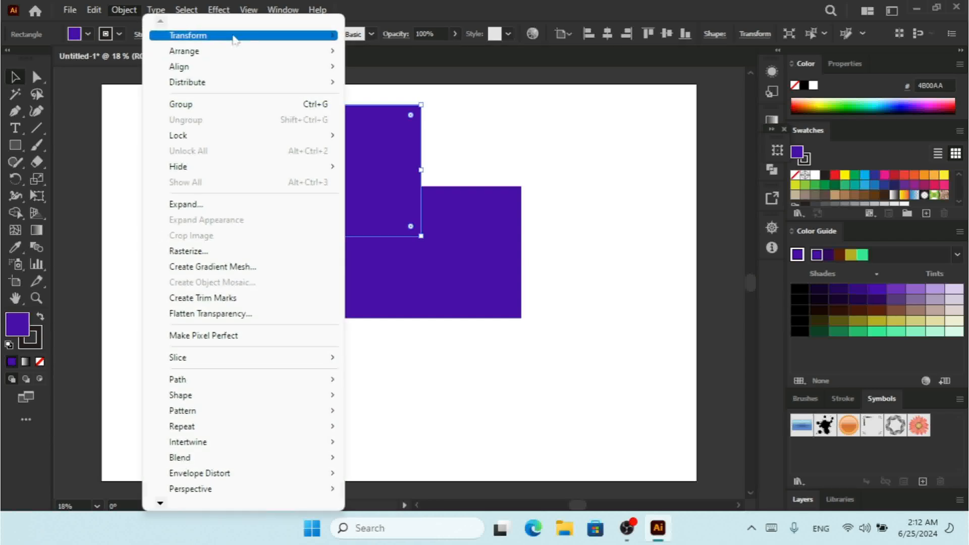
pyautogui.moveTo(234, 37)
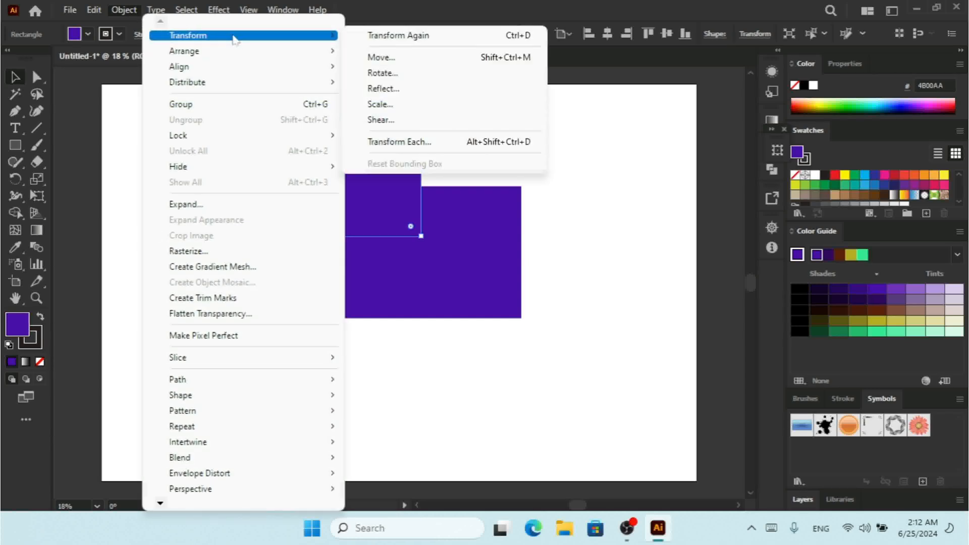
pyautogui.click(399, 74)
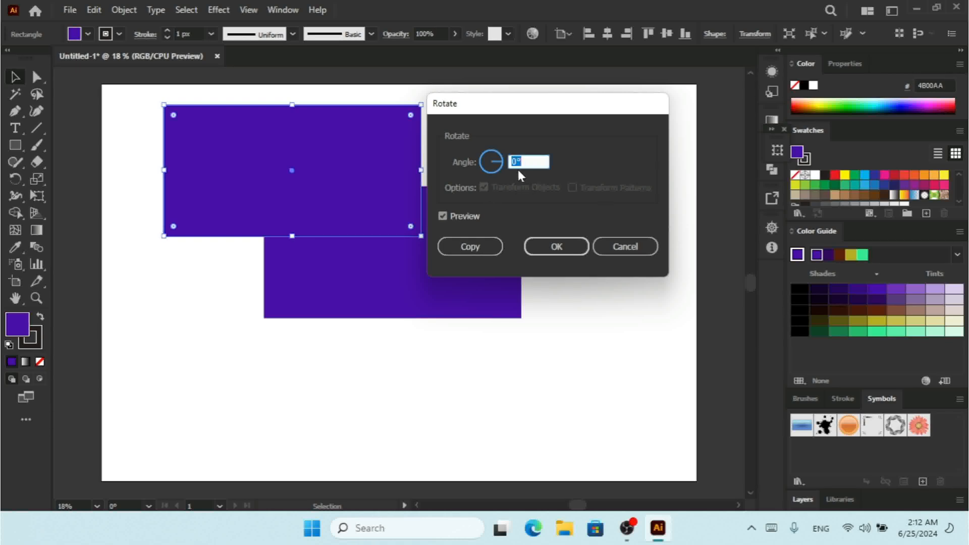
pyautogui.hotkey('shift', 'Up')
pyautogui.hotkey('shift', 'Up')
pyautogui.hotkey('shift', 'Up')
pyautogui.hotkey('shift', 'Up')
pyautogui.scroll(20, 518, 170)
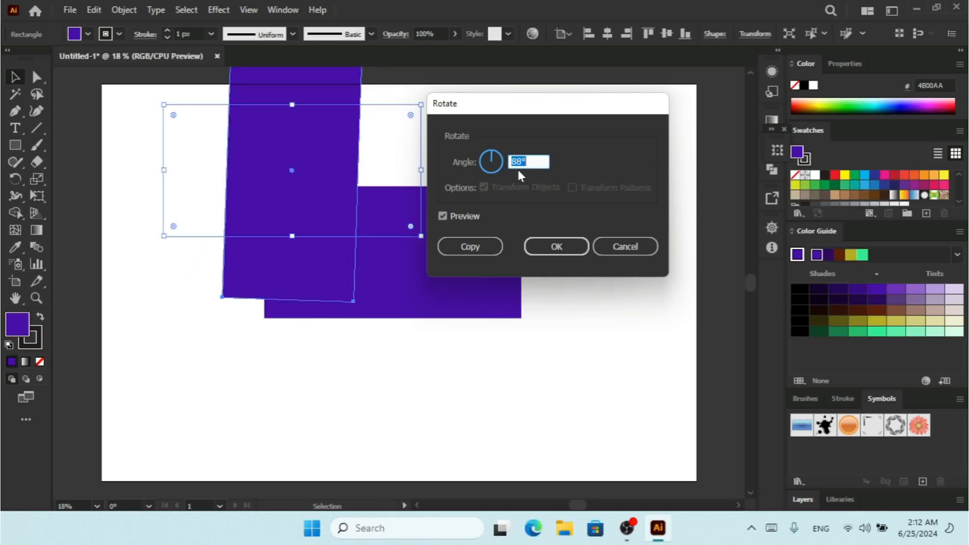
# Step: Lower the copied rectangle's rotation angle gradually to -66° with the preview on
pyautogui.scroll(-20, 518, 170)
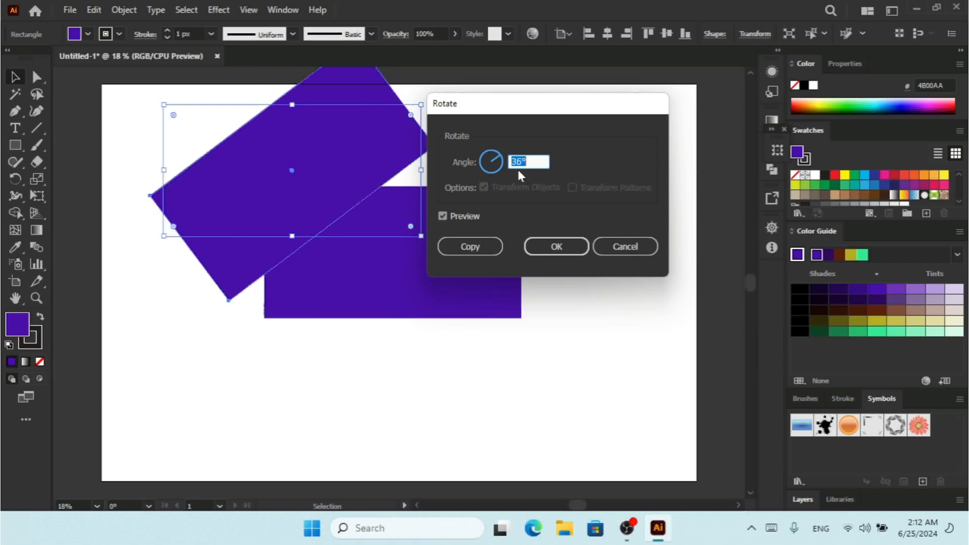
pyautogui.scroll(-20, 518, 170)
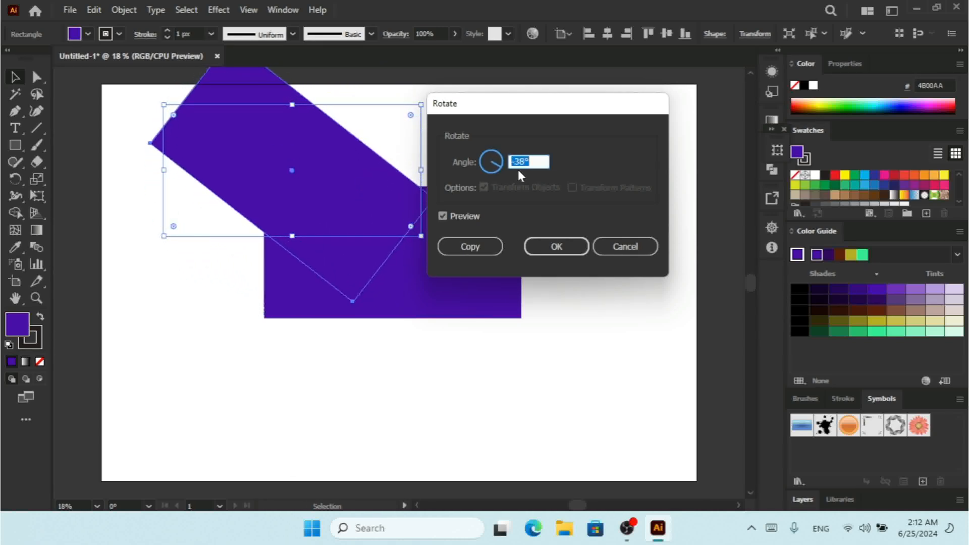
pyautogui.scroll(-20, 518, 170)
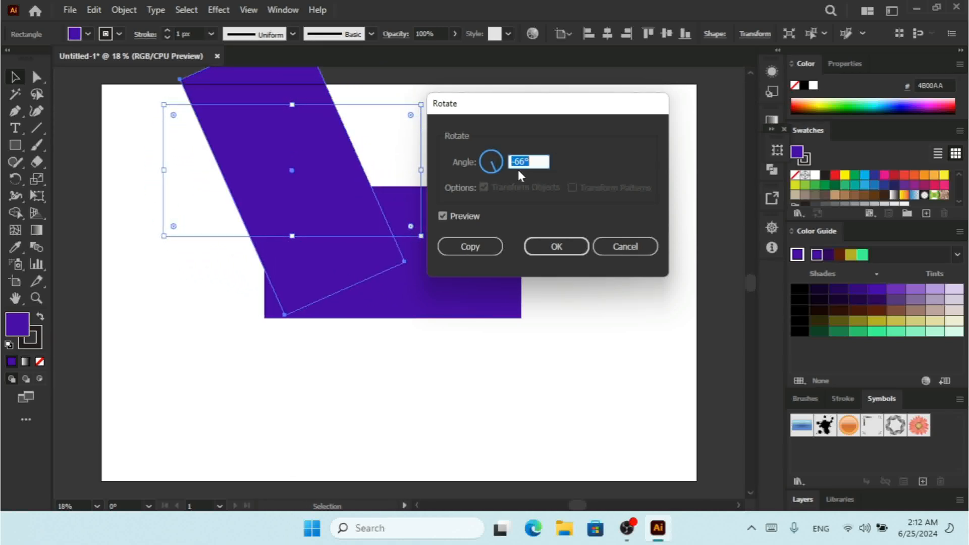
# Step: Turn the rotation dial to set the copied rectangle's angle to 317°
pyautogui.click(493, 168)
pyautogui.moveTo(488, 170); pyautogui.dragTo(543, 173)
pyautogui.moveTo(537, 187); pyautogui.dragTo(526, 193)
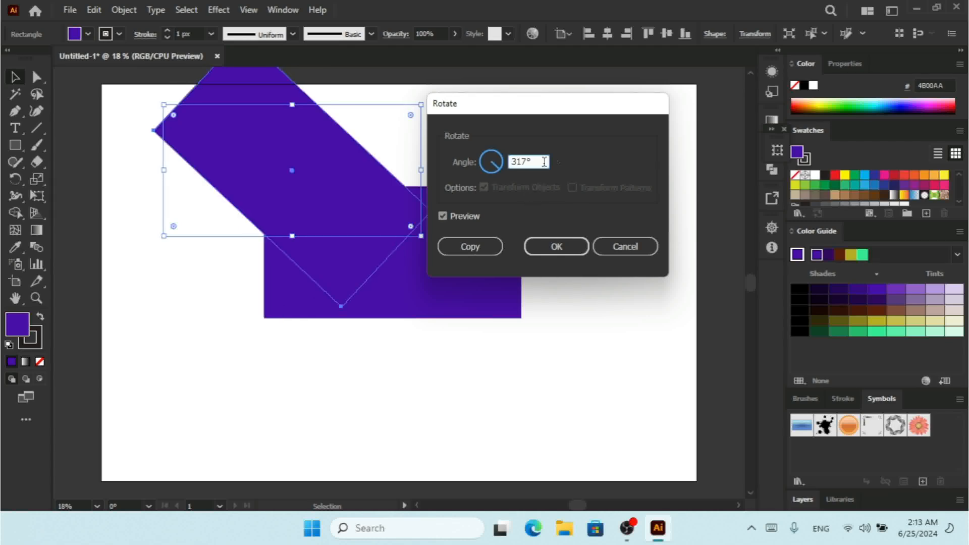
# Step: Raise the copied rectangle's rotation angle to 318° in single-degree increments
pyautogui.moveTo(548, 161); pyautogui.dragTo(368, 159)
pyautogui.press('Up')
pyautogui.press('Up')
pyautogui.press('Up')
pyautogui.press('Up')
pyautogui.press('Up')
pyautogui.press('Up')
pyautogui.press('Up')
pyautogui.press('Up')
pyautogui.press('Up')
pyautogui.press('Up')
pyautogui.press('Up')
pyautogui.press('Up')
pyautogui.press('Up')
pyautogui.press('Up')
pyautogui.press('Up')
pyautogui.press('Up')
pyautogui.press('Up')
pyautogui.press('Up')
pyautogui.press('Up')
pyautogui.press('Up')
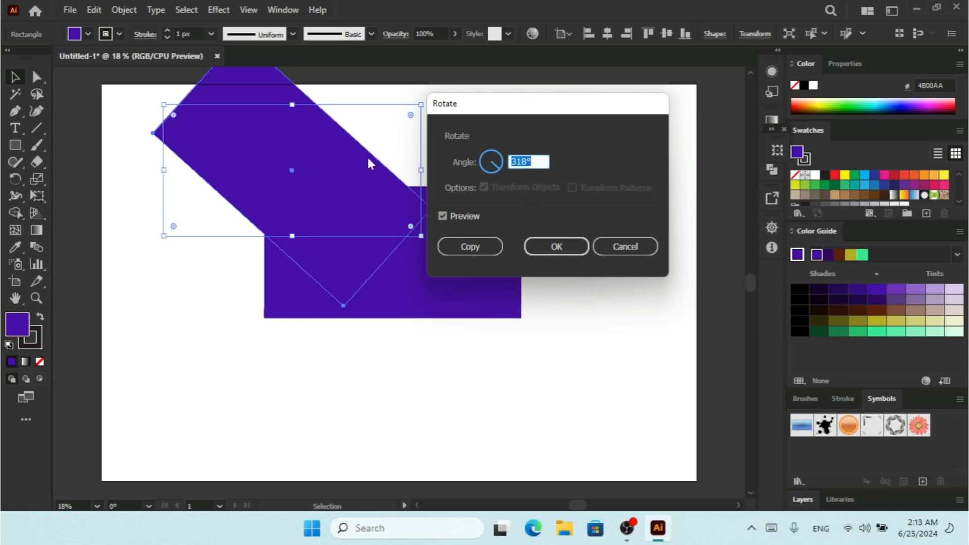
# Step: Lower the copied rectangle's rotation angle gradually to 282° with the preview on
pyautogui.press('Down')
pyautogui.press('Down')
pyautogui.press('Down')
pyautogui.press('Down')
pyautogui.press('Down')
pyautogui.press('Down')
pyautogui.press('Down')
pyautogui.press('Down')
pyautogui.press('Down')
pyautogui.press('Down')
pyautogui.press('Down')
pyautogui.press('Down')
pyautogui.press('Down')
pyautogui.press('Down')
pyautogui.press('Down')
pyautogui.press('Down')
pyautogui.press('Down')
pyautogui.press('Down')
pyautogui.press('Down')
pyautogui.press('Down')
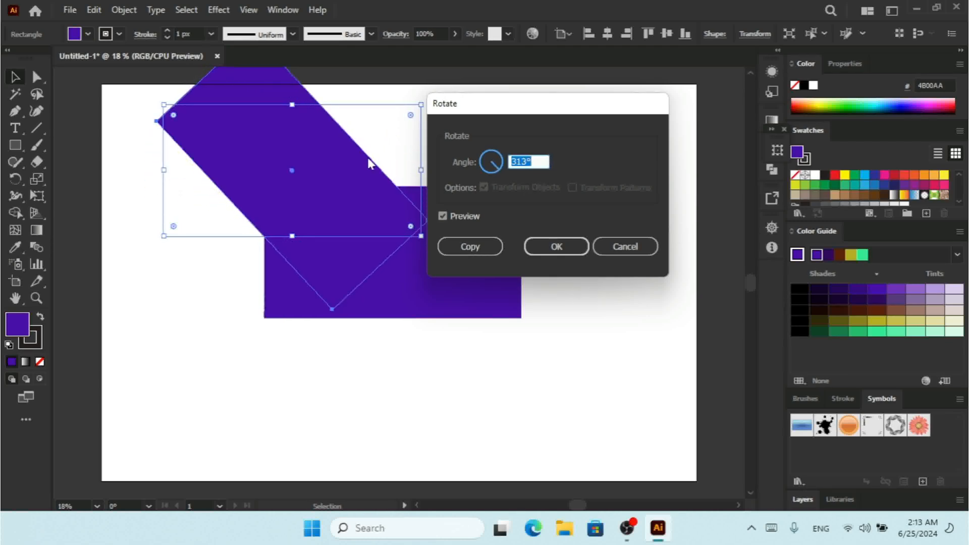
pyautogui.press('Up')
pyautogui.press('Up')
pyautogui.press('Up')
pyautogui.press('Up')
pyautogui.press('Up')
pyautogui.press('Up')
pyautogui.press('Up')
pyautogui.press('Up')
pyautogui.press('Up')
pyautogui.press('Up')
pyautogui.press('Up')
pyautogui.press('Up')
pyautogui.press('Up')
pyautogui.press('Up')
pyautogui.press('Up')
pyautogui.press('Up')
pyautogui.press('Up')
pyautogui.press('Up')
pyautogui.press('Up')
pyautogui.press('Up')
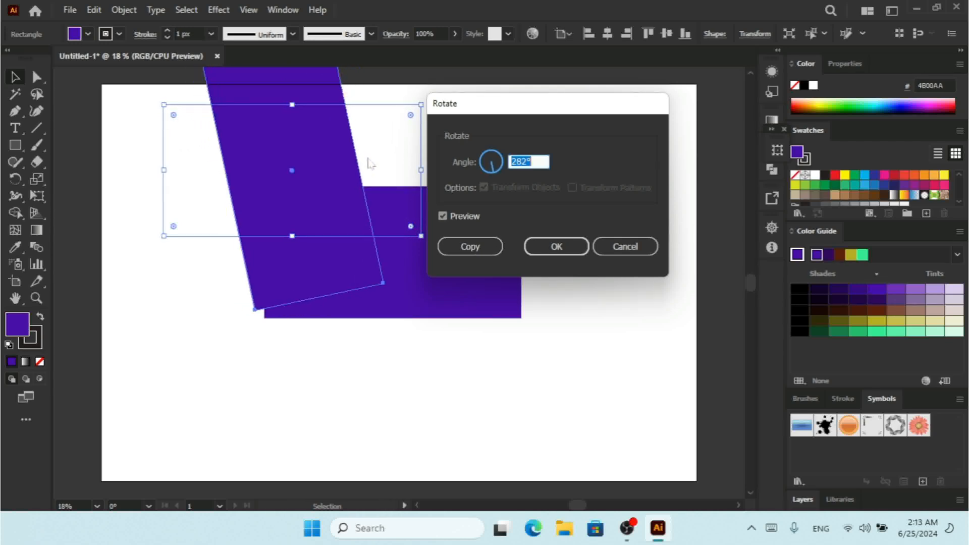
# Step: Raise the copied rectangle's rotation angle gradually to 360° with the preview on
pyautogui.press('Up')
pyautogui.press('Up')
pyautogui.press('Up')
pyautogui.press('Up')
pyautogui.press('Up')
pyautogui.press('Up')
pyautogui.press('Up')
pyautogui.press('Up')
pyautogui.press('Up')
pyautogui.press('Up')
pyautogui.press('Up')
pyautogui.press('Up')
pyautogui.press('Up')
pyautogui.press('Up')
pyautogui.press('Up')
pyautogui.press('Up')
pyautogui.press('Up')
pyautogui.press('Up')
pyautogui.press('Up')
pyautogui.press('Up')
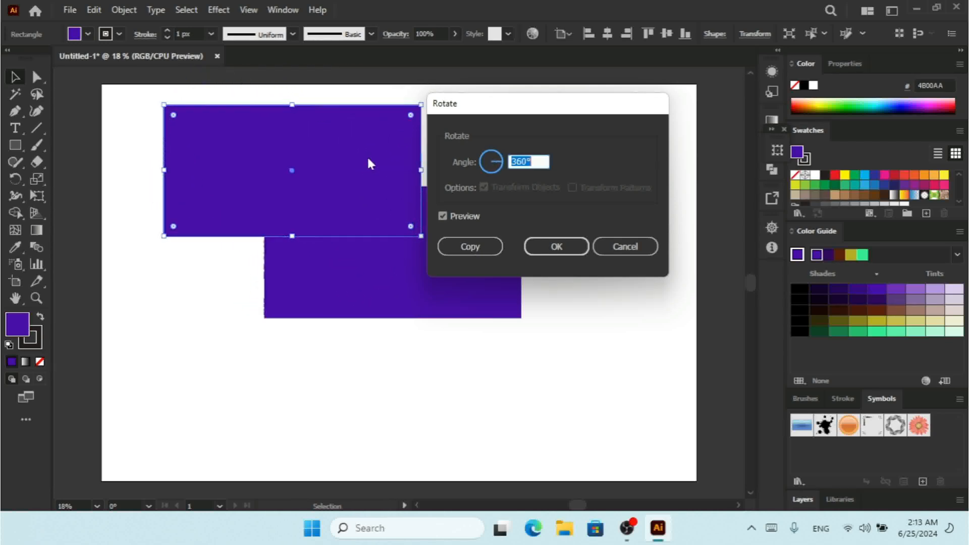
# Step: Lower the copied rectangle's rotation angle gradually through zero to -30° with the preview on
pyautogui.click(538, 163)
pyautogui.press('Down')
pyautogui.press('Down')
pyautogui.press('Down')
pyautogui.press('Down')
pyautogui.press('Down')
pyautogui.press('Down')
pyautogui.press('Down')
pyautogui.press('Down')
pyautogui.press('Down')
pyautogui.press('Down')
pyautogui.press('Down')
pyautogui.press('Down')
pyautogui.press('Down')
pyautogui.press('Down')
pyautogui.press('Down')
pyautogui.press('Down')
pyautogui.press('Down')
pyautogui.press('Down')
pyautogui.press('Down')
pyautogui.press('Down')
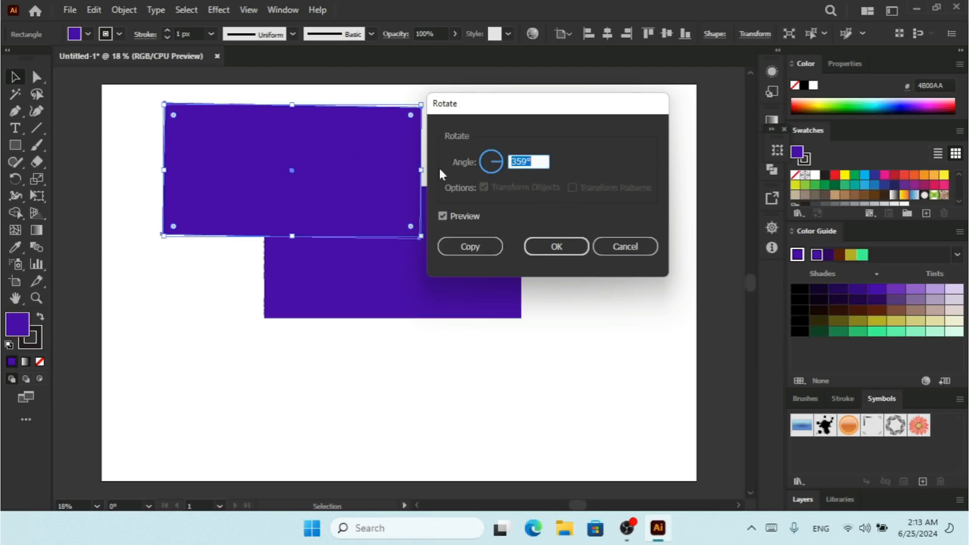
pyautogui.press('Down')
pyautogui.press('Down')
pyautogui.press('Down')
pyautogui.press('Down')
pyautogui.press('Down')
pyautogui.press('Down')
pyautogui.press('Down')
pyautogui.press('Down')
pyautogui.press('Down')
pyautogui.press('Down')
pyautogui.press('Down')
pyautogui.press('Down')
pyautogui.press('Down')
pyautogui.press('Down')
pyautogui.press('Down')
pyautogui.press('Down')
pyautogui.press('Down')
pyautogui.press('Down')
pyautogui.press('Down')
pyautogui.press('Down')
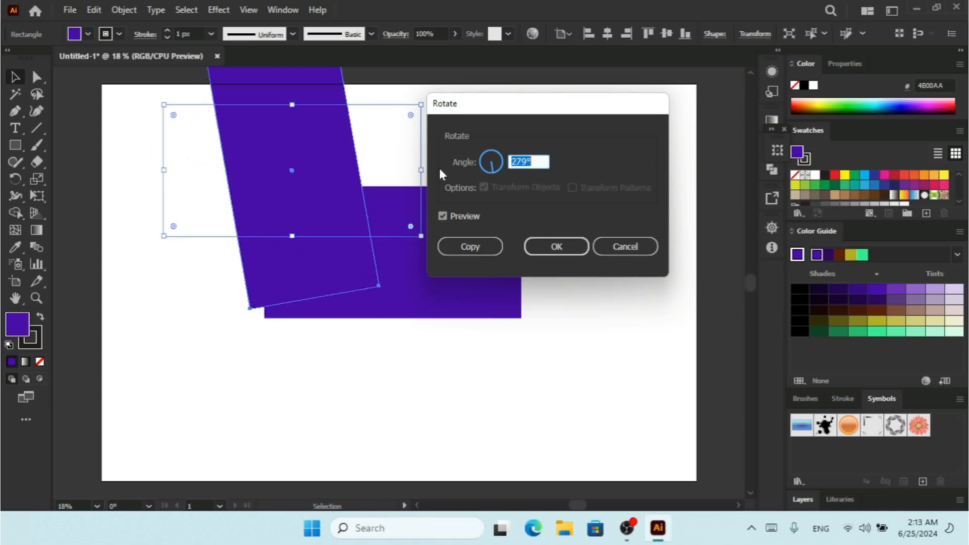
pyautogui.press('Down')
pyautogui.press('Down')
pyautogui.press('Down')
pyautogui.press('Down')
pyautogui.press('Down')
pyautogui.press('Down')
pyautogui.press('Down')
pyautogui.press('Down')
pyautogui.press('Down')
pyautogui.press('Down')
pyautogui.press('Down')
pyautogui.press('Down')
pyautogui.press('Down')
pyautogui.press('Down')
pyautogui.press('Down')
pyautogui.press('Down')
pyautogui.press('Down')
pyautogui.press('Down')
pyautogui.press('Down')
pyautogui.press('Down')
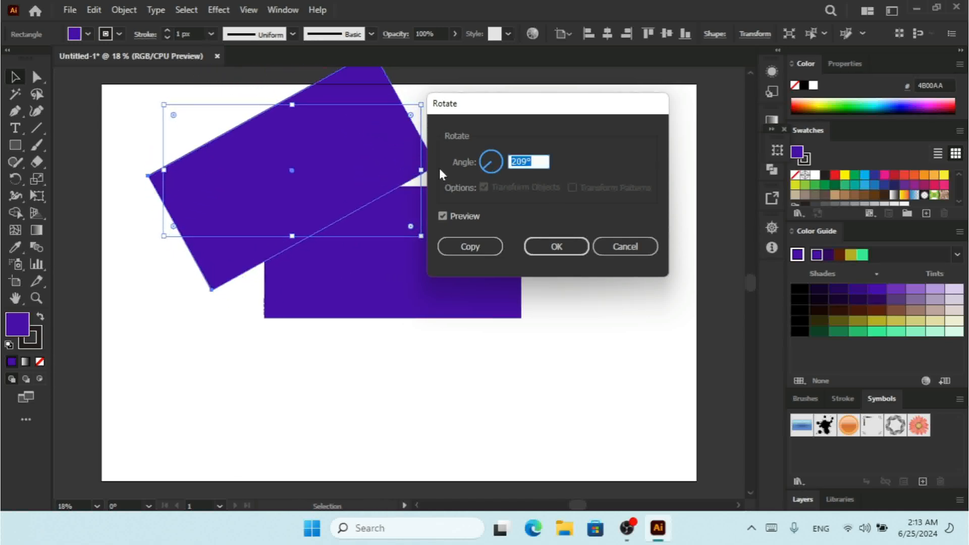
pyautogui.press('Down')
pyautogui.press('Down')
pyautogui.press('Down')
pyautogui.press('Down')
pyautogui.press('Down')
pyautogui.press('Down')
pyautogui.press('Down')
pyautogui.press('Down')
pyautogui.press('Down')
pyautogui.press('Down')
pyautogui.press('Down')
pyautogui.press('Down')
pyautogui.press('Down')
pyautogui.press('Down')
pyautogui.press('Down')
pyautogui.press('Down')
pyautogui.press('Down')
pyautogui.press('Down')
pyautogui.press('Down')
pyautogui.press('Down')
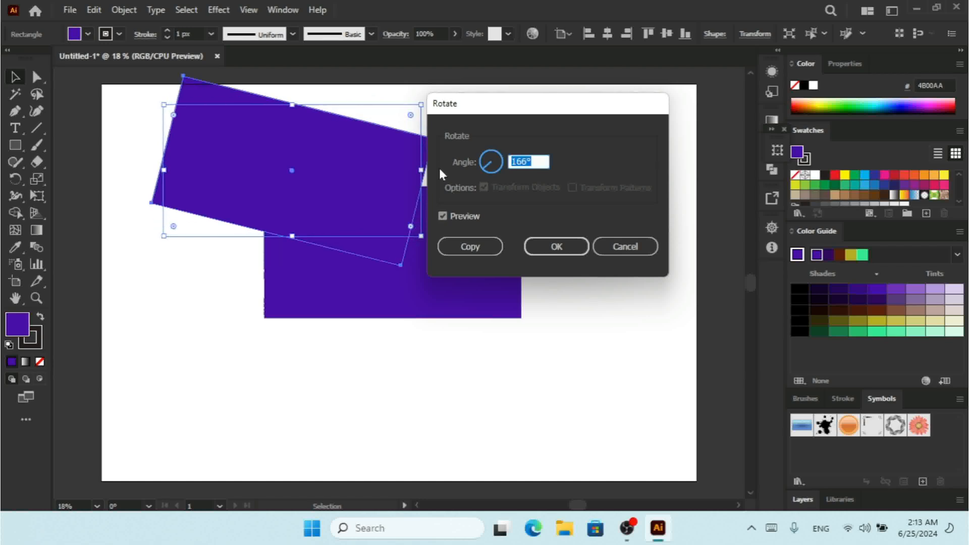
pyautogui.press('Down')
pyautogui.press('Down')
pyautogui.press('Down')
pyautogui.press('Down')
pyautogui.press('Down')
pyautogui.press('Down')
pyautogui.press('Down')
pyautogui.press('Down')
pyautogui.press('Down')
pyautogui.press('Down')
pyautogui.press('Down')
pyautogui.press('Down')
pyautogui.press('Down')
pyautogui.press('Down')
pyautogui.press('Down')
pyautogui.press('Down')
pyautogui.press('Down')
pyautogui.press('Down')
pyautogui.press('Down')
pyautogui.press('Down')
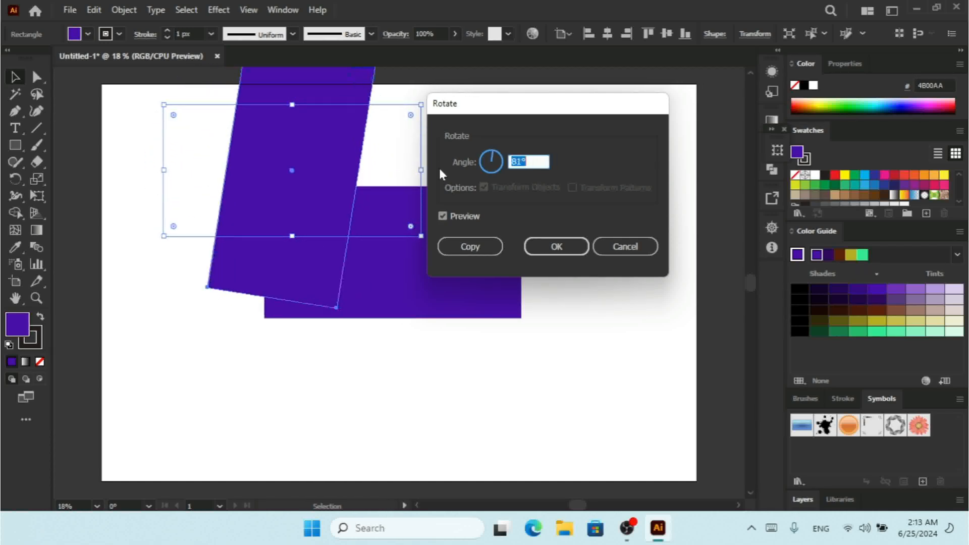
pyautogui.press('Down')
pyautogui.press('Down')
pyautogui.press('Down')
pyautogui.press('Down')
pyautogui.press('Down')
pyautogui.press('Down')
pyautogui.press('Down')
pyautogui.press('Down')
pyautogui.press('Down')
pyautogui.press('Down')
pyautogui.press('Down')
pyautogui.press('Down')
pyautogui.press('Down')
pyautogui.press('Down')
pyautogui.press('Down')
pyautogui.press('Down')
pyautogui.press('Down')
pyautogui.press('Down')
pyautogui.press('Down')
pyautogui.press('Down')
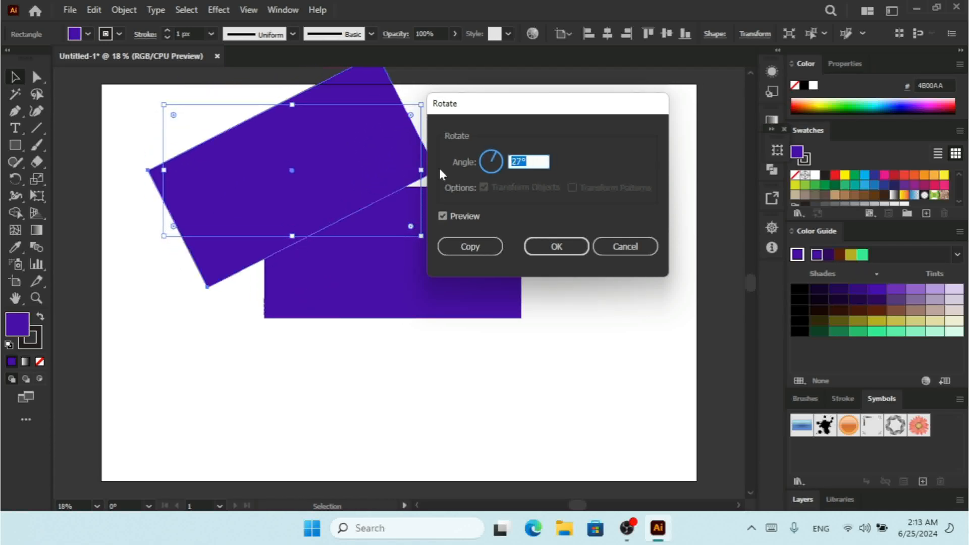
pyautogui.press('Down')
pyautogui.press('Down')
pyautogui.press('Down')
pyautogui.press('Down')
pyautogui.press('Down')
pyautogui.press('Down')
pyautogui.press('Down')
pyautogui.press('Down')
pyautogui.press('Down')
pyautogui.press('Down')
pyautogui.press('Down')
pyautogui.press('Down')
pyautogui.press('Down')
pyautogui.press('Down')
pyautogui.press('Down')
pyautogui.press('Down')
pyautogui.press('Down')
pyautogui.press('Down')
pyautogui.press('Down')
pyautogui.press('Down')
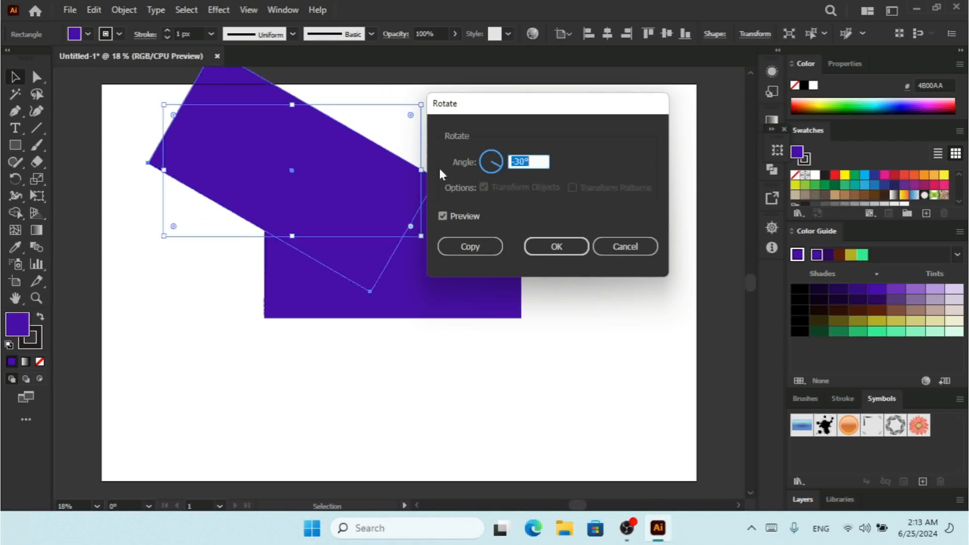
# Step: Lower the copied rectangle's rotation angle gradually to -360° with the preview on
pyautogui.press('Down')
pyautogui.press('Down')
pyautogui.press('Down')
pyautogui.press('Down')
pyautogui.press('Down')
pyautogui.press('Down')
pyautogui.press('Down')
pyautogui.press('Down')
pyautogui.press('Down')
pyautogui.press('Down')
pyautogui.press('Down')
pyautogui.press('Down')
pyautogui.press('Down')
pyautogui.press('Down')
pyautogui.press('Down')
pyautogui.press('Down')
pyautogui.press('Down')
pyautogui.press('Down')
pyautogui.press('Down')
pyautogui.press('Down')
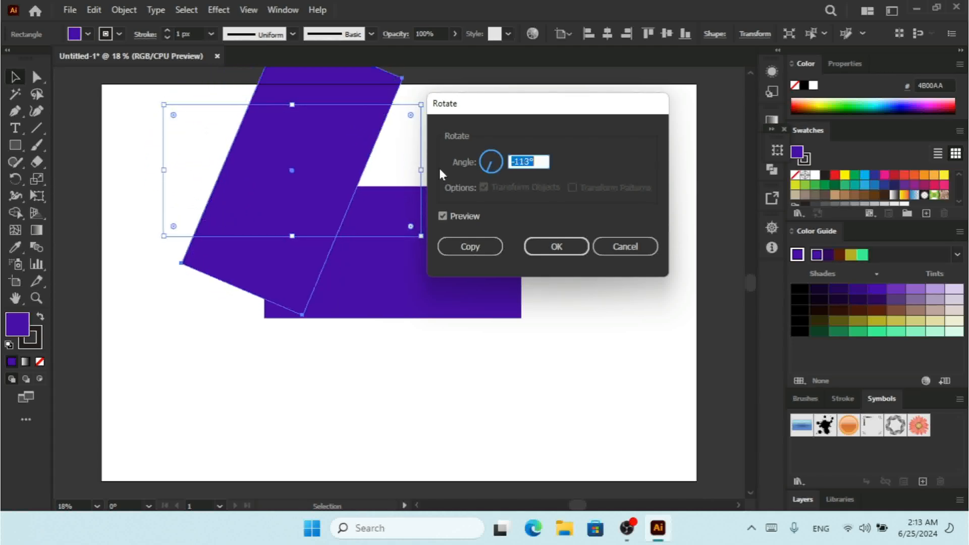
pyautogui.press('Down')
pyautogui.press('Down')
pyautogui.press('Down')
pyautogui.press('Down')
pyautogui.press('Down')
pyautogui.press('Down')
pyautogui.press('Down')
pyautogui.press('Down')
pyautogui.press('Down')
pyautogui.press('Down')
pyautogui.press('Down')
pyautogui.press('Down')
pyautogui.press('Down')
pyautogui.press('Down')
pyautogui.press('Down')
pyautogui.press('Down')
pyautogui.press('Down')
pyautogui.press('Down')
pyautogui.press('Down')
pyautogui.press('Down')
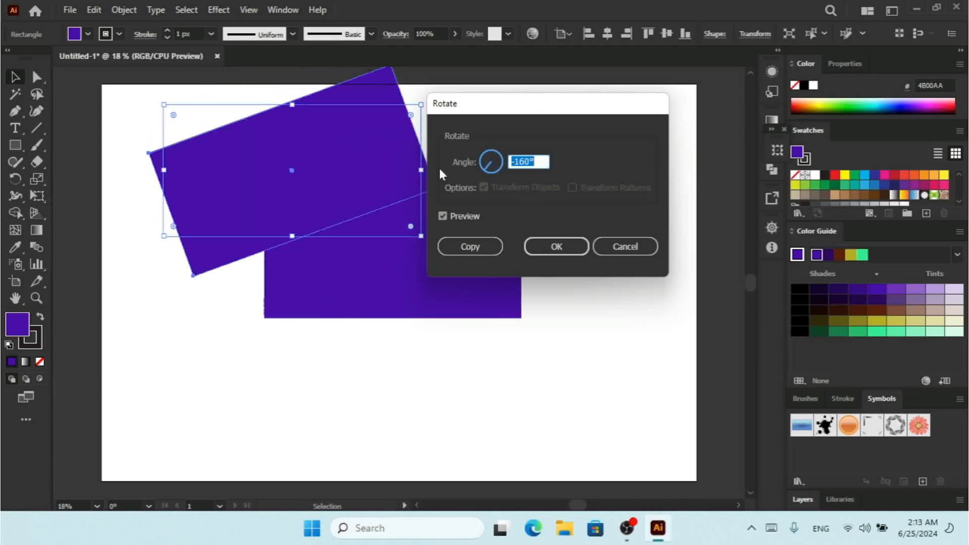
pyautogui.press('Down')
pyautogui.press('Down')
pyautogui.press('Down')
pyautogui.press('Down')
pyautogui.press('Down')
pyautogui.press('Down')
pyautogui.press('Down')
pyautogui.press('Down')
pyautogui.press('Down')
pyautogui.press('Down')
pyautogui.press('Down')
pyautogui.press('Down')
pyautogui.press('Down')
pyautogui.press('Down')
pyautogui.press('Down')
pyautogui.press('Down')
pyautogui.press('Down')
pyautogui.press('Down')
pyautogui.press('Down')
pyautogui.press('Down')
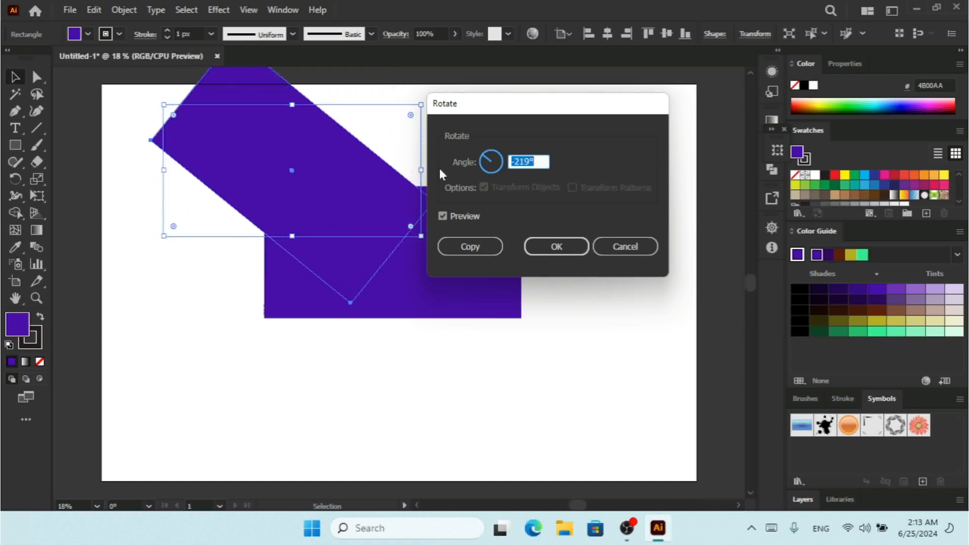
pyautogui.press('Down')
pyautogui.press('Down')
pyautogui.press('Down')
pyautogui.press('Down')
pyautogui.press('Down')
pyautogui.press('Down')
pyautogui.press('Down')
pyautogui.press('Down')
pyautogui.press('Down')
pyautogui.press('Down')
pyautogui.press('Down')
pyautogui.press('Down')
pyautogui.press('Down')
pyautogui.press('Down')
pyautogui.press('Down')
pyautogui.press('Down')
pyautogui.press('Down')
pyautogui.press('Down')
pyautogui.press('Down')
pyautogui.press('Down')
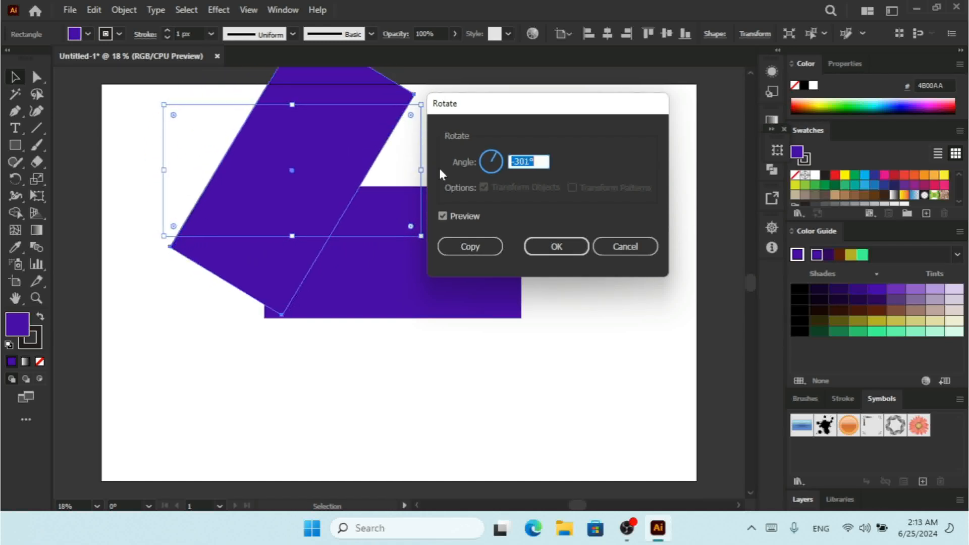
pyautogui.press('Down')
pyautogui.press('Down')
pyautogui.press('Down')
pyautogui.press('Down')
pyautogui.press('Down')
pyautogui.press('Down')
pyautogui.press('Down')
pyautogui.press('Down')
pyautogui.press('Down')
pyautogui.press('Down')
pyautogui.press('Down')
pyautogui.press('Down')
pyautogui.press('Down')
pyautogui.press('Down')
pyautogui.press('Down')
pyautogui.press('Down')
pyautogui.press('Down')
pyautogui.press('Down')
pyautogui.press('Down')
pyautogui.press('Down')
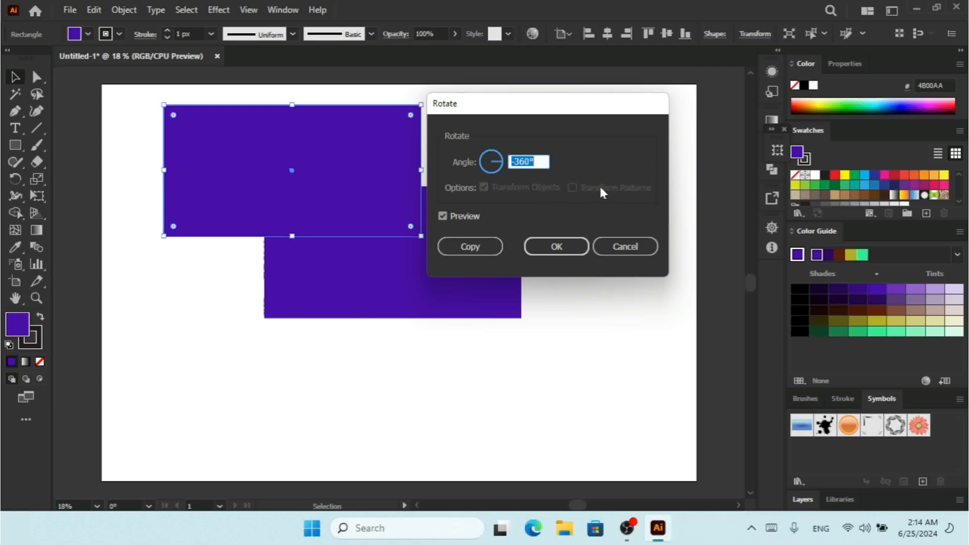
# Step: Create a copy of the upper rectangle at the -360° rotation and move it down and right, overlapping the middle rectangle's lower-right corner
pyautogui.click(471, 246)
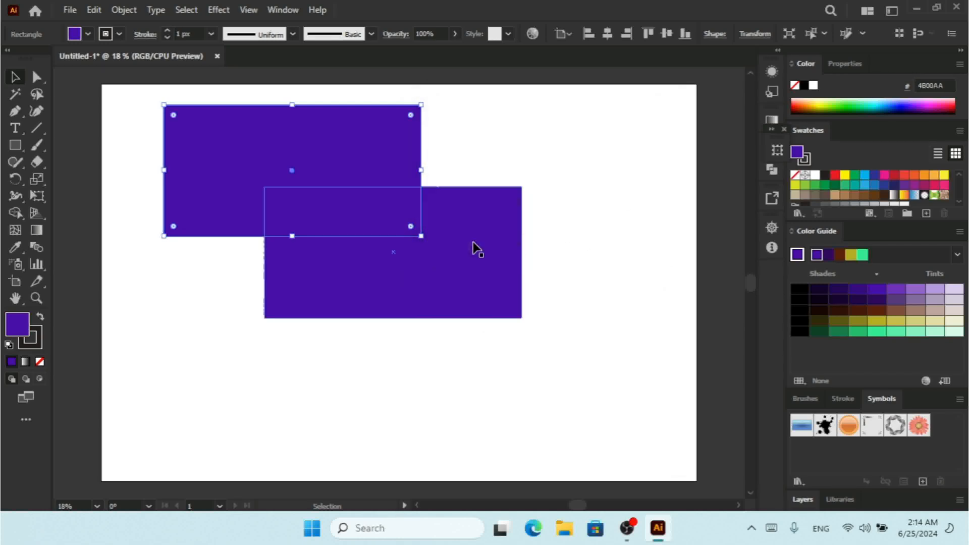
pyautogui.moveTo(323, 197); pyautogui.dragTo(501, 361)
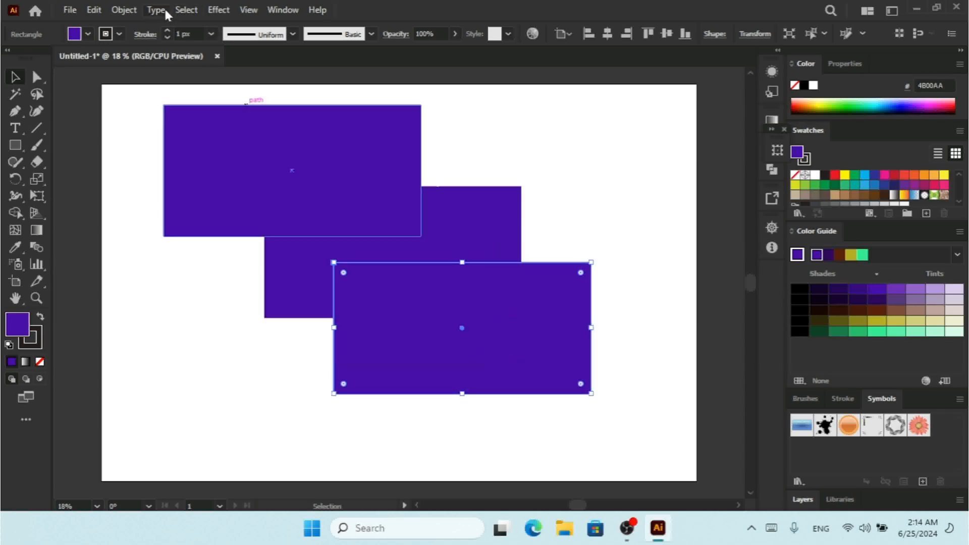
pyautogui.click(124, 10)
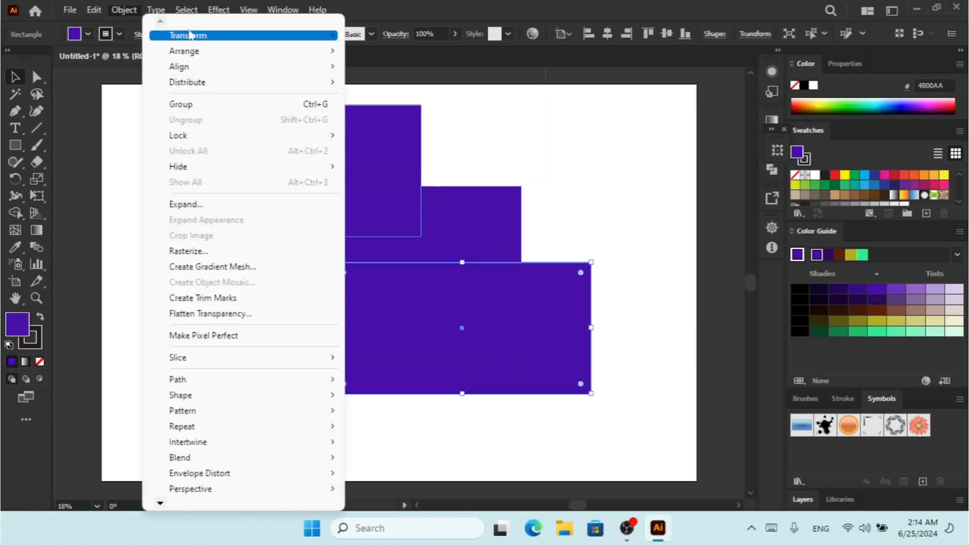
pyautogui.moveTo(189, 35)
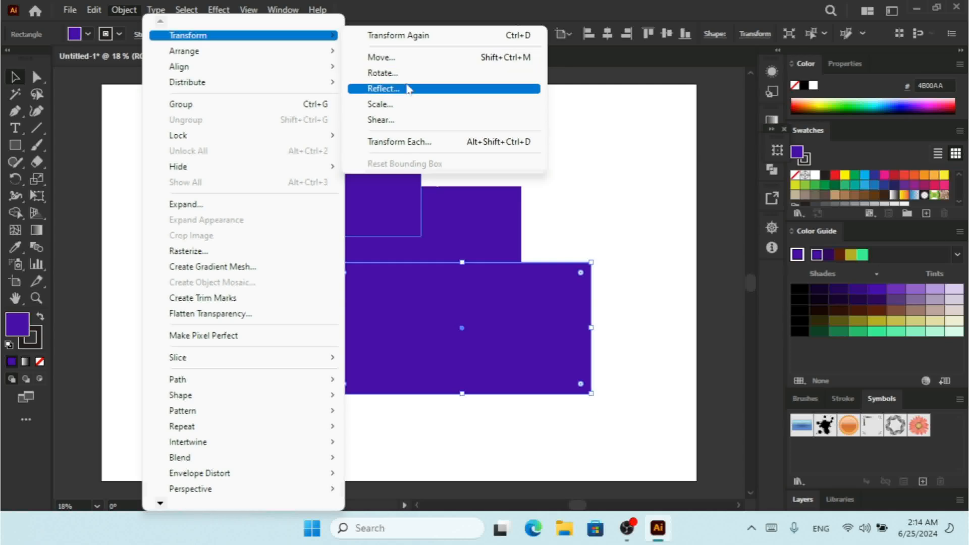
pyautogui.click(628, 229)
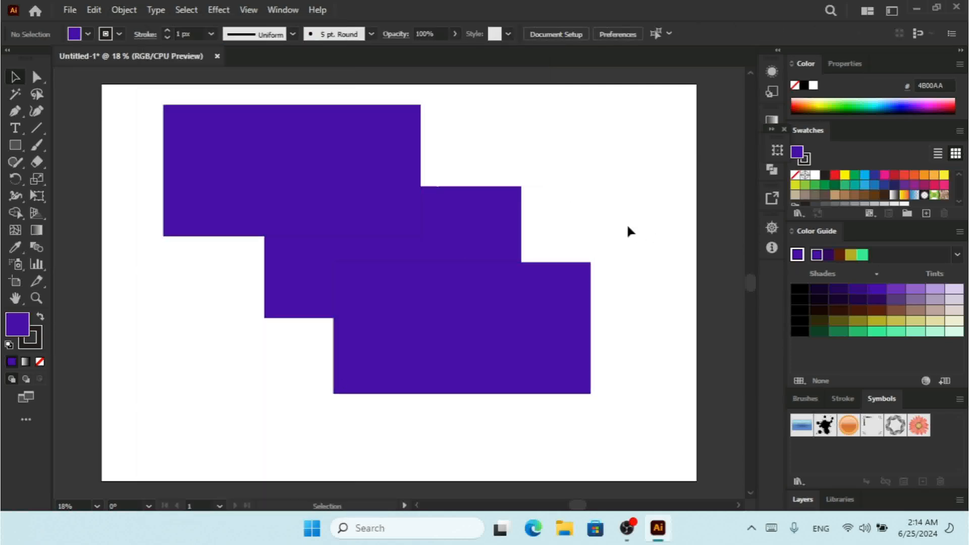
# Step: Draw a straight vertical Pen path through the centre of the upper-left rectangle, extending past its top and bottom edges
pyautogui.click(334, 143)
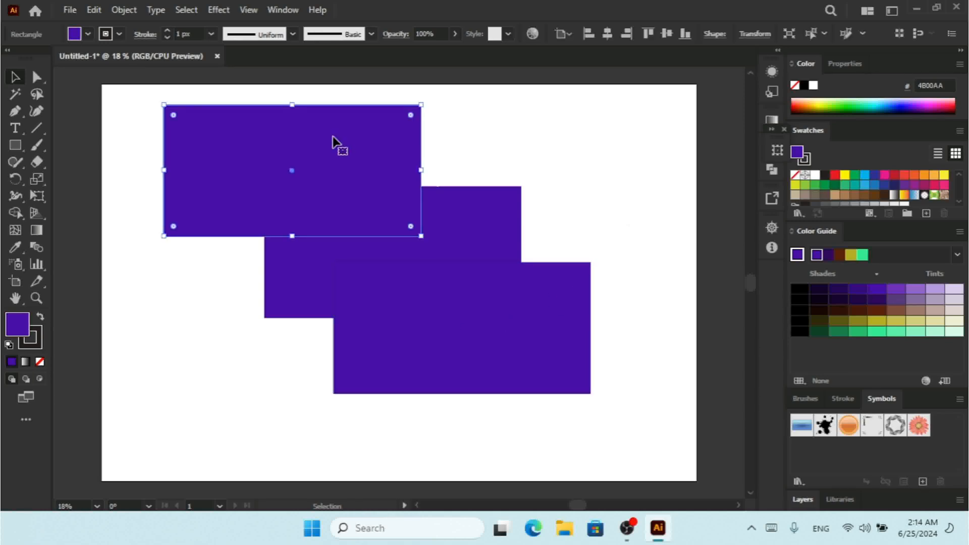
pyautogui.click(15, 111)
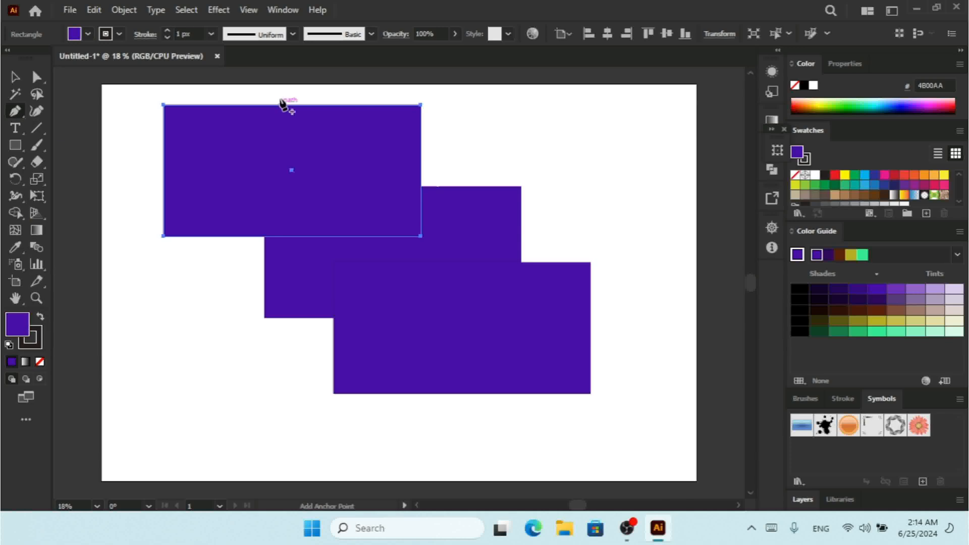
pyautogui.click(292, 91)
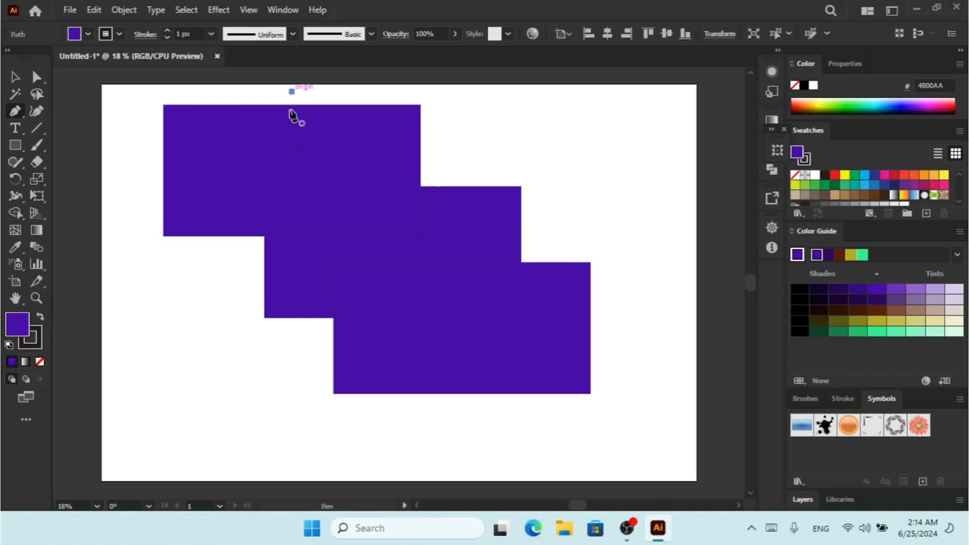
pyautogui.click(293, 255)
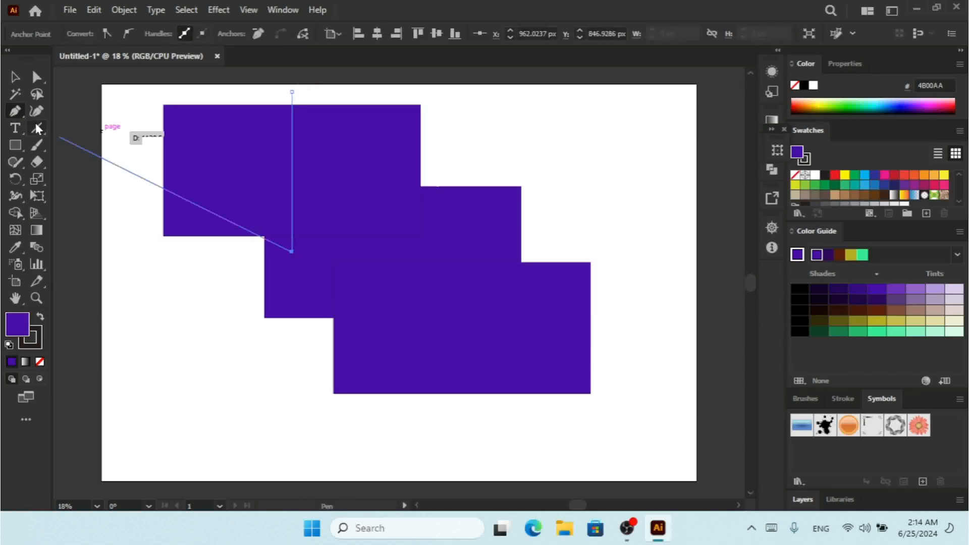
# Step: Select the upper-left rectangle with its vertical line and use Shape Builder to split off the left half in bright green
pyautogui.click(15, 76)
pyautogui.moveTo(118, 142); pyautogui.dragTo(518, 124)
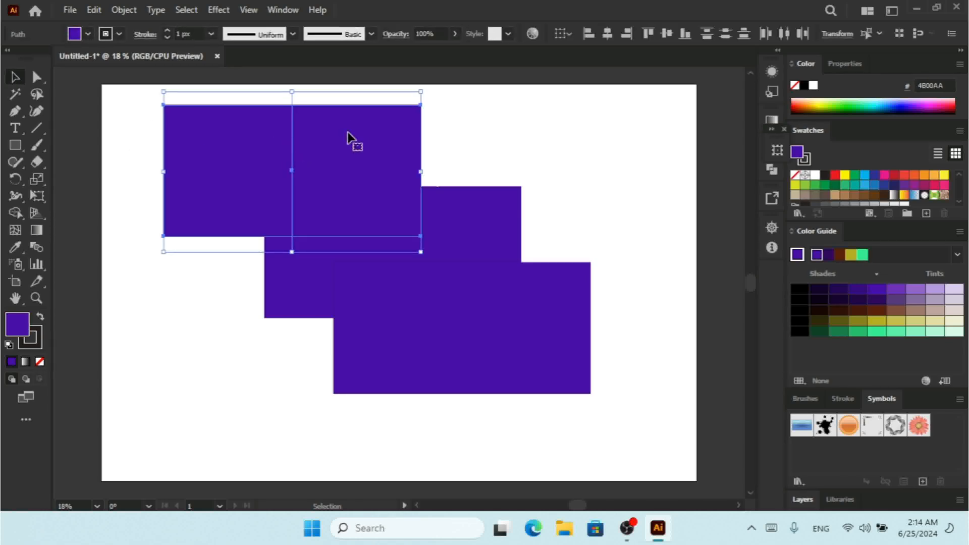
pyautogui.click(14, 214)
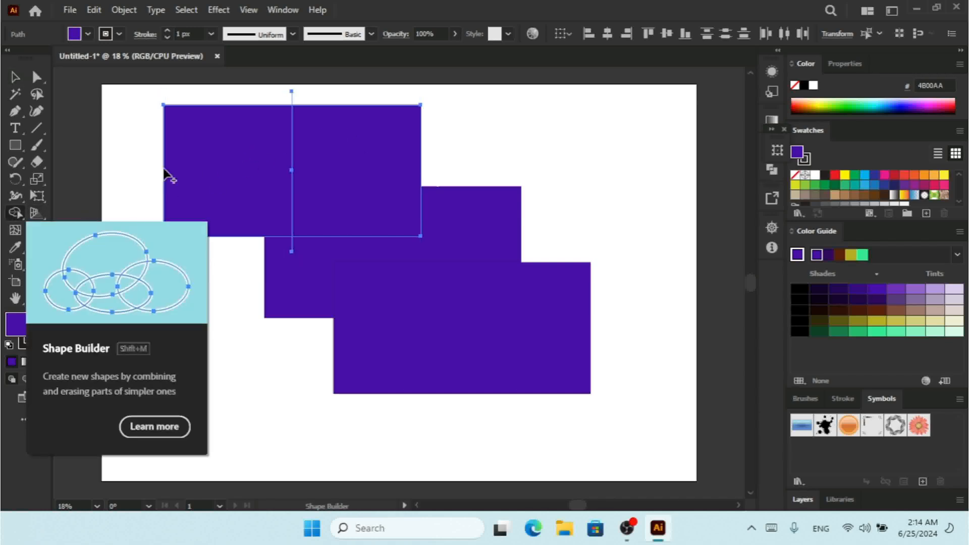
pyautogui.click(852, 103)
pyautogui.click(235, 166)
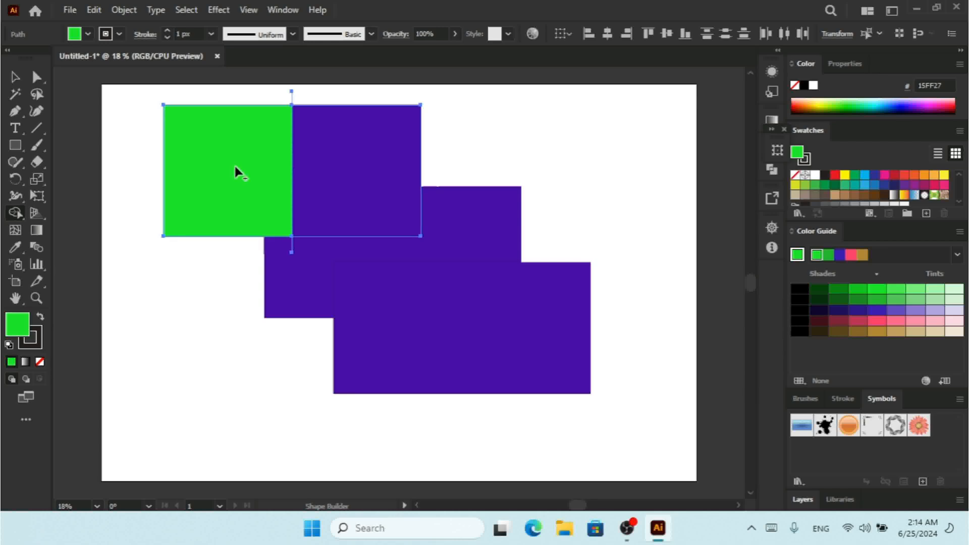
pyautogui.click(15, 78)
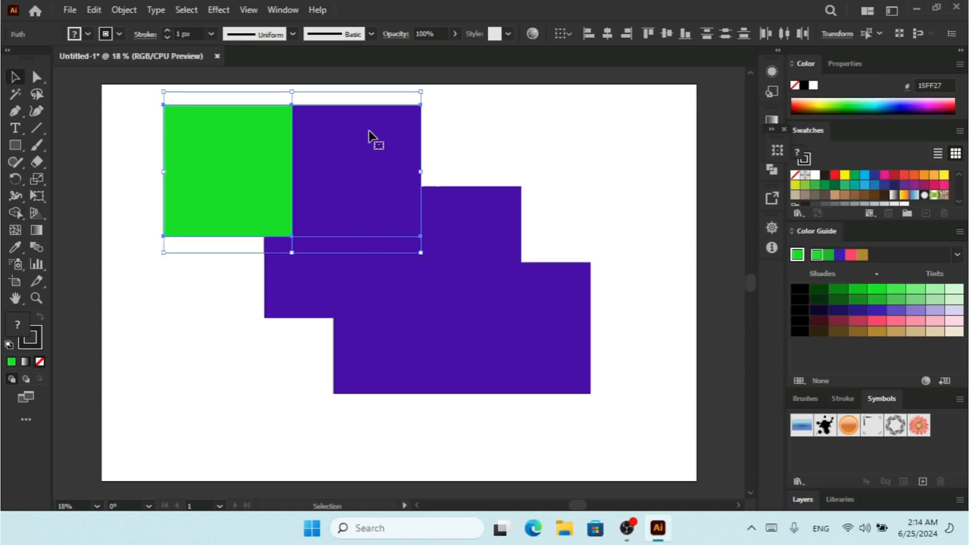
# Step: Open Reflect for the green and purple halves and preview the Horizontal and Vertical axes
pyautogui.click(126, 11)
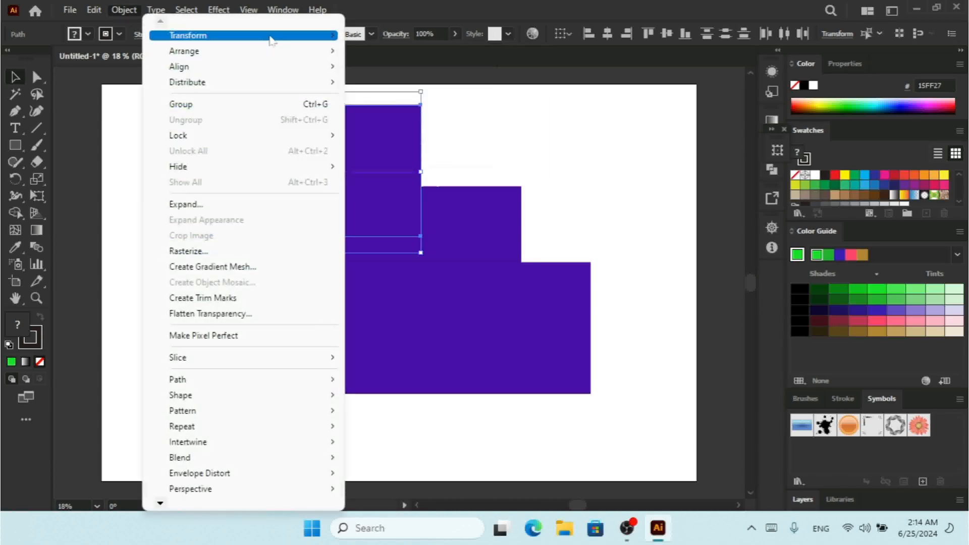
pyautogui.moveTo(271, 39)
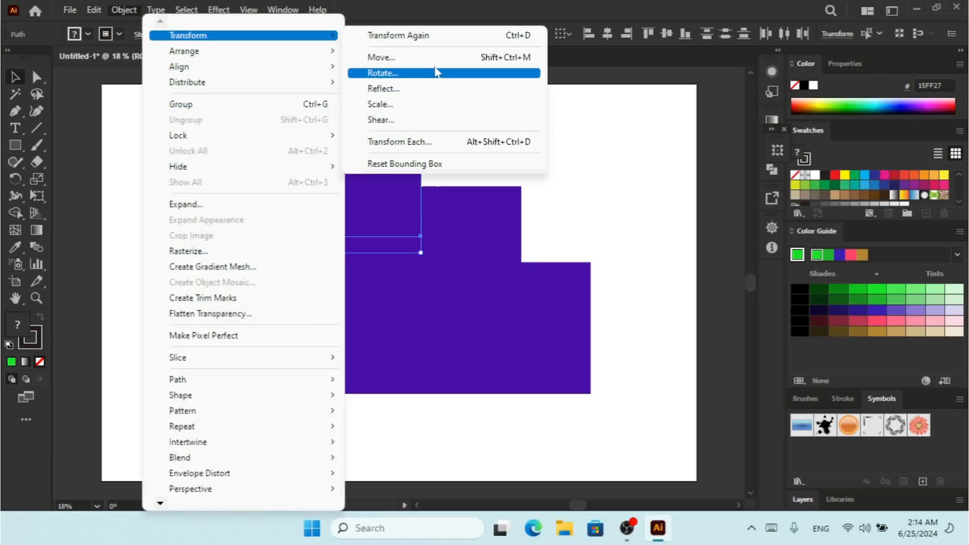
pyautogui.click(407, 89)
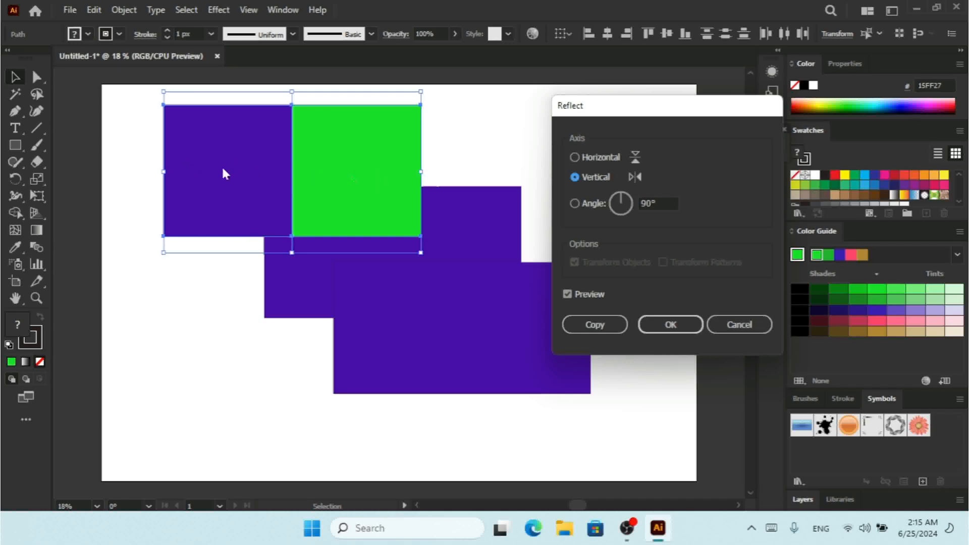
pyautogui.moveTo(638, 113); pyautogui.dragTo(634, 92)
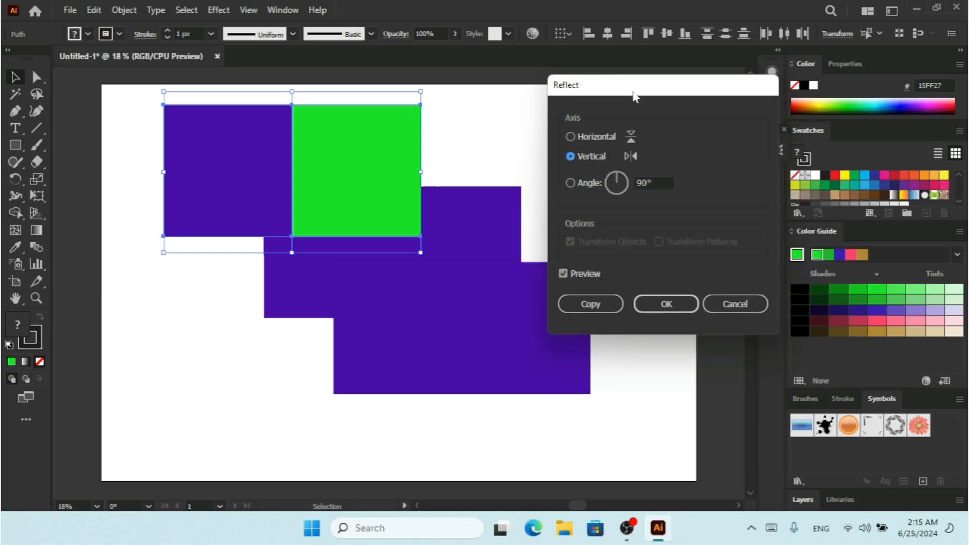
pyautogui.click(573, 135)
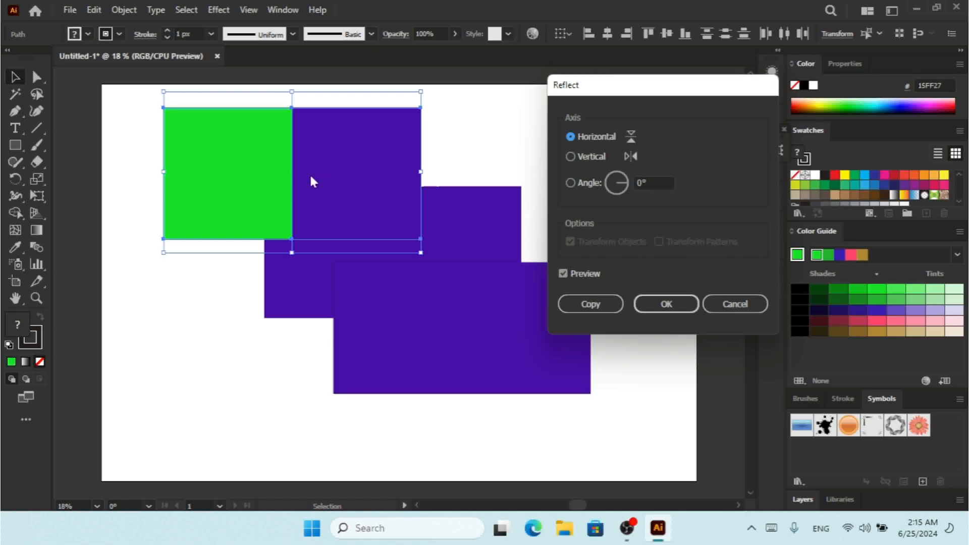
pyautogui.click(571, 157)
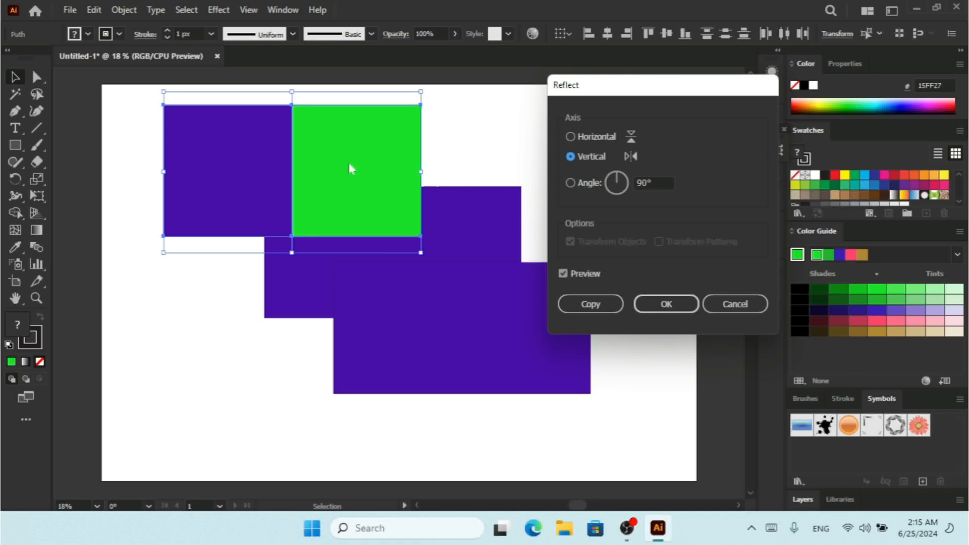
# Step: Switch the reflection axis to a custom angle and turn its dial to 158°
pyautogui.click(571, 184)
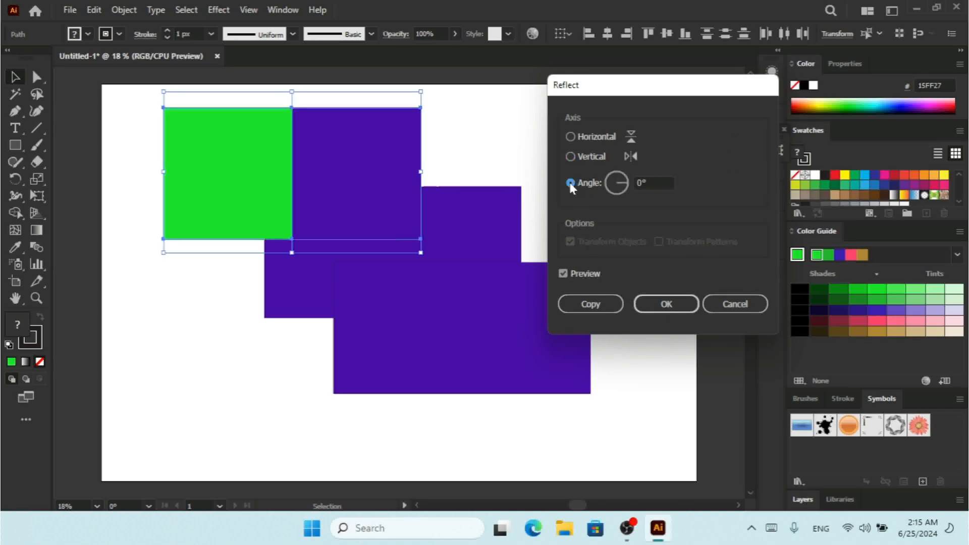
pyautogui.click(624, 190)
pyautogui.moveTo(612, 191); pyautogui.dragTo(606, 179)
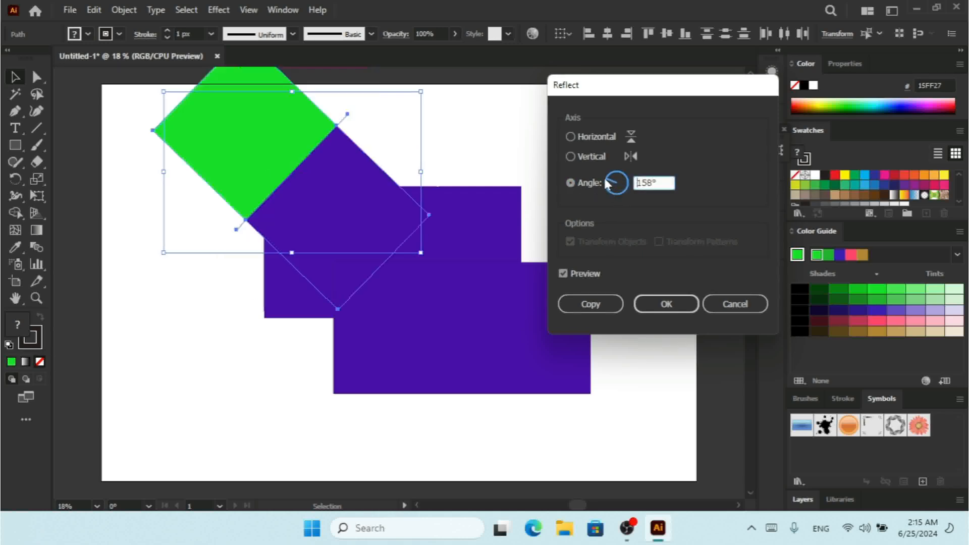
# Step: Raise the custom reflection angle step by step to 360°, previewing its effect on the green and purple halves
pyautogui.moveTo(615, 179); pyautogui.dragTo(507, 210)
pyautogui.press('Up')
pyautogui.press('Up')
pyautogui.press('Up')
pyautogui.press('Up')
pyautogui.press('Up')
pyautogui.press('Up')
pyautogui.press('Up')
pyautogui.press('Up')
pyautogui.press('Up')
pyautogui.press('Up')
pyautogui.press('Up')
pyautogui.press('Up')
pyautogui.press('Up')
pyautogui.press('Up')
pyautogui.press('Up')
pyautogui.press('Up')
pyautogui.press('Up')
pyautogui.press('Up')
pyautogui.press('Up')
pyautogui.press('Up')
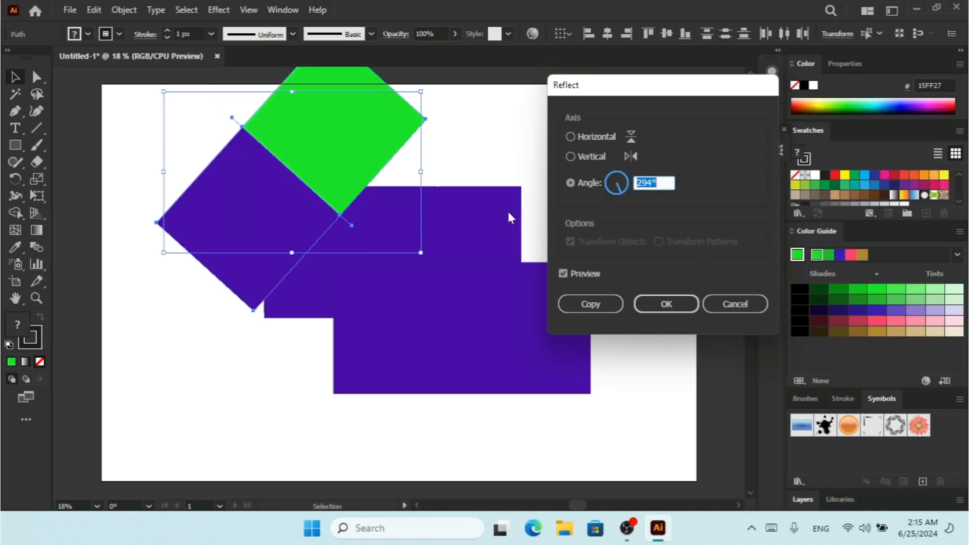
pyautogui.press('Up')
pyautogui.press('Up')
pyautogui.press('Up')
pyautogui.press('Up')
pyautogui.press('Up')
pyautogui.press('Up')
pyautogui.press('Up')
pyautogui.press('Up')
pyautogui.press('Up')
pyautogui.press('Up')
pyautogui.press('Up')
pyautogui.press('Up')
pyautogui.press('Up')
pyautogui.press('Up')
pyautogui.press('Up')
pyautogui.press('Up')
pyautogui.press('Up')
pyautogui.press('Up')
pyautogui.press('Up')
pyautogui.press('Up')
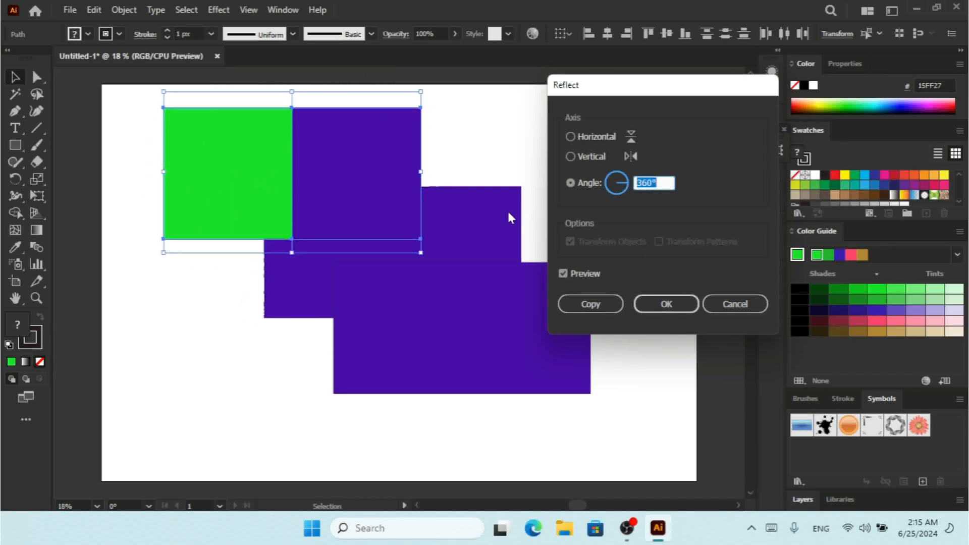
# Step: Lower the custom reflection angle gradually to 77° while previewing the green and purple halves
pyautogui.press('Down')
pyautogui.press('Down')
pyautogui.press('Down')
pyautogui.press('Down')
pyautogui.press('Down')
pyautogui.press('Down')
pyautogui.press('Down')
pyautogui.press('Down')
pyautogui.press('Down')
pyautogui.press('Down')
pyautogui.press('Down')
pyautogui.press('Down')
pyautogui.press('Down')
pyautogui.press('Down')
pyautogui.press('Down')
pyautogui.press('Down')
pyautogui.press('Down')
pyautogui.press('Down')
pyautogui.press('Down')
pyautogui.press('Down')
pyautogui.press('Down')
pyautogui.press('Down')
pyautogui.press('Down')
pyautogui.press('Down')
pyautogui.press('Down')
pyautogui.press('Down')
pyautogui.press('Down')
pyautogui.press('Down')
pyautogui.press('Down')
pyautogui.press('Down')
pyautogui.press('Down')
pyautogui.press('Down')
pyautogui.press('Down')
pyautogui.press('Down')
pyautogui.press('Down')
pyautogui.press('Down')
pyautogui.press('Down')
pyautogui.press('Down')
pyautogui.press('Down')
pyautogui.press('Down')
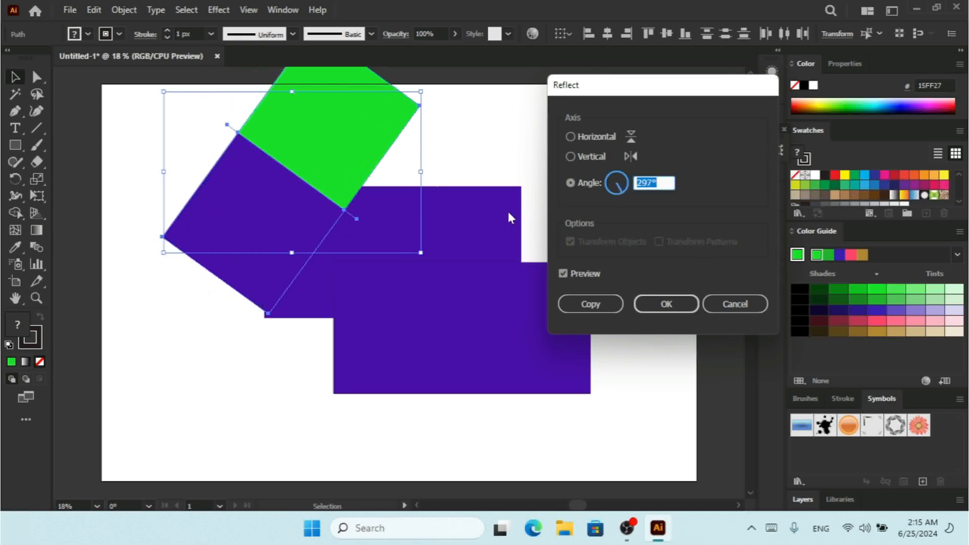
pyautogui.press('Down')
pyautogui.press('Down')
pyautogui.press('Down')
pyautogui.press('Down')
pyautogui.press('Down')
pyautogui.press('Down')
pyautogui.press('Down')
pyautogui.press('Down')
pyautogui.press('Down')
pyautogui.press('Down')
pyautogui.press('Down')
pyautogui.press('Down')
pyautogui.press('Down')
pyautogui.press('Down')
pyautogui.press('Down')
pyautogui.press('Down')
pyautogui.press('Down')
pyautogui.press('Down')
pyautogui.press('Down')
pyautogui.press('Down')
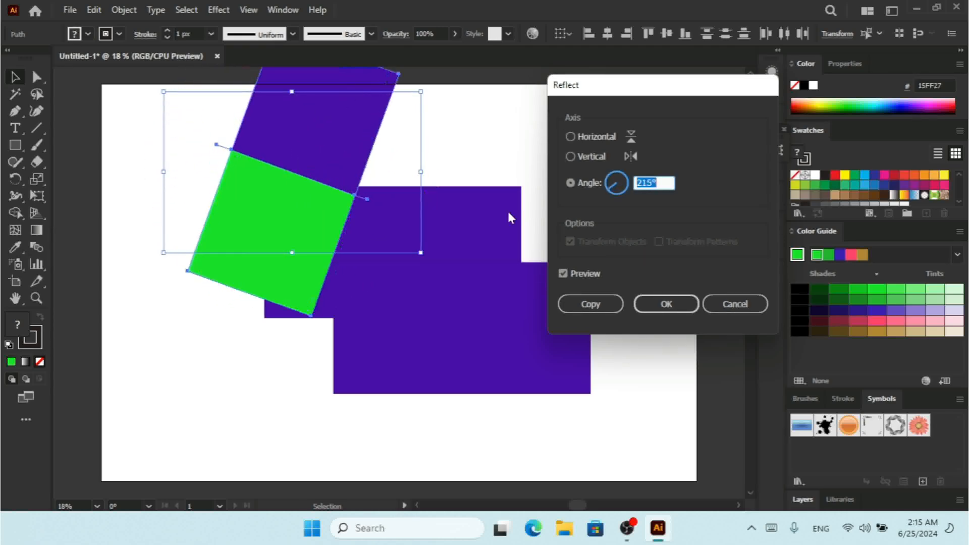
pyautogui.press('Down')
pyautogui.press('Down')
pyautogui.press('Down')
pyautogui.press('Down')
pyautogui.press('Down')
pyautogui.press('Down')
pyautogui.press('Down')
pyautogui.press('Down')
pyautogui.press('Down')
pyautogui.press('Down')
pyautogui.press('Down')
pyautogui.press('Down')
pyautogui.press('Down')
pyautogui.press('Down')
pyautogui.press('Down')
pyautogui.press('Down')
pyautogui.press('Down')
pyautogui.press('Down')
pyautogui.press('Down')
pyautogui.press('Down')
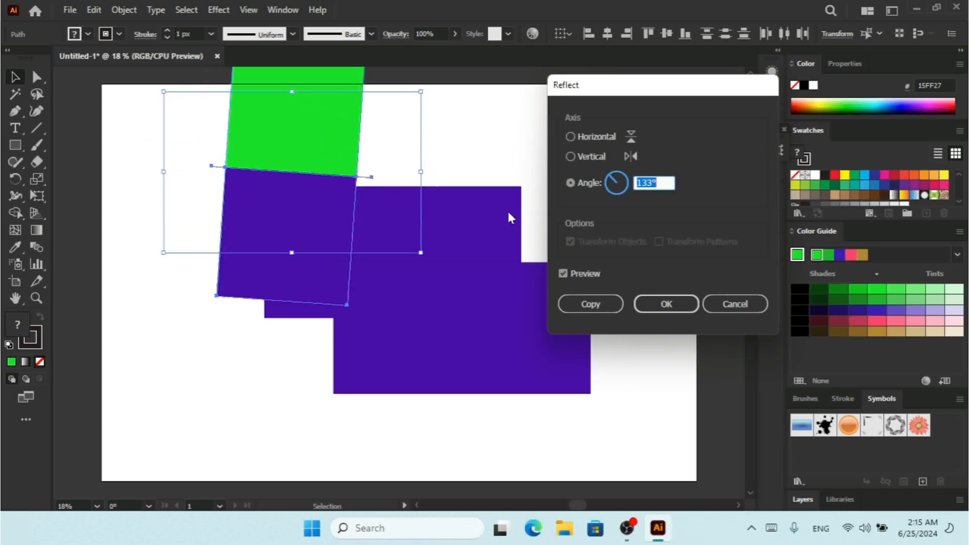
pyautogui.press('Down')
pyautogui.press('Down')
pyautogui.press('Down')
pyautogui.press('Down')
pyautogui.press('Down')
pyautogui.press('Down')
pyautogui.press('Down')
pyautogui.press('Down')
pyautogui.press('Down')
pyautogui.press('Down')
pyautogui.press('Down')
pyautogui.press('Down')
pyautogui.press('Down')
pyautogui.press('Down')
pyautogui.press('Down')
pyautogui.press('Down')
pyautogui.press('Down')
pyautogui.press('Down')
pyautogui.press('Down')
pyautogui.press('Down')
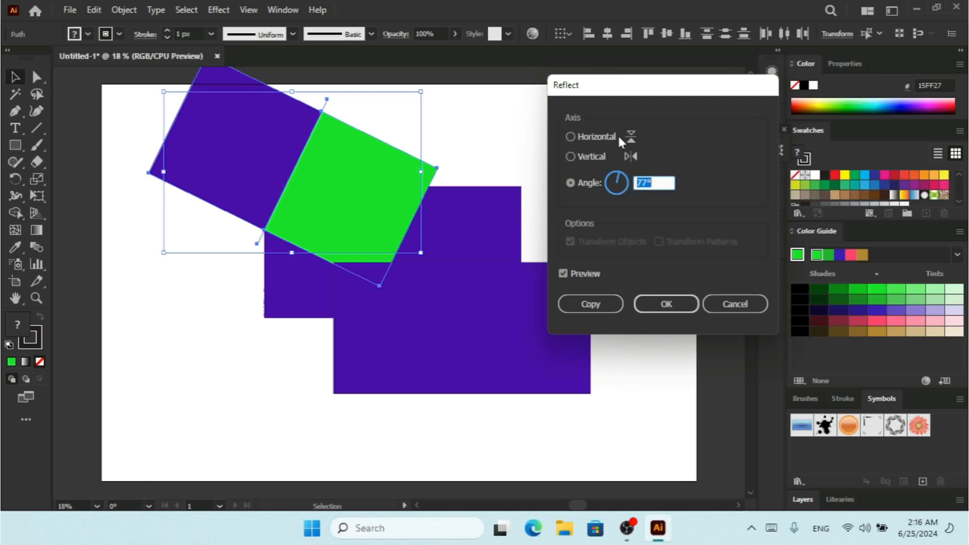
# Step: Create a copy of the green and purple halves reflected across the Vertical axis and move it directly below the original
pyautogui.click(571, 137)
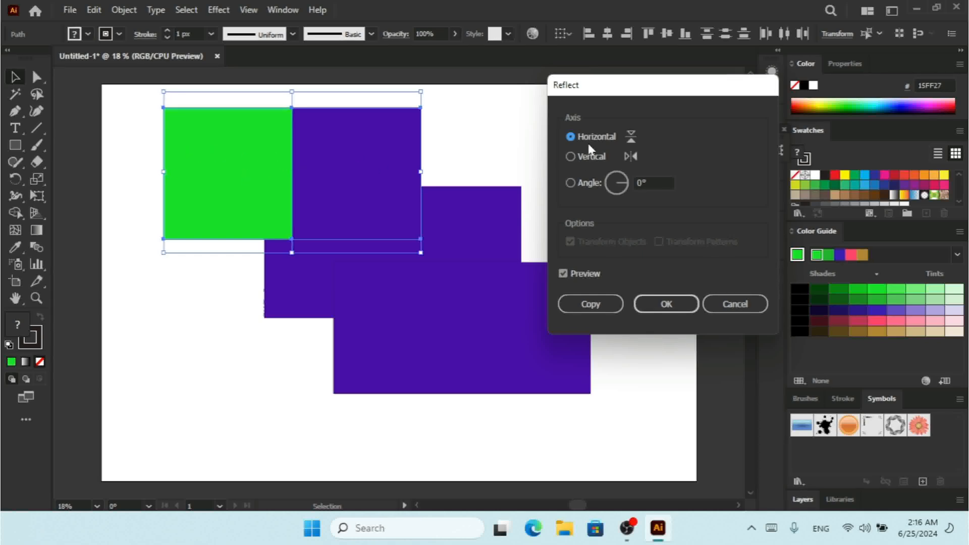
pyautogui.click(573, 156)
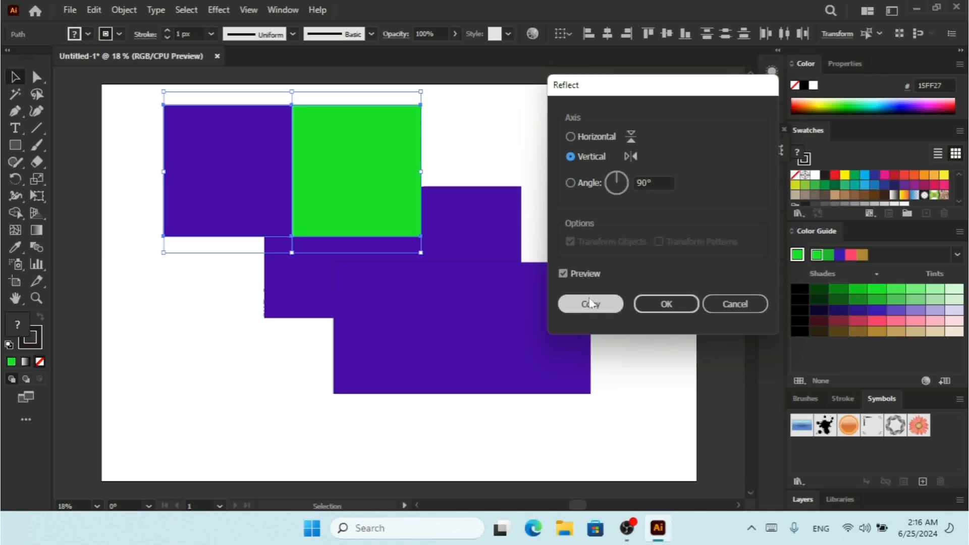
pyautogui.click(625, 183)
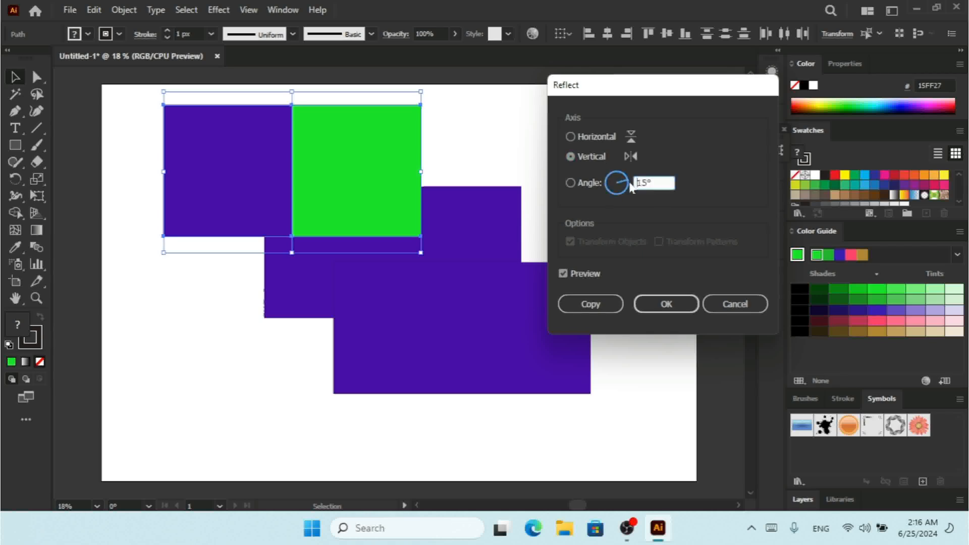
pyautogui.click(569, 156)
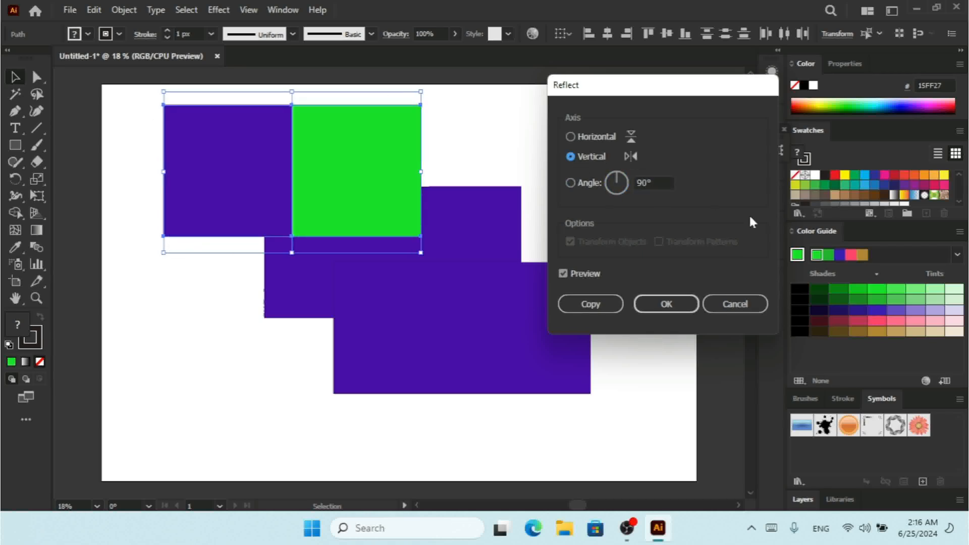
pyautogui.click(589, 303)
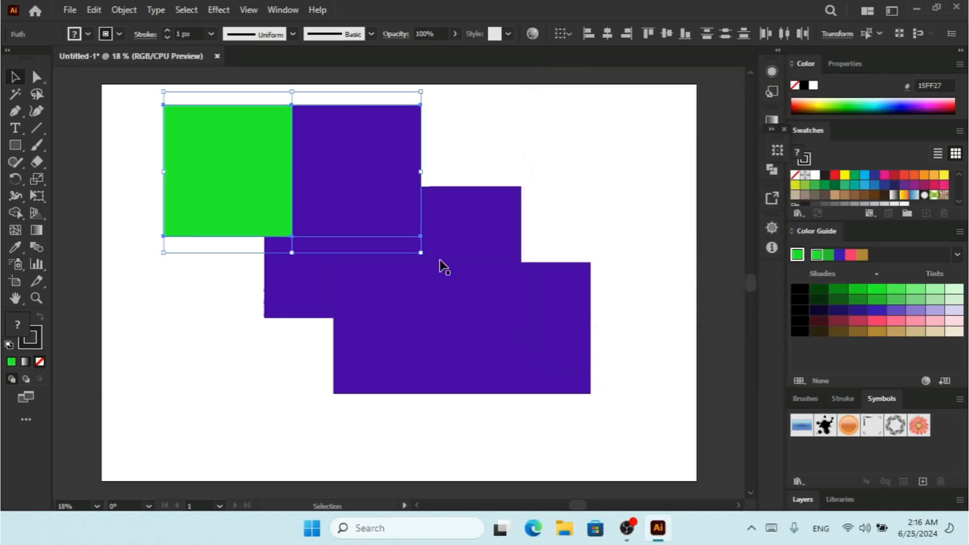
pyautogui.moveTo(244, 145); pyautogui.dragTo(247, 279)
# Step: Select the lower-right purple rectangle, look over the Object Transform commands, and open its Transform position and size settings
pyautogui.click(481, 294)
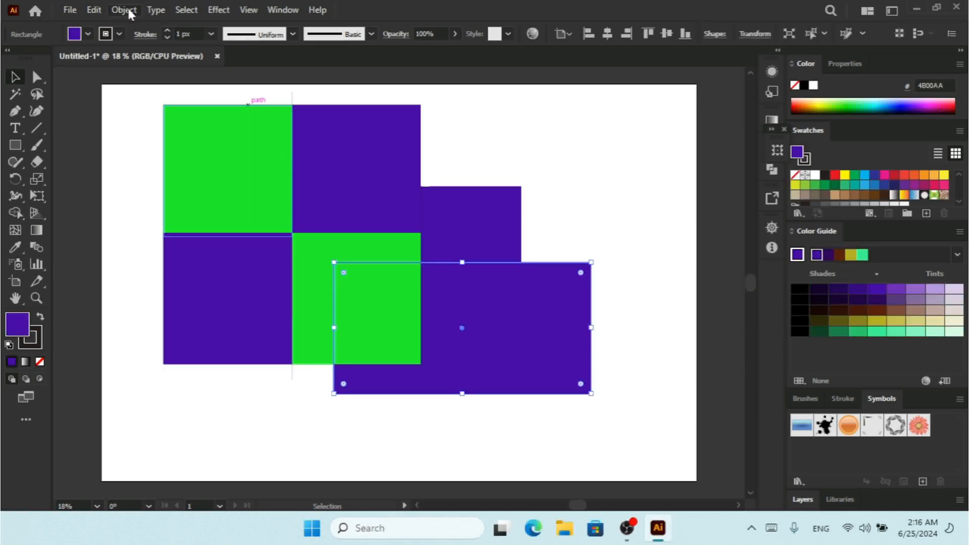
pyautogui.click(130, 14)
pyautogui.moveTo(217, 37)
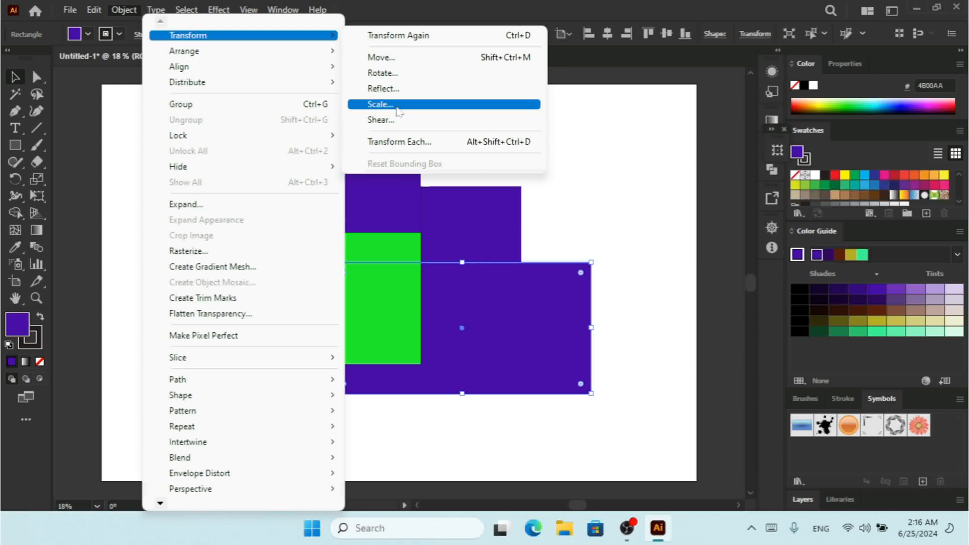
pyautogui.click(629, 7)
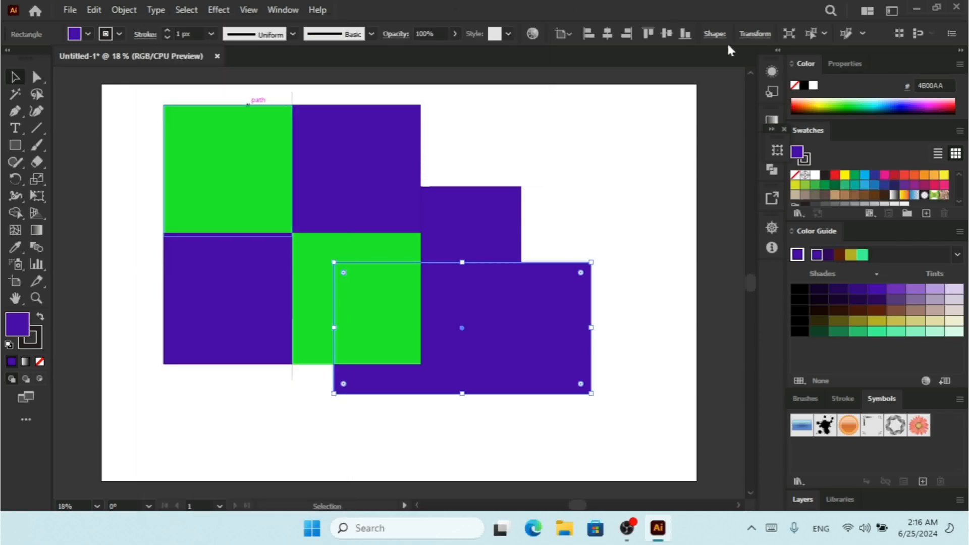
pyautogui.click(754, 35)
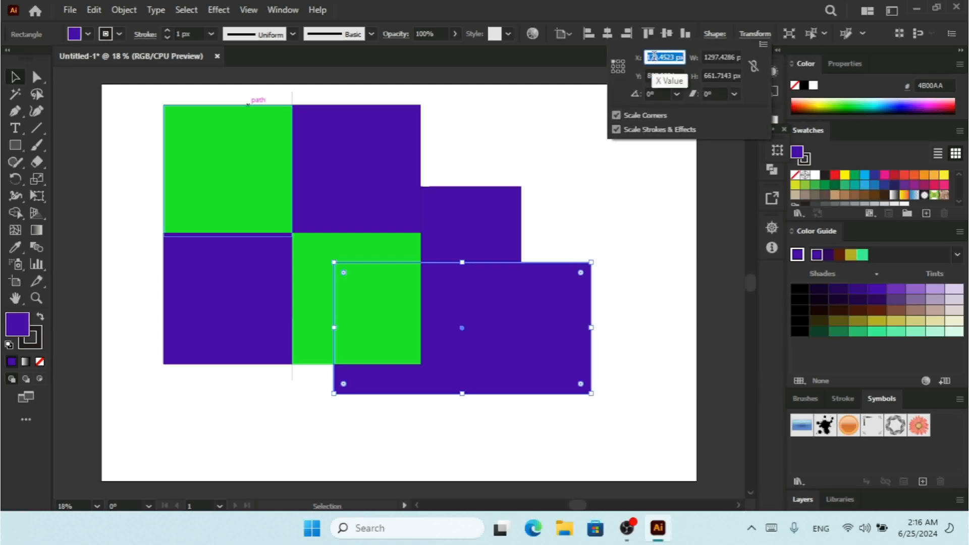
# Step: Shift the selected purple rectangle sideways by raising its X position in small increments to 1296 px
pyautogui.press('Up')
pyautogui.press('Up')
pyautogui.press('Up')
pyautogui.press('Up')
pyautogui.press('Up')
pyautogui.press('Up')
pyautogui.press('Up')
pyautogui.press('Up')
pyautogui.press('Up')
pyautogui.press('Up')
pyautogui.press('Up')
pyautogui.press('Up')
pyautogui.press('Up')
pyautogui.press('Up')
pyautogui.press('Up')
pyautogui.press('Up')
pyautogui.press('Up')
pyautogui.press('Up')
pyautogui.press('Up')
pyautogui.press('Up')
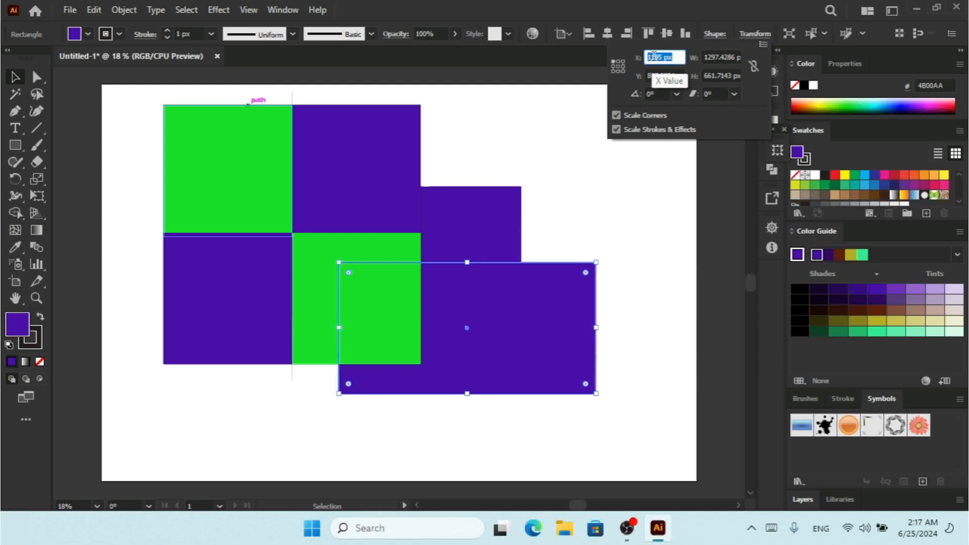
pyautogui.press('Up')
pyautogui.press('Up')
pyautogui.press('Up')
pyautogui.press('Up')
pyautogui.press('Up')
pyautogui.press('Up')
pyautogui.press('Up')
pyautogui.press('Up')
pyautogui.press('Up')
pyautogui.press('Up')
pyautogui.press('Up')
pyautogui.press('Up')
pyautogui.press('Up')
pyautogui.press('Up')
pyautogui.press('Up')
pyautogui.press('Up')
pyautogui.press('Up')
pyautogui.press('Up')
pyautogui.press('Up')
pyautogui.press('Up')
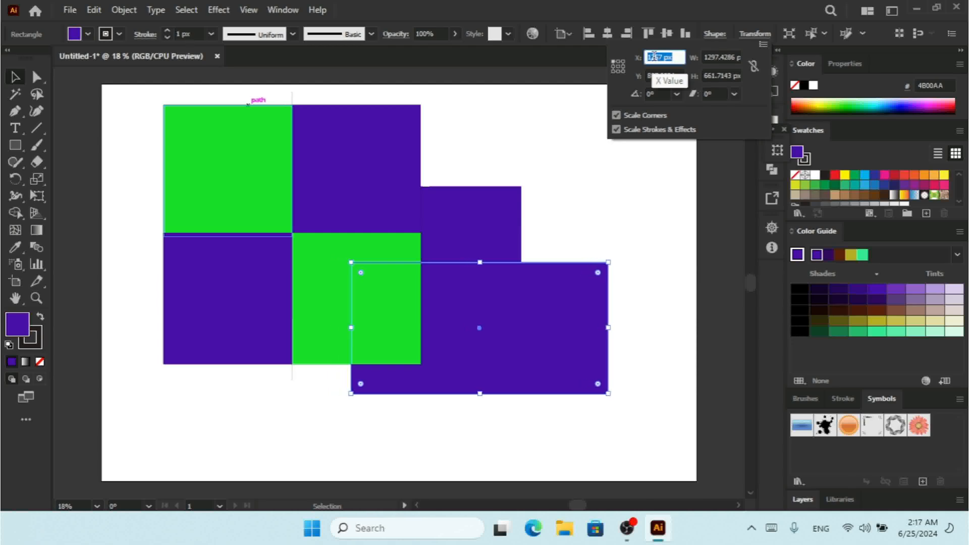
pyautogui.press('Up')
pyautogui.press('Up')
pyautogui.press('Up')
pyautogui.press('Up')
pyautogui.press('Up')
pyautogui.press('Up')
pyautogui.press('Up')
pyautogui.press('Up')
pyautogui.press('Up')
pyautogui.press('Up')
pyautogui.press('Up')
pyautogui.press('Up')
pyautogui.press('Up')
pyautogui.press('Up')
pyautogui.press('Up')
pyautogui.press('Up')
pyautogui.press('Up')
pyautogui.press('Up')
pyautogui.press('Up')
pyautogui.press('Up')
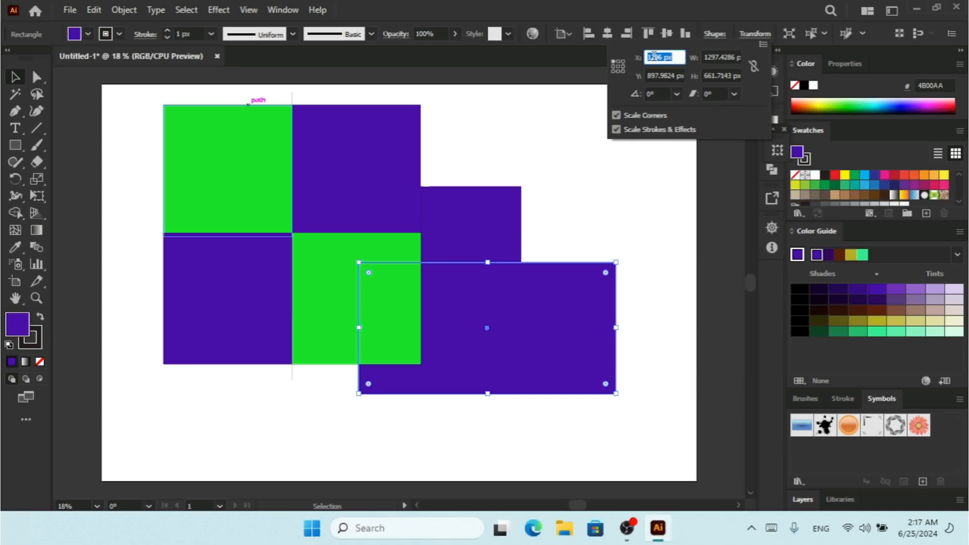
# Step: Lower the purple rectangle's X position gradually to 1213 px, shifting it back toward the green square
pyautogui.press('Down')
pyautogui.press('Down')
pyautogui.press('Down')
pyautogui.press('Down')
pyautogui.press('Down')
pyautogui.press('Down')
pyautogui.press('Down')
pyautogui.press('Down')
pyautogui.press('Down')
pyautogui.press('Down')
pyautogui.press('Down')
pyautogui.press('Down')
pyautogui.press('Down')
pyautogui.press('Down')
pyautogui.press('Down')
pyautogui.press('Down')
pyautogui.press('Down')
pyautogui.press('Down')
pyautogui.press('Down')
pyautogui.press('Down')
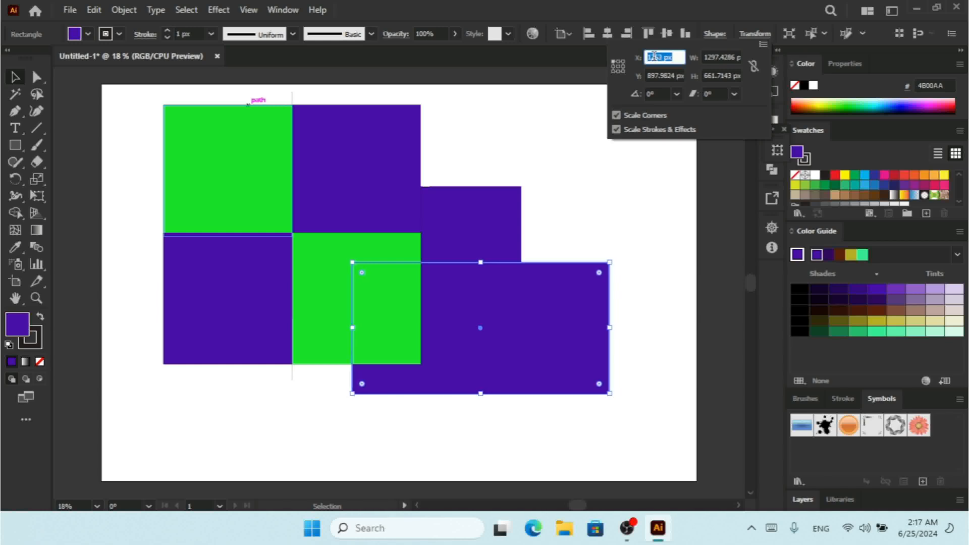
pyautogui.press('Down')
pyautogui.press('Down')
pyautogui.press('Down')
pyautogui.press('Down')
pyautogui.press('Down')
pyautogui.press('Down')
pyautogui.press('Down')
pyautogui.press('Down')
pyautogui.press('Down')
pyautogui.press('Down')
pyautogui.press('Down')
pyautogui.press('Down')
pyautogui.press('Down')
pyautogui.press('Down')
pyautogui.press('Down')
pyautogui.press('Down')
pyautogui.press('Down')
pyautogui.press('Down')
pyautogui.press('Down')
pyautogui.press('Down')
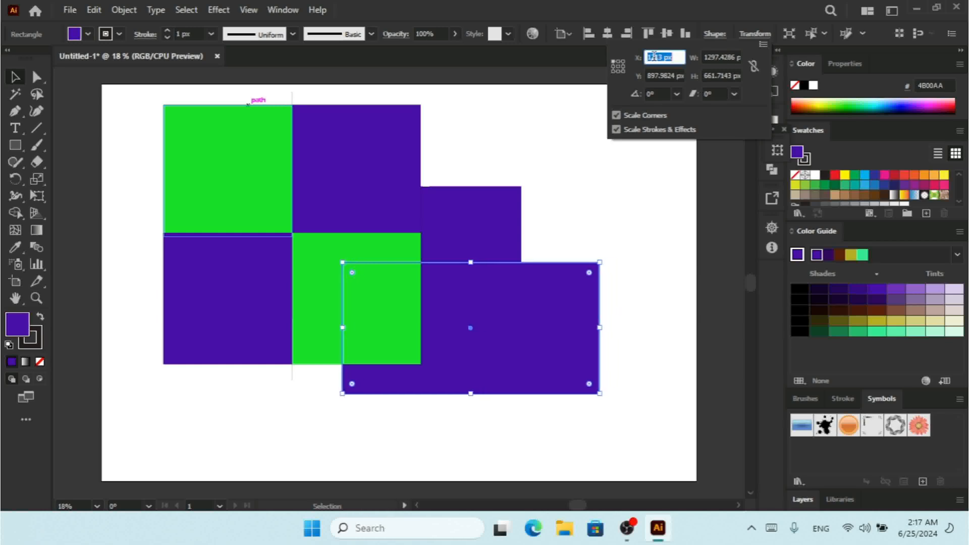
# Step: Move the purple rectangle down the artboard by raising its Y position gradually to 979 px
pyautogui.click(661, 77)
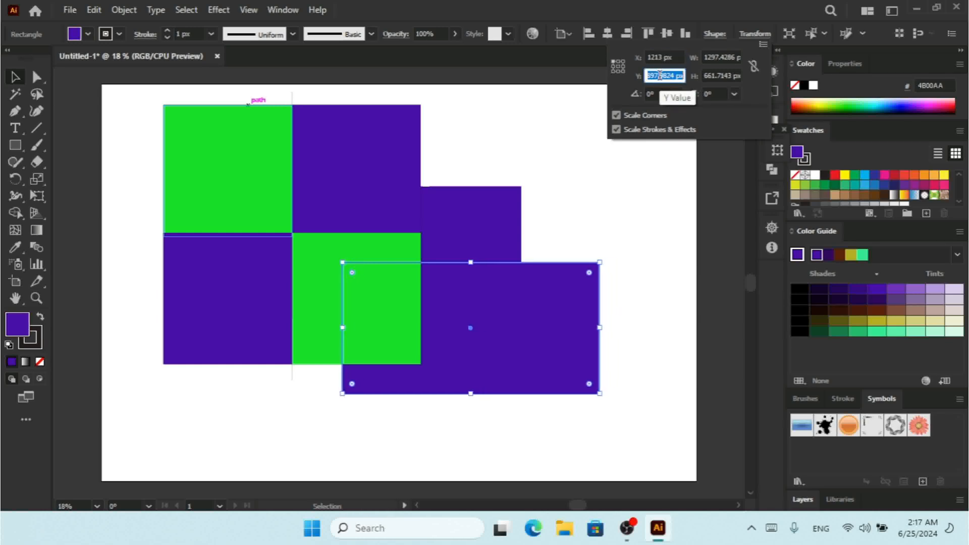
pyautogui.press('Up')
pyautogui.press('Up')
pyautogui.press('Up')
pyautogui.press('Up')
pyautogui.press('Up')
pyautogui.press('Up')
pyautogui.press('Up')
pyautogui.press('Up')
pyautogui.press('Up')
pyautogui.press('Up')
pyautogui.press('Up')
pyautogui.press('Up')
pyautogui.press('Up')
pyautogui.press('Up')
pyautogui.press('Up')
pyautogui.press('Up')
pyautogui.press('Up')
pyautogui.press('Up')
pyautogui.press('Up')
pyautogui.press('Up')
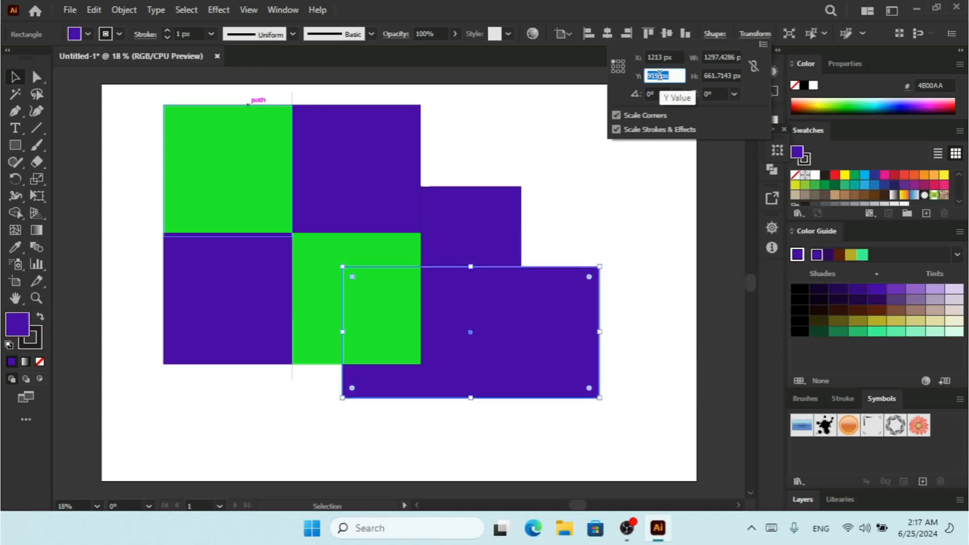
pyautogui.press('Up')
pyautogui.press('Up')
pyautogui.press('Up')
pyautogui.press('Up')
pyautogui.press('Up')
pyautogui.press('Up')
pyautogui.press('Up')
pyautogui.press('Up')
pyautogui.press('Up')
pyautogui.press('Up')
pyautogui.press('Up')
pyautogui.press('Up')
pyautogui.press('Up')
pyautogui.press('Up')
pyautogui.press('Up')
pyautogui.press('Up')
pyautogui.press('Up')
pyautogui.press('Up')
pyautogui.press('Up')
pyautogui.press('Up')
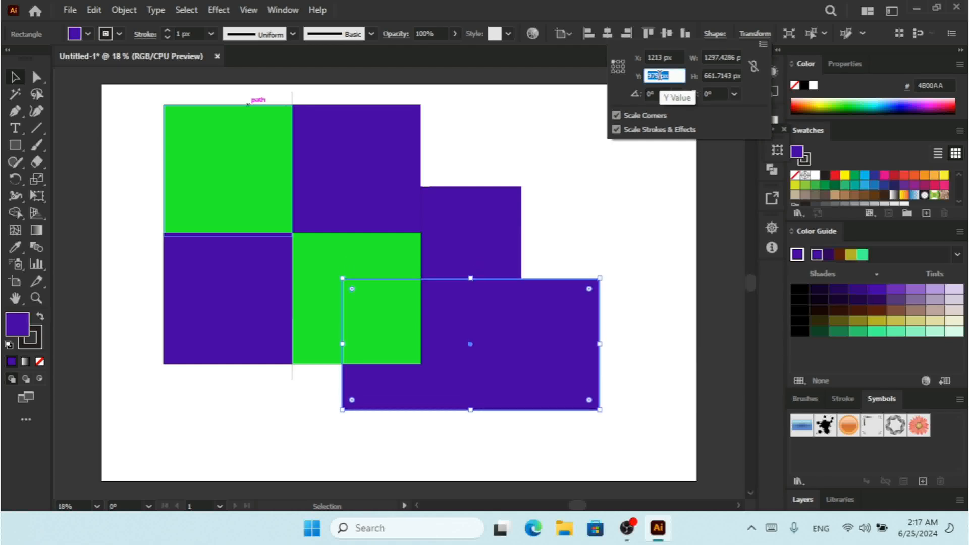
# Step: Move the purple rectangle back up the artboard by lowering its Y position gradually to 967 px
pyautogui.press('Down')
pyautogui.press('Down')
pyautogui.press('Down')
pyautogui.press('Down')
pyautogui.press('Down')
pyautogui.press('Down')
pyautogui.press('Down')
pyautogui.press('Down')
pyautogui.press('Down')
pyautogui.press('Down')
pyautogui.press('Down')
pyautogui.press('Down')
pyautogui.press('Down')
pyautogui.press('Down')
pyautogui.press('Down')
pyautogui.press('Down')
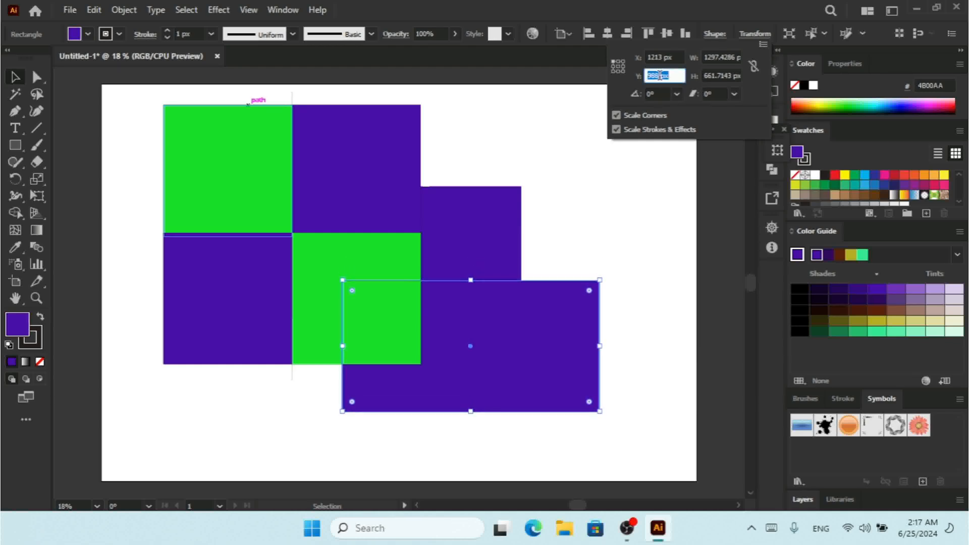
pyautogui.press('Down')
pyautogui.press('Down')
pyautogui.press('Down')
pyautogui.press('Down')
pyautogui.press('Down')
pyautogui.press('Down')
pyautogui.press('Down')
pyautogui.press('Down')
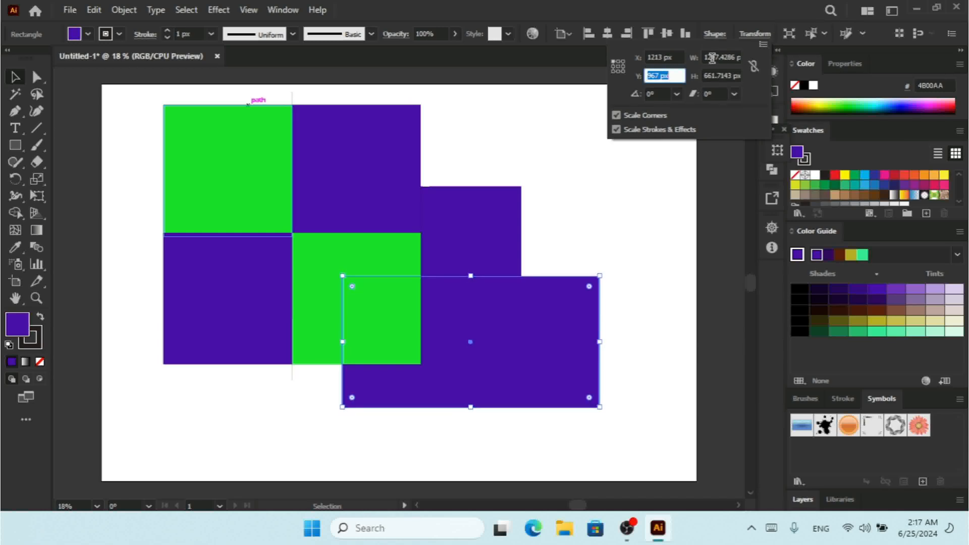
# Step: Widen the purple rectangle by setting its width to 1314 px and raising it in small increments to 1384 px
pyautogui.press('Tab')
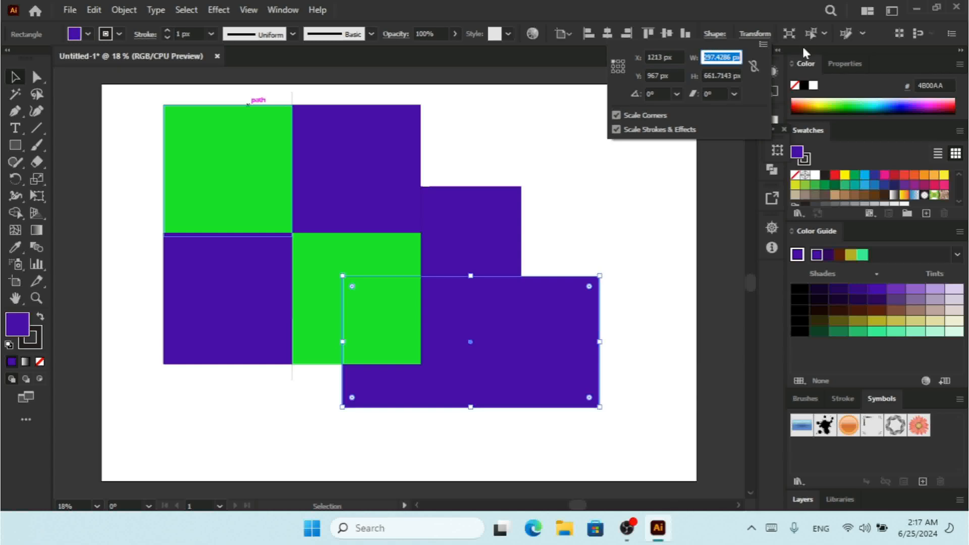
pyautogui.write('1314')
pyautogui.press('Return')
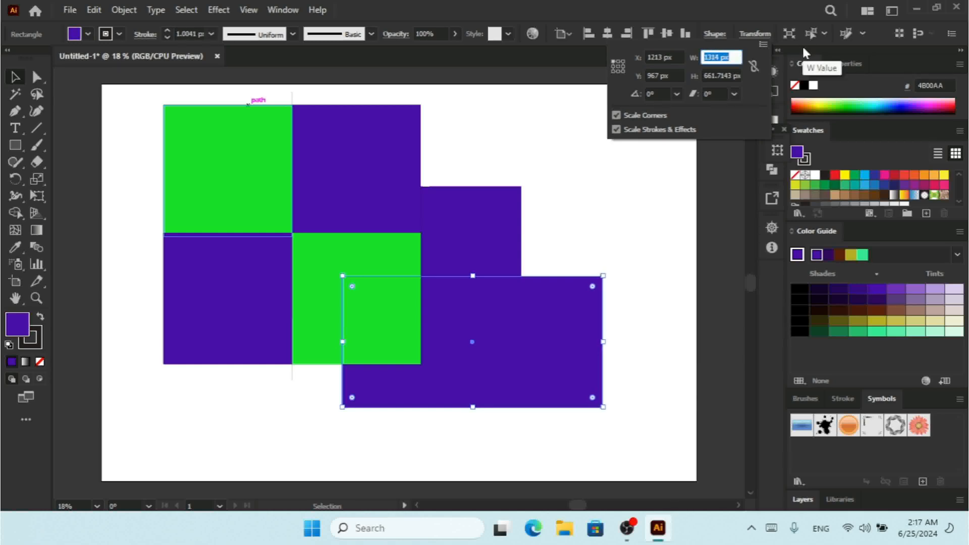
pyautogui.press('Up')
pyautogui.press('Up')
pyautogui.press('Up')
pyautogui.press('Up')
pyautogui.press('Up')
pyautogui.press('Up')
pyautogui.press('Up')
pyautogui.press('Up')
pyautogui.press('Up')
pyautogui.press('Up')
pyautogui.press('Up')
pyautogui.press('Up')
pyautogui.press('Up')
pyautogui.press('Up')
pyautogui.press('Up')
pyautogui.press('Up')
pyautogui.press('Up')
pyautogui.press('Up')
pyautogui.press('Up')
pyautogui.press('Up')
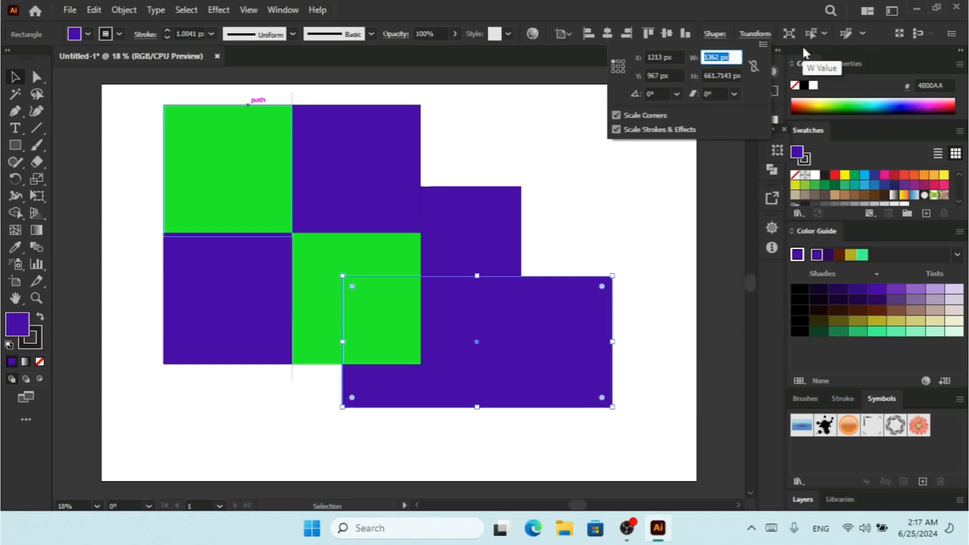
pyautogui.press('Up')
pyautogui.press('Up')
pyautogui.press('Up')
pyautogui.press('Up')
pyautogui.press('Up')
pyautogui.press('Up')
pyautogui.press('Up')
pyautogui.press('Up')
pyautogui.press('Up')
pyautogui.press('Up')
pyautogui.press('Up')
pyautogui.press('Up')
pyautogui.press('Up')
pyautogui.press('Up')
pyautogui.press('Up')
pyautogui.press('Up')
pyautogui.press('Up')
pyautogui.press('Up')
pyautogui.press('Up')
pyautogui.press('Up')
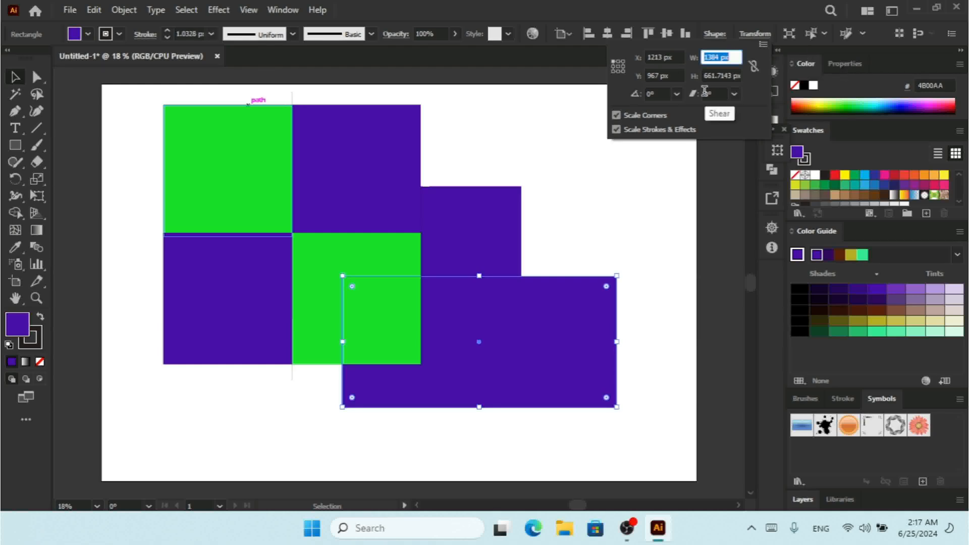
# Step: Set the purple rectangle's height to 662 px and raise it in small increments to 665 px
pyautogui.press('Tab')
pyautogui.write('662')
pyautogui.press('Return')
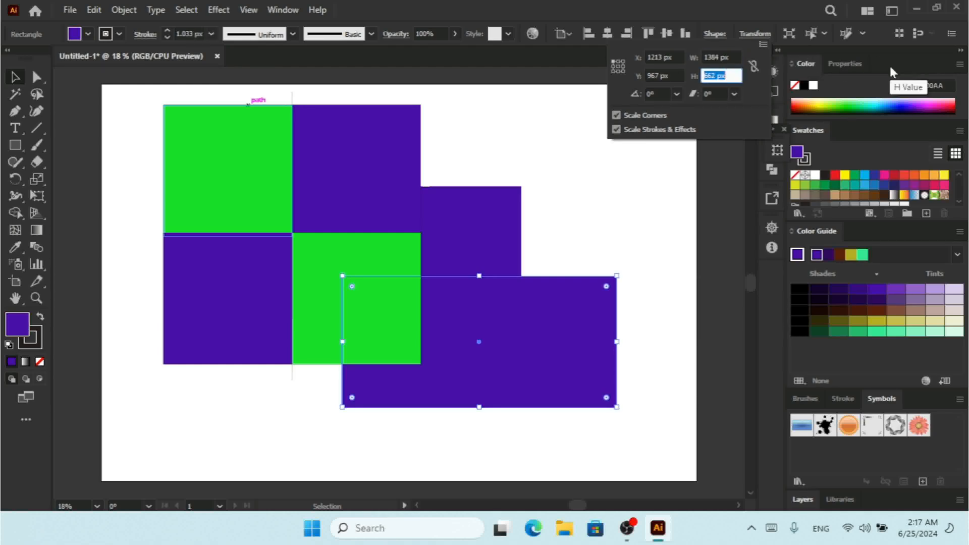
pyautogui.press('Up')
pyautogui.press('Up')
pyautogui.press('Up')
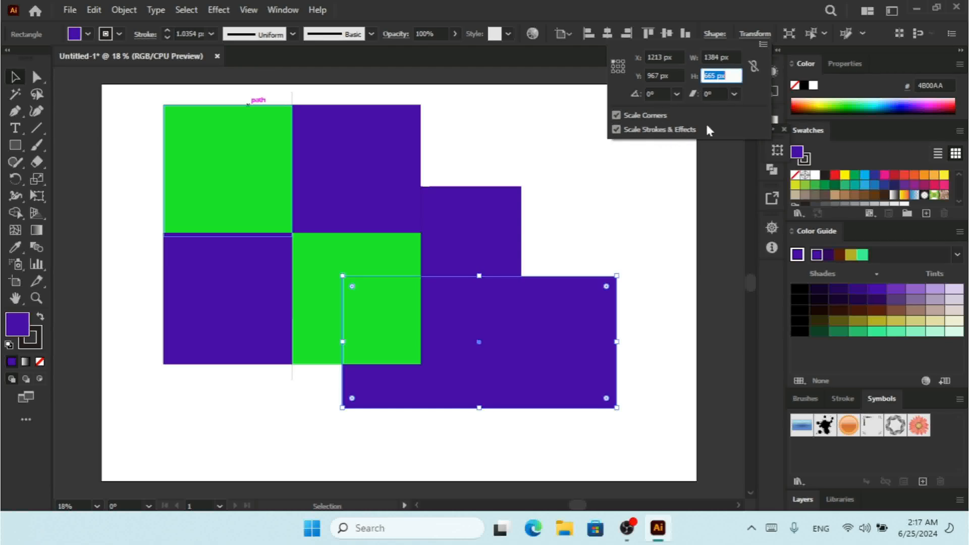
# Step: Open the Scale transform options for the selected purple rectangle and place the dialog clear of the artwork
pyautogui.click(130, 12)
pyautogui.click(128, 11)
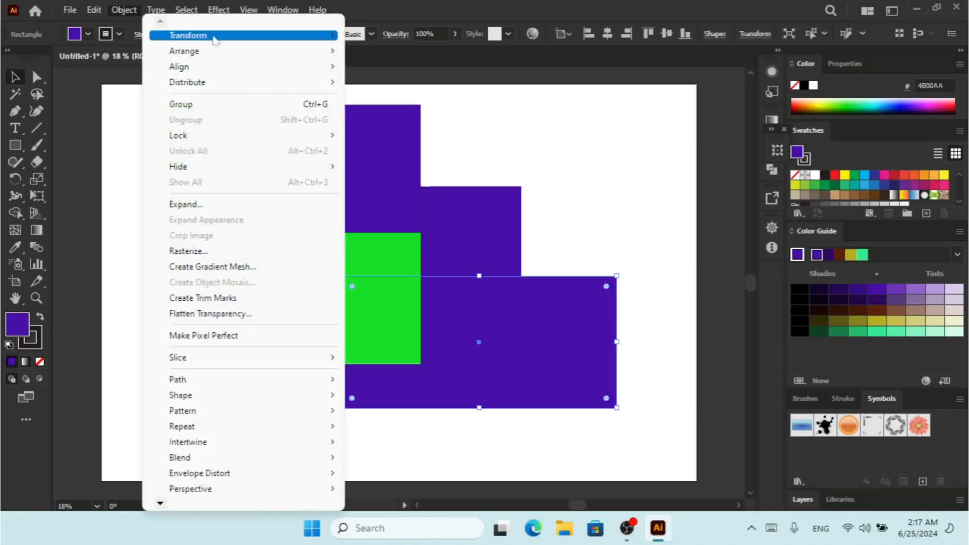
pyautogui.moveTo(215, 40)
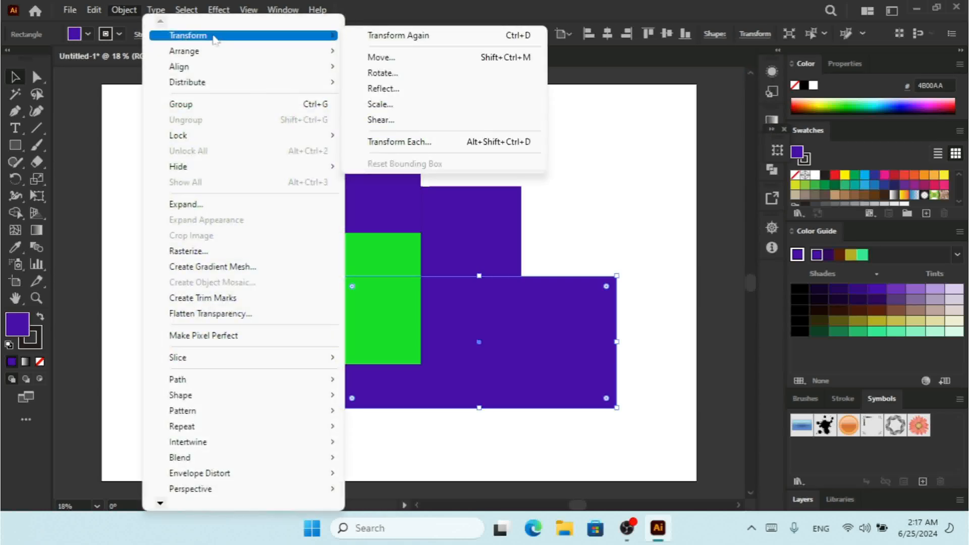
pyautogui.click(418, 104)
pyautogui.moveTo(668, 108); pyautogui.dragTo(761, 72)
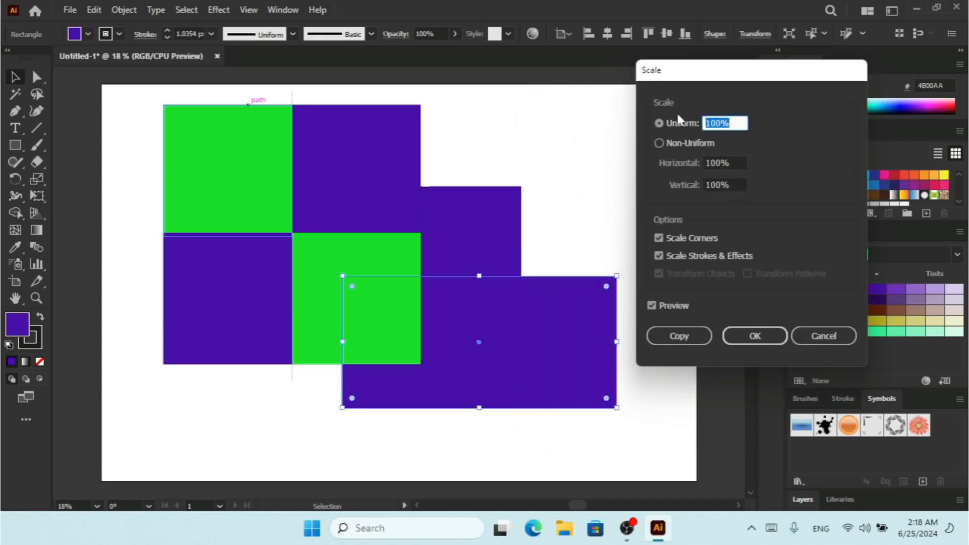
# Step: Enlarge the purple rectangle in the preview by raising the uniform scale gradually to 146%
pyautogui.press('Up')
pyautogui.press('Up')
pyautogui.press('Up')
pyautogui.press('Up')
pyautogui.press('Up')
pyautogui.press('Up')
pyautogui.press('Up')
pyautogui.press('Up')
pyautogui.press('Up')
pyautogui.press('Up')
pyautogui.press('Up')
pyautogui.press('Up')
pyautogui.press('Up')
pyautogui.press('Up')
pyautogui.press('Up')
pyautogui.press('Up')
pyautogui.press('Up')
pyautogui.press('Up')
pyautogui.press('Up')
pyautogui.press('Up')
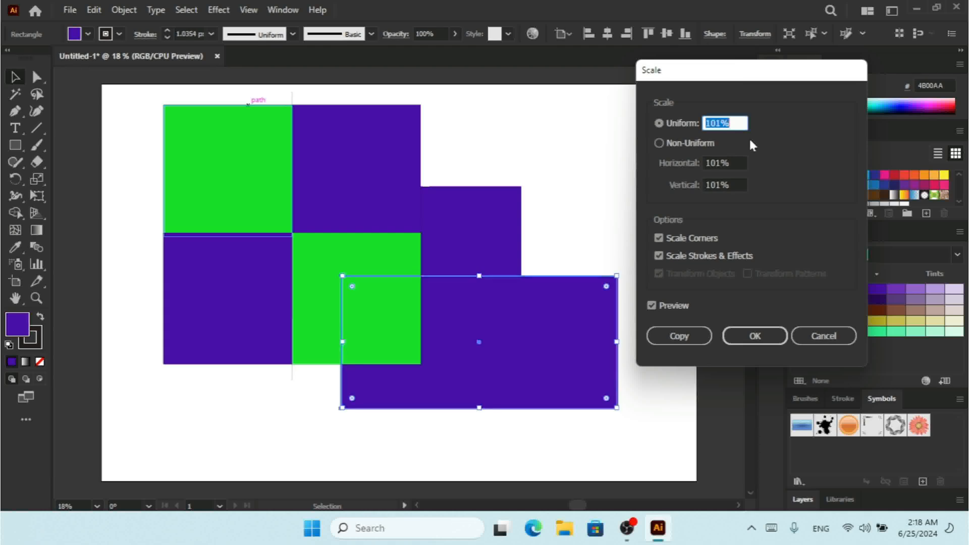
pyautogui.press('Up')
pyautogui.press('Up')
pyautogui.press('Up')
pyautogui.press('Up')
pyautogui.press('Up')
pyautogui.press('Up')
pyautogui.press('Up')
pyautogui.press('Up')
pyautogui.press('Up')
pyautogui.press('Up')
pyautogui.press('Up')
pyautogui.press('Up')
pyautogui.press('Up')
pyautogui.press('Up')
pyautogui.press('Up')
pyautogui.press('Up')
pyautogui.press('Up')
pyautogui.press('Up')
pyautogui.press('Up')
pyautogui.press('Up')
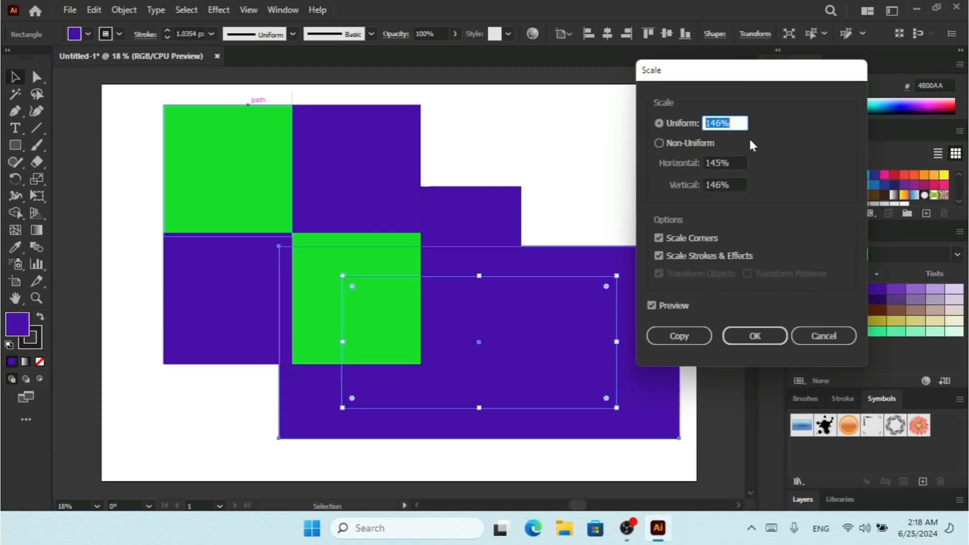
# Step: Shrink the previewed purple rectangle by lowering the uniform scale gradually to 58%
pyautogui.press('Down')
pyautogui.press('Down')
pyautogui.press('Down')
pyautogui.press('Down')
pyautogui.press('Down')
pyautogui.press('Down')
pyautogui.press('Down')
pyautogui.press('Down')
pyautogui.press('Down')
pyautogui.press('Down')
pyautogui.press('Down')
pyautogui.press('Down')
pyautogui.press('Down')
pyautogui.press('Down')
pyautogui.press('Down')
pyautogui.press('Down')
pyautogui.press('Down')
pyautogui.press('Down')
pyautogui.press('Down')
pyautogui.press('Down')
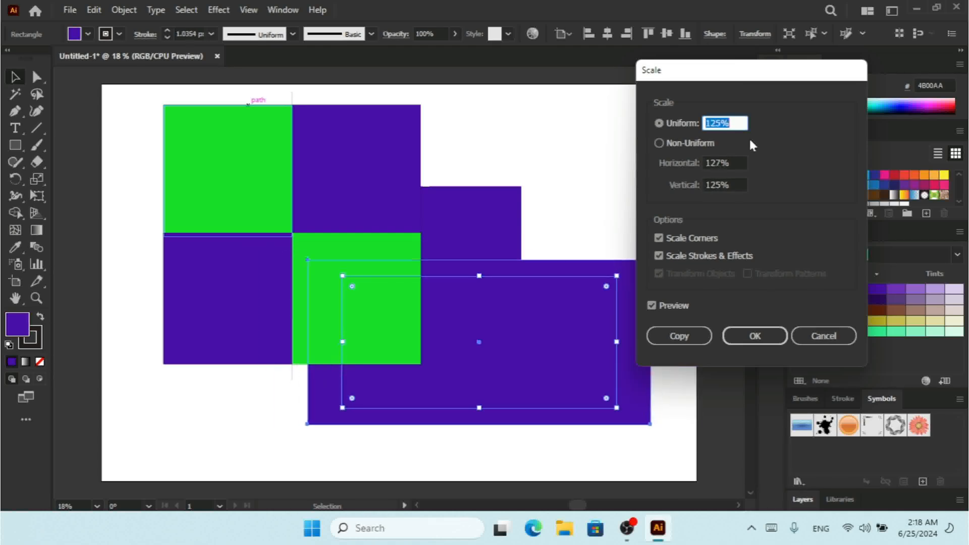
pyautogui.press('Down')
pyautogui.press('Down')
pyautogui.press('Down')
pyautogui.press('Down')
pyautogui.press('Down')
pyautogui.press('Down')
pyautogui.press('Down')
pyautogui.press('Down')
pyautogui.press('Down')
pyautogui.press('Down')
pyautogui.press('Down')
pyautogui.press('Down')
pyautogui.press('Down')
pyautogui.press('Down')
pyautogui.press('Down')
pyautogui.press('Down')
pyautogui.press('Down')
pyautogui.press('Down')
pyautogui.press('Down')
pyautogui.press('Down')
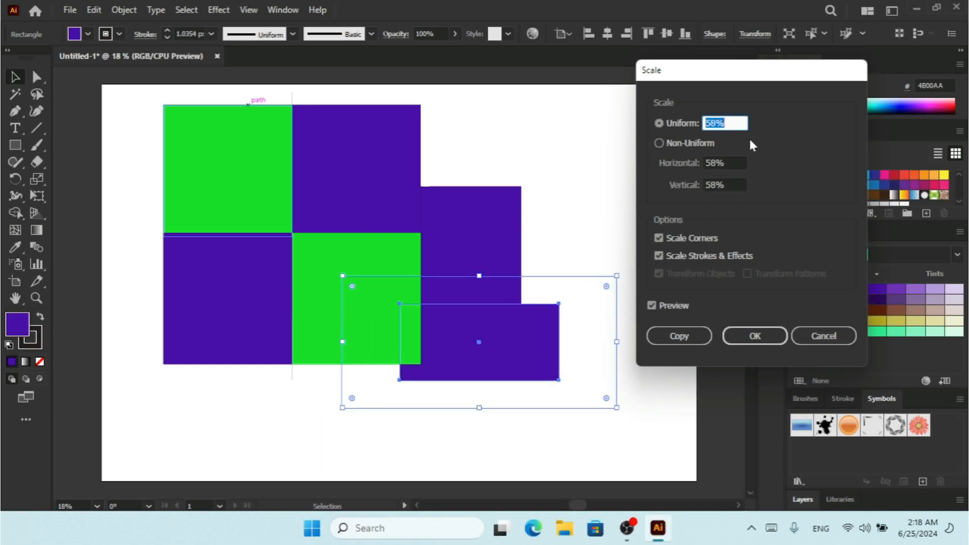
# Step: Enlarge the previewed purple rectangle by raising the uniform scale gradually to 145%
pyautogui.press('Up')
pyautogui.press('Up')
pyautogui.press('Up')
pyautogui.press('Up')
pyautogui.press('Up')
pyautogui.press('Up')
pyautogui.press('Up')
pyautogui.press('Up')
pyautogui.press('Up')
pyautogui.press('Up')
pyautogui.press('Up')
pyautogui.press('Up')
pyautogui.press('Up')
pyautogui.press('Up')
pyautogui.press('Up')
pyautogui.press('Up')
pyautogui.press('Up')
pyautogui.press('Up')
pyautogui.press('Up')
pyautogui.press('Up')
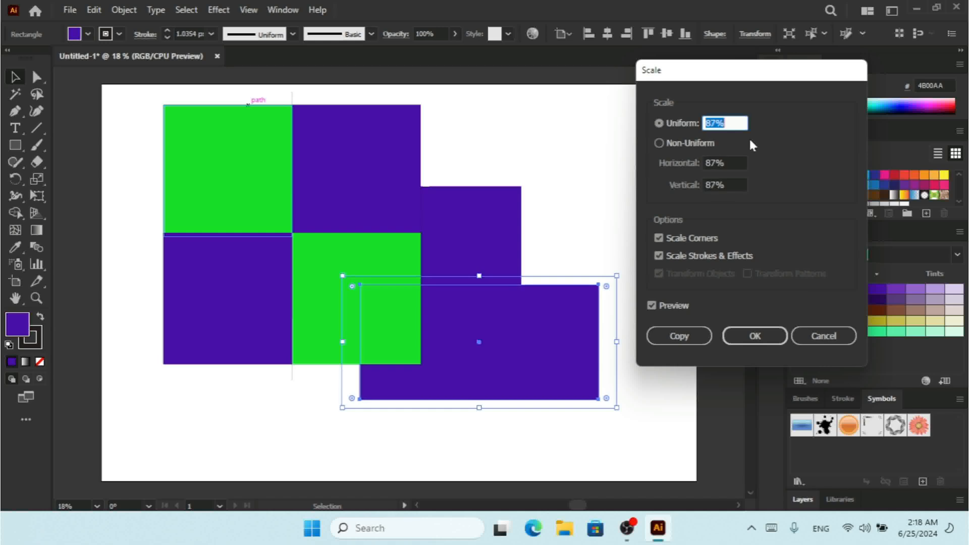
pyautogui.press('Up')
pyautogui.press('Up')
pyautogui.press('Up')
pyautogui.press('Up')
pyautogui.press('Up')
pyautogui.press('Up')
pyautogui.press('Up')
pyautogui.press('Up')
pyautogui.press('Up')
pyautogui.press('Up')
pyautogui.press('Up')
pyautogui.press('Up')
pyautogui.press('Up')
pyautogui.press('Up')
pyautogui.press('Up')
pyautogui.press('Up')
pyautogui.press('Up')
pyautogui.press('Up')
pyautogui.press('Up')
pyautogui.press('Up')
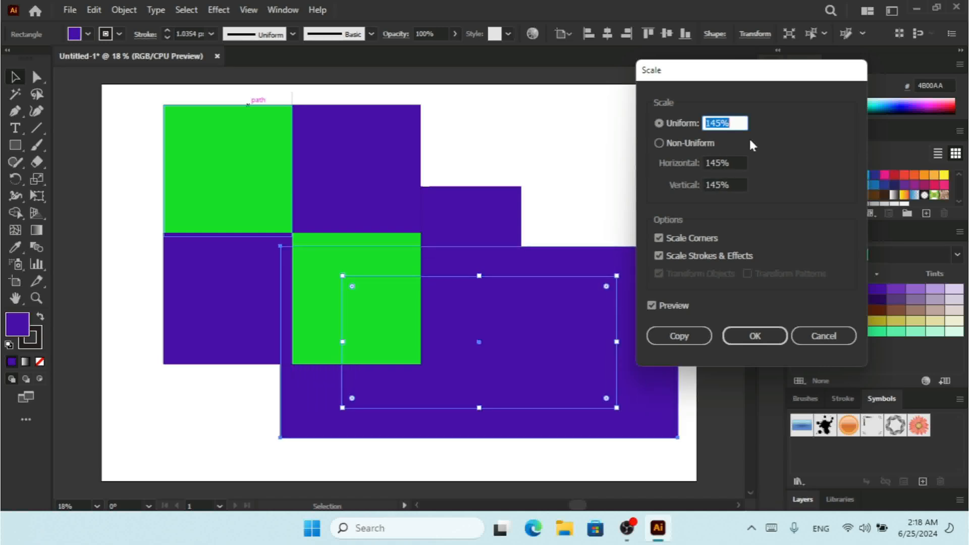
# Step: Switch the scaling to Non-Uniform and widen the previewed purple rectangle by raising the horizontal scale gradually to 182%
pyautogui.click(662, 142)
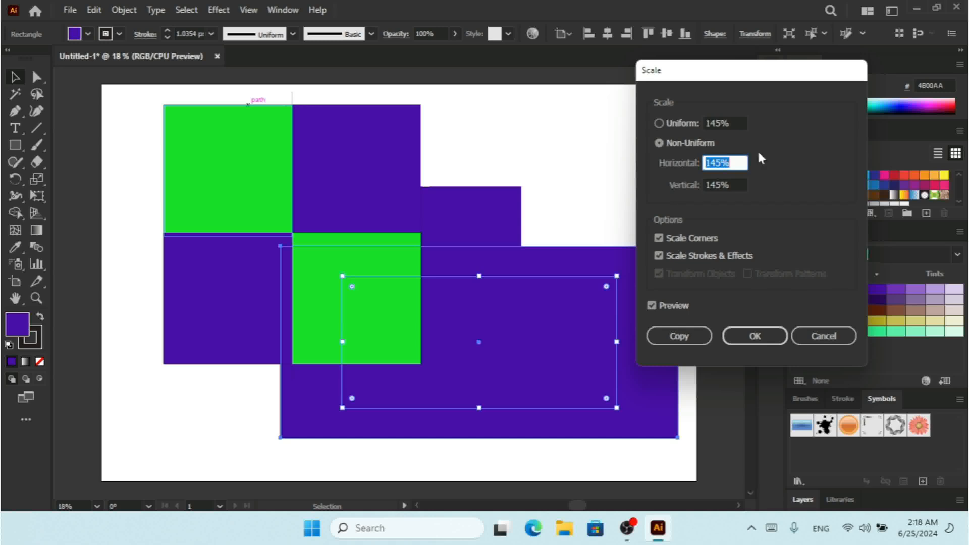
pyautogui.press('Up')
pyautogui.press('Up')
pyautogui.press('Up')
pyautogui.press('Up')
pyautogui.press('Up')
pyautogui.press('Up')
pyautogui.press('Up')
pyautogui.press('Up')
pyautogui.press('Up')
pyautogui.press('Up')
pyautogui.press('Up')
pyautogui.press('Up')
pyautogui.press('Up')
pyautogui.press('Up')
pyautogui.press('Up')
pyautogui.press('Up')
pyautogui.press('Up')
pyautogui.press('Up')
pyautogui.press('Up')
pyautogui.press('Up')
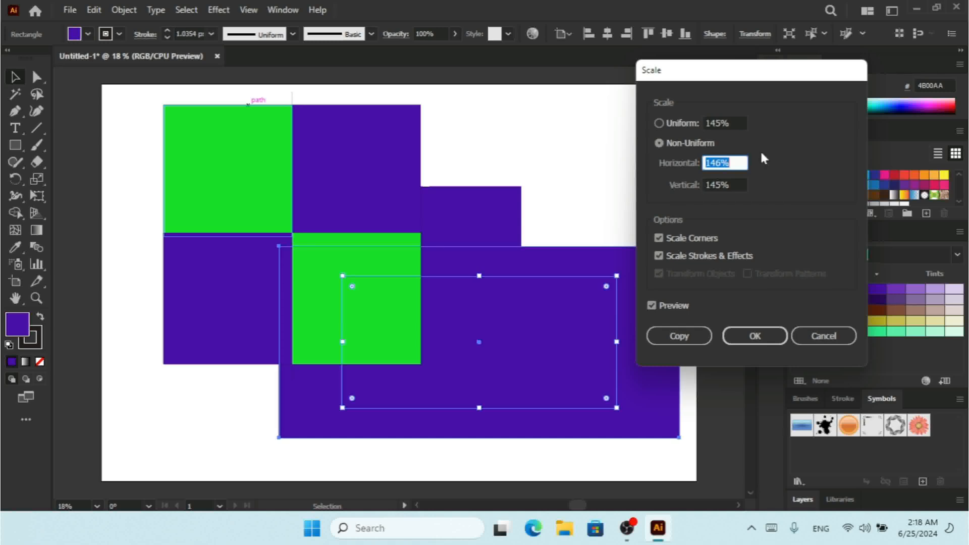
pyautogui.press('Up')
pyautogui.press('Up')
pyautogui.press('Up')
pyautogui.press('Up')
pyautogui.press('Up')
pyautogui.press('Up')
pyautogui.press('Up')
pyautogui.press('Up')
pyautogui.press('Up')
pyautogui.press('Up')
pyautogui.press('Up')
pyautogui.press('Up')
pyautogui.press('Up')
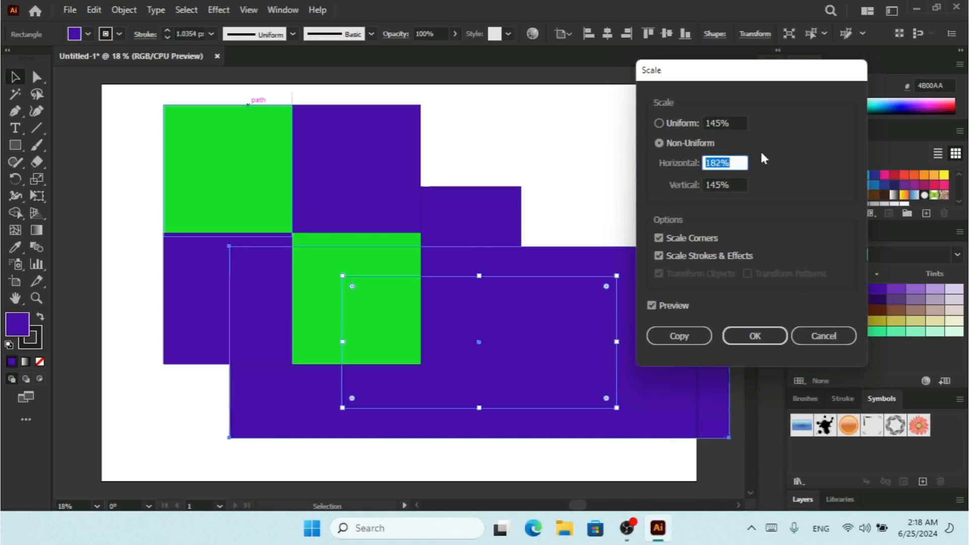
# Step: Narrow the previewed purple rectangle by lowering the horizontal scale gradually to 143%
pyautogui.press('Down')
pyautogui.press('Down')
pyautogui.press('Down')
pyautogui.press('Down')
pyautogui.press('Down')
pyautogui.press('Down')
pyautogui.press('Down')
pyautogui.press('Down')
pyautogui.press('Down')
pyautogui.press('Down')
pyautogui.press('Down')
pyautogui.press('Down')
pyautogui.press('Down')
pyautogui.press('Down')
pyautogui.press('Down')
pyautogui.press('Down')
pyautogui.press('Down')
pyautogui.press('Down')
pyautogui.press('Down')
pyautogui.press('Down')
pyautogui.press('Down')
pyautogui.press('Down')
pyautogui.press('Down')
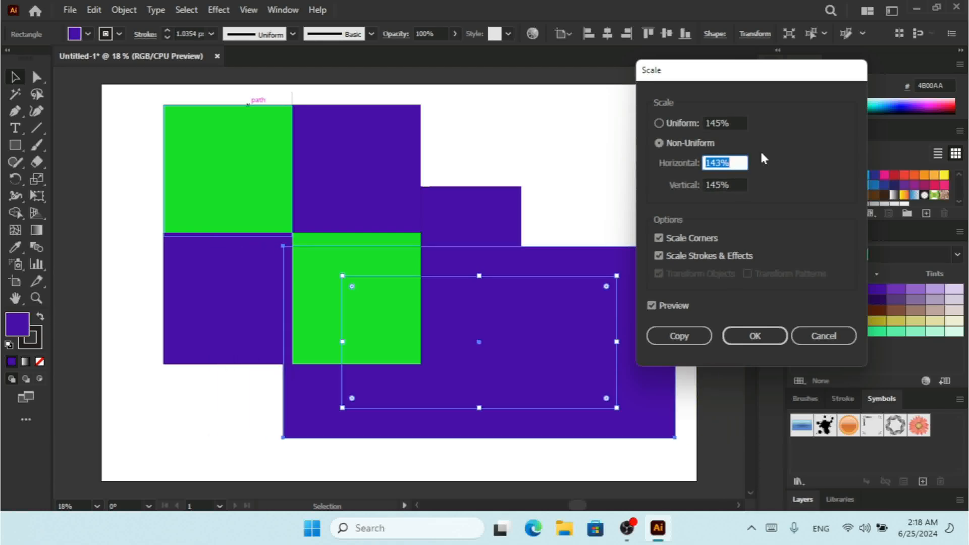
# Step: Make the previewed purple rectangle taller by raising the vertical scale gradually to 180%
pyautogui.click(738, 184)
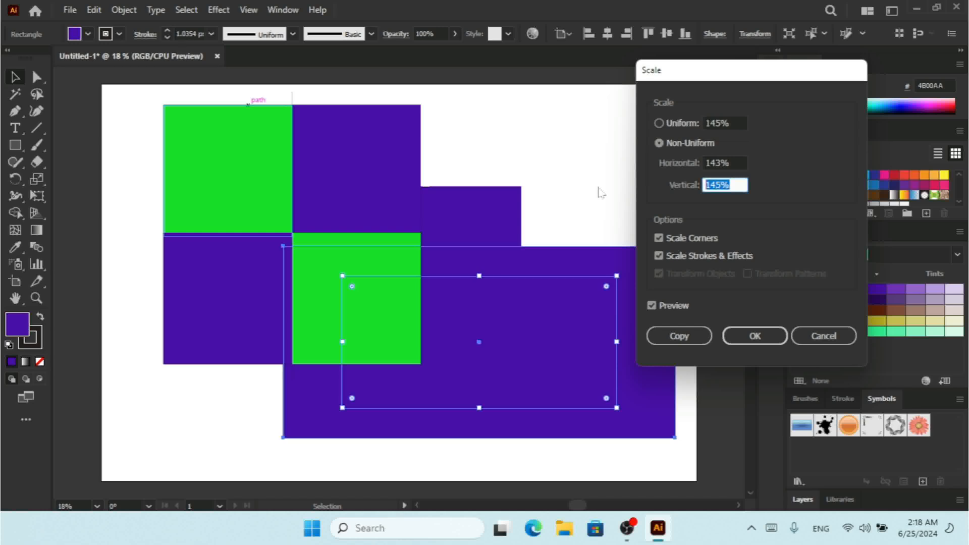
pyautogui.press('Up')
pyautogui.press('Up')
pyautogui.press('Up')
pyautogui.press('Up')
pyautogui.press('Up')
pyautogui.press('Up')
pyautogui.press('Up')
pyautogui.press('Up')
pyautogui.press('Up')
pyautogui.press('Up')
pyautogui.press('Up')
pyautogui.press('Up')
pyautogui.press('Up')
pyautogui.press('Up')
pyautogui.press('Up')
pyautogui.press('Up')
pyautogui.press('Up')
pyautogui.press('Up')
pyautogui.press('Up')
pyautogui.press('Up')
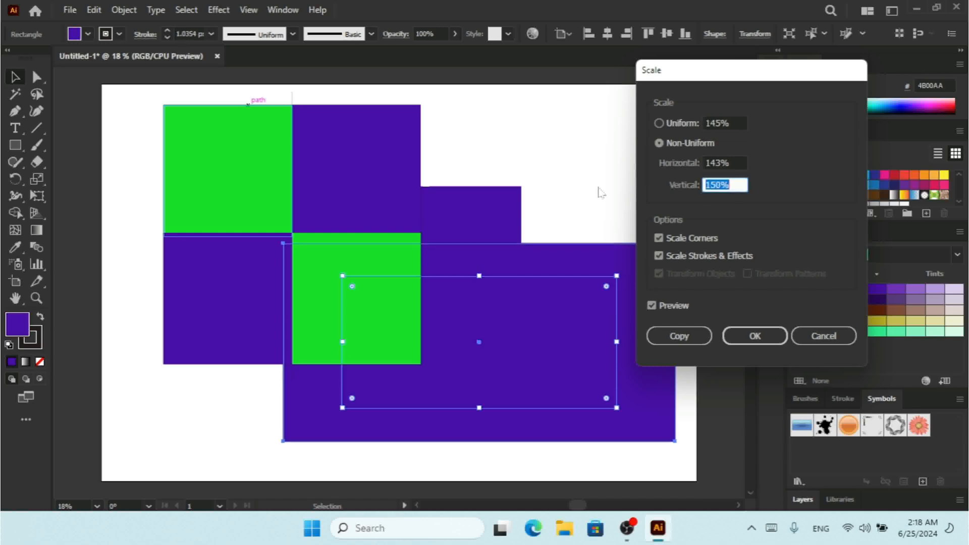
pyautogui.press('Up')
pyautogui.press('Up')
pyautogui.press('Up')
pyautogui.press('Up')
pyautogui.press('Up')
pyautogui.press('Up')
pyautogui.press('Up')
pyautogui.press('Up')
pyautogui.press('Up')
pyautogui.press('Up')
pyautogui.press('Up')
pyautogui.press('Up')
pyautogui.press('Up')
pyautogui.press('Up')
pyautogui.press('Up')
pyautogui.press('Up')
pyautogui.press('Up')
pyautogui.press('Up')
pyautogui.press('Up')
pyautogui.press('Up')
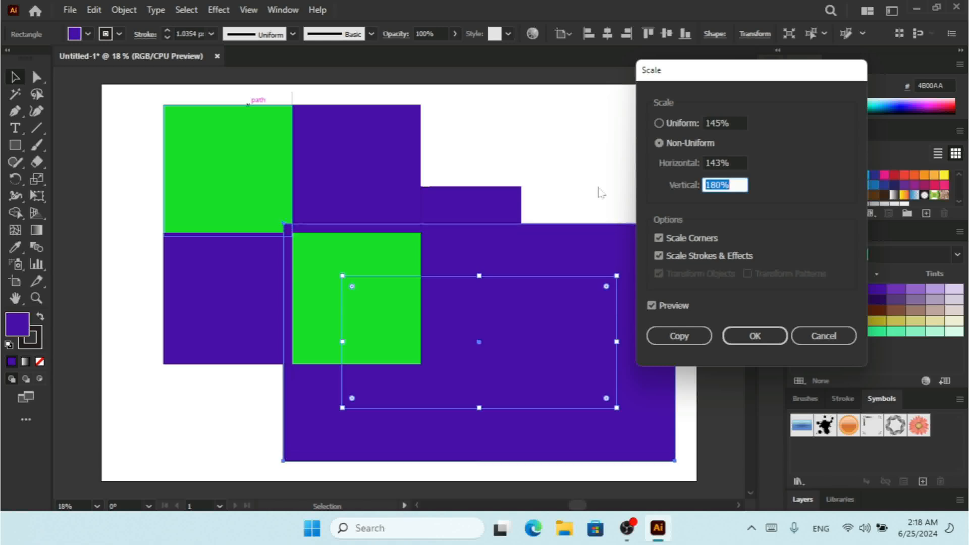
# Step: Reduce the previewed purple rectangle's height by lowering the vertical scale gradually to 164%
pyautogui.press('Down')
pyautogui.press('Down')
pyautogui.press('Down')
pyautogui.press('Down')
pyautogui.press('Down')
pyautogui.press('Down')
pyautogui.press('Down')
pyautogui.press('Down')
pyautogui.press('Down')
pyautogui.press('Down')
pyautogui.press('Down')
pyautogui.press('Down')
pyautogui.press('Down')
pyautogui.press('Down')
pyautogui.press('Down')
pyautogui.press('Down')
pyautogui.press('Down')
pyautogui.press('Down')
pyautogui.press('Down')
pyautogui.press('Down')
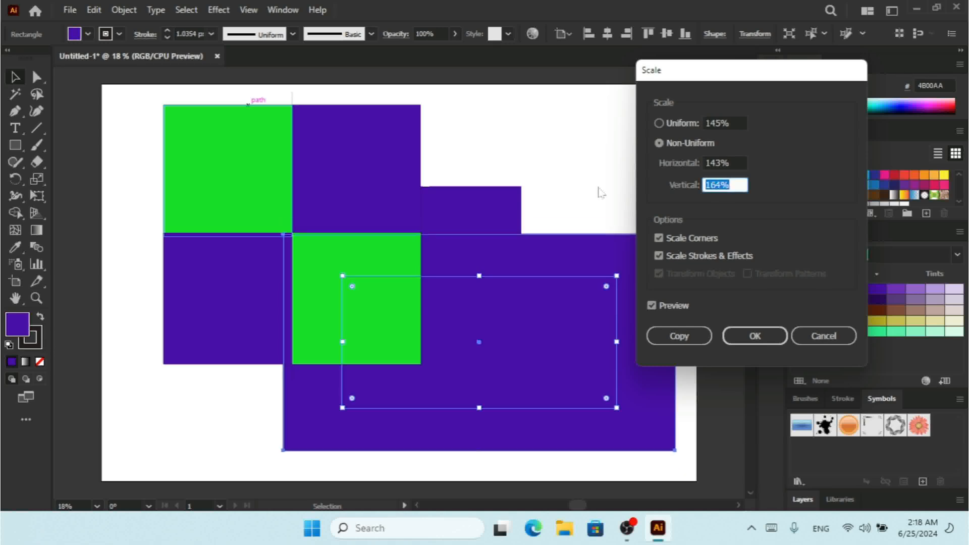
# Step: Flatten the previewed purple rectangle by lowering the vertical scale gradually to 126%
pyautogui.press('Down')
pyautogui.press('Down')
pyautogui.press('Down')
pyautogui.press('Down')
pyautogui.press('Down')
pyautogui.press('Down')
pyautogui.press('Down')
pyautogui.press('Down')
pyautogui.press('Down')
pyautogui.press('Down')
pyautogui.press('Down')
pyautogui.press('Down')
pyautogui.press('Down')
pyautogui.press('Down')
pyautogui.press('Down')
pyautogui.press('Down')
pyautogui.press('Down')
pyautogui.press('Down')
pyautogui.press('Down')
pyautogui.press('Down')
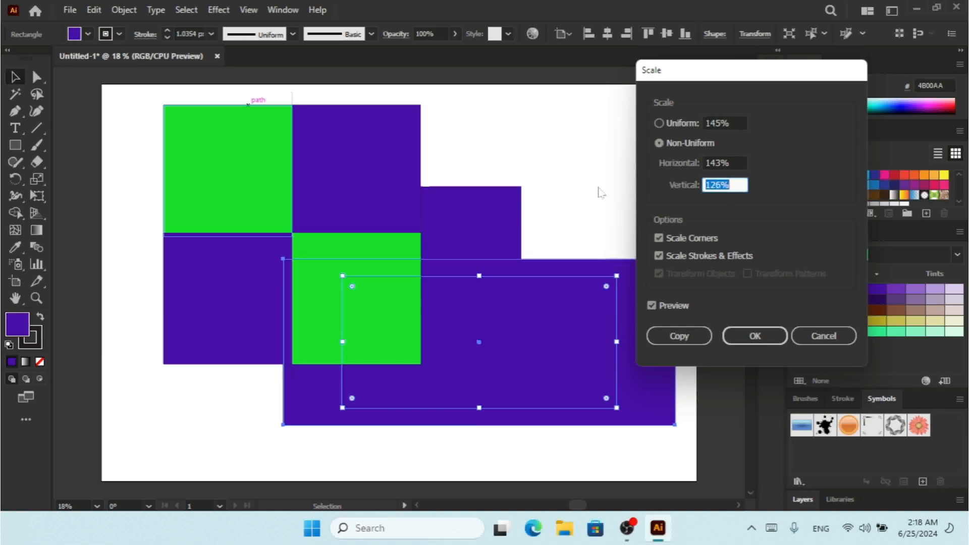
# Step: Make the previewed purple rectangle taller again by raising the vertical scale gradually to 192%
pyautogui.press('Up')
pyautogui.press('Up')
pyautogui.press('Up')
pyautogui.press('Up')
pyautogui.press('Up')
pyautogui.press('Up')
pyautogui.press('Up')
pyautogui.press('Up')
pyautogui.press('Up')
pyautogui.press('Up')
pyautogui.press('Up')
pyautogui.press('Up')
pyautogui.press('Up')
pyautogui.press('Up')
pyautogui.press('Up')
pyautogui.press('Up')
pyautogui.press('Up')
pyautogui.press('Up')
pyautogui.press('Up')
pyautogui.press('Up')
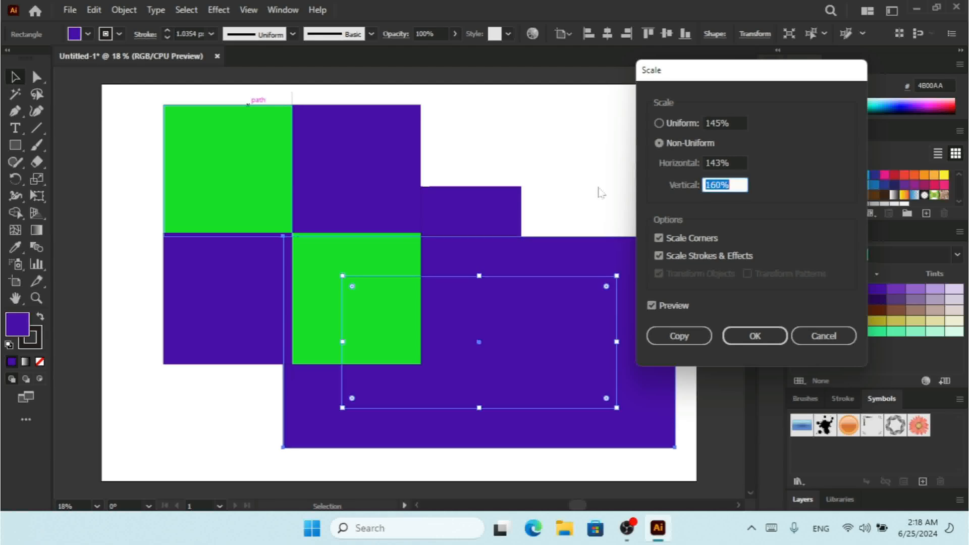
pyautogui.press('Down')
pyautogui.press('Down')
pyautogui.press('Down')
pyautogui.press('Down')
pyautogui.press('Down')
pyautogui.press('Down')
pyautogui.press('Down')
pyautogui.press('Down')
pyautogui.press('Down')
pyautogui.press('Down')
pyautogui.press('Down')
pyautogui.press('Down')
pyautogui.press('Down')
pyautogui.press('Down')
pyautogui.press('Down')
pyautogui.press('Down')
pyautogui.press('Down')
pyautogui.press('Down')
pyautogui.press('Down')
pyautogui.press('Down')
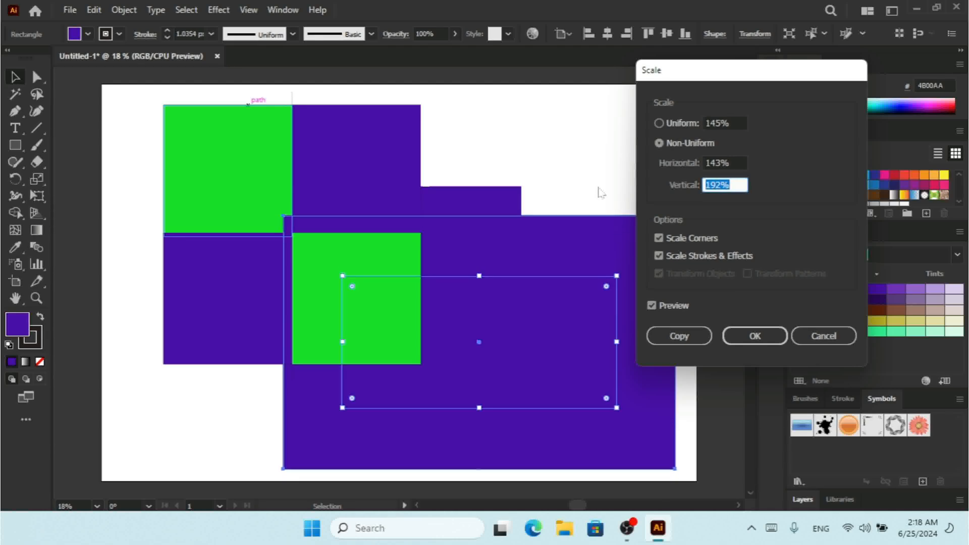
# Step: Reduce the previewed purple rectangle's height by lowering the vertical scale gradually to 89%
pyautogui.press('Down')
pyautogui.press('Down')
pyautogui.press('Down')
pyautogui.press('Down')
pyautogui.press('Down')
pyautogui.press('Down')
pyautogui.press('Down')
pyautogui.press('Down')
pyautogui.press('Down')
pyautogui.press('Down')
pyautogui.press('Down')
pyautogui.press('Down')
pyautogui.press('Down')
pyautogui.press('Down')
pyautogui.press('Down')
pyautogui.press('Down')
pyautogui.press('Down')
pyautogui.press('Down')
pyautogui.press('Down')
pyautogui.press('Down')
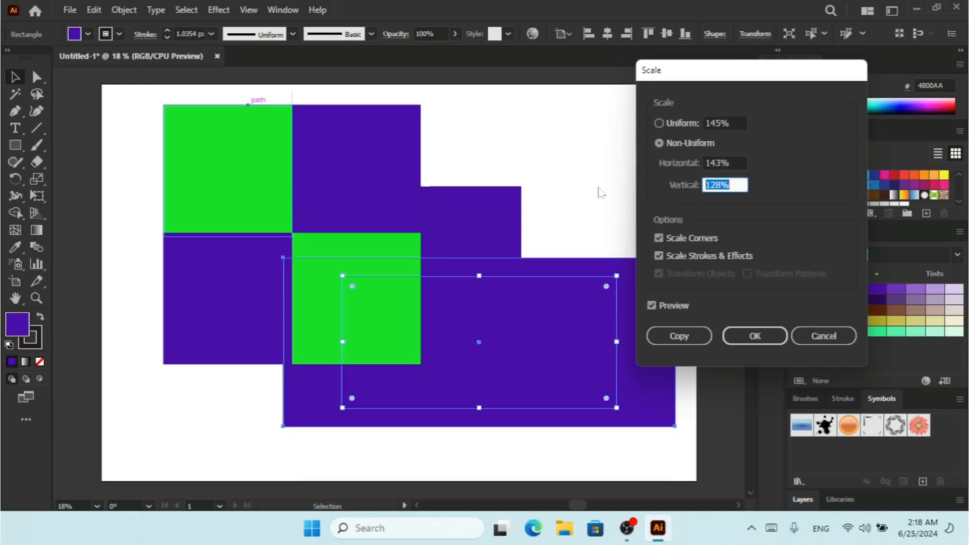
pyautogui.press('Up')
pyautogui.press('Up')
pyautogui.press('Up')
pyautogui.press('Up')
pyautogui.press('Up')
pyautogui.press('Up')
pyautogui.press('Up')
pyautogui.press('Up')
pyautogui.press('Up')
pyautogui.press('Up')
pyautogui.press('Up')
pyautogui.press('Up')
pyautogui.press('Up')
pyautogui.press('Up')
pyautogui.press('Up')
pyautogui.press('Up')
pyautogui.press('Up')
pyautogui.press('Up')
pyautogui.press('Up')
pyautogui.press('Up')
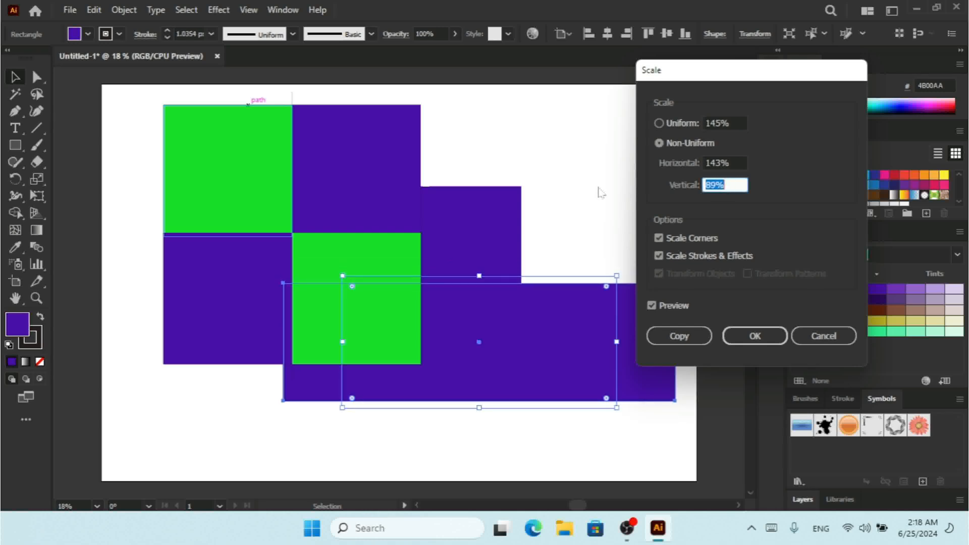
# Step: Raise the vertical scale gradually to 169% in the preview, then cancel the scaling
pyautogui.press('Up')
pyautogui.press('Up')
pyautogui.press('Up')
pyautogui.press('Up')
pyautogui.press('Up')
pyautogui.press('Up')
pyautogui.press('Up')
pyautogui.press('Up')
pyautogui.press('Up')
pyautogui.press('Up')
pyautogui.press('Up')
pyautogui.press('Up')
pyautogui.press('Up')
pyautogui.press('Up')
pyautogui.press('Up')
pyautogui.press('Up')
pyautogui.press('Up')
pyautogui.press('Up')
pyautogui.press('Up')
pyautogui.press('Up')
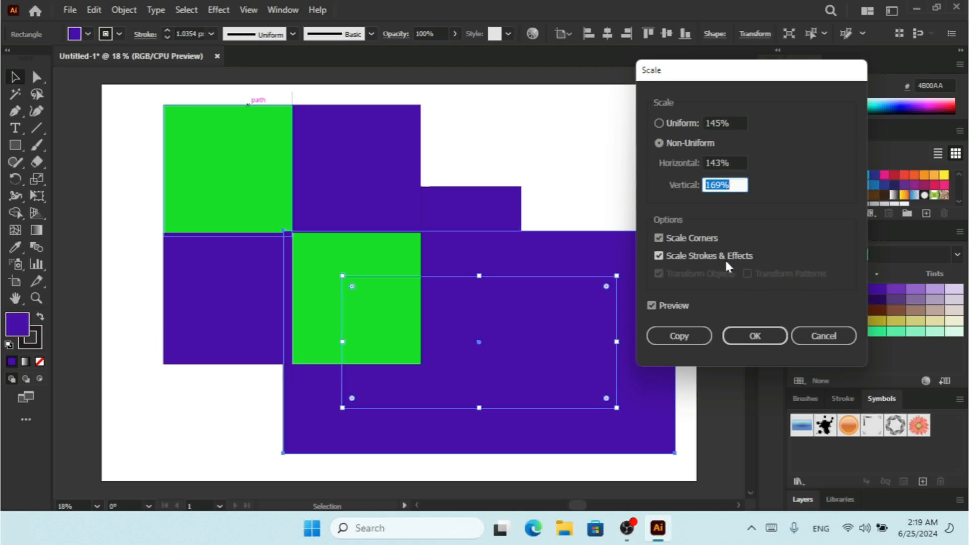
pyautogui.click(824, 336)
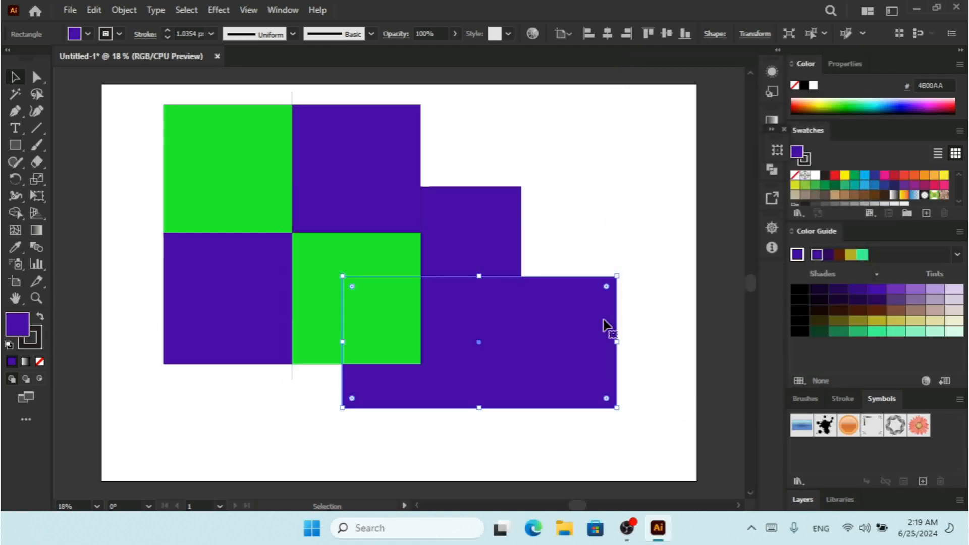
# Step: Delete the green and purple squares of the checkered block, leaving the two overlapping purple rectangles
pyautogui.moveTo(600, 162); pyautogui.dragTo(123, 440)
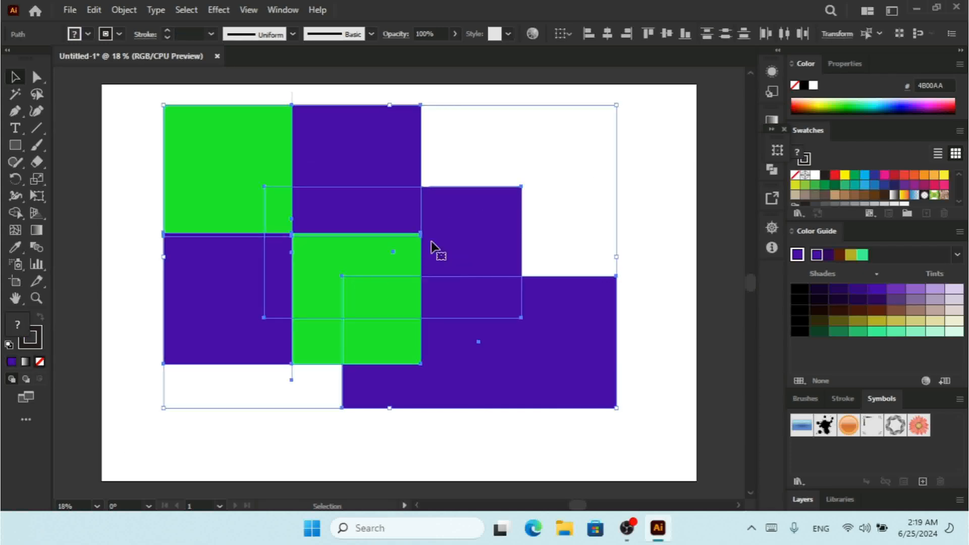
pyautogui.click(489, 114)
pyautogui.moveTo(459, 100); pyautogui.dragTo(188, 169)
pyautogui.press('Delete')
pyautogui.click(199, 283)
pyautogui.press('Delete')
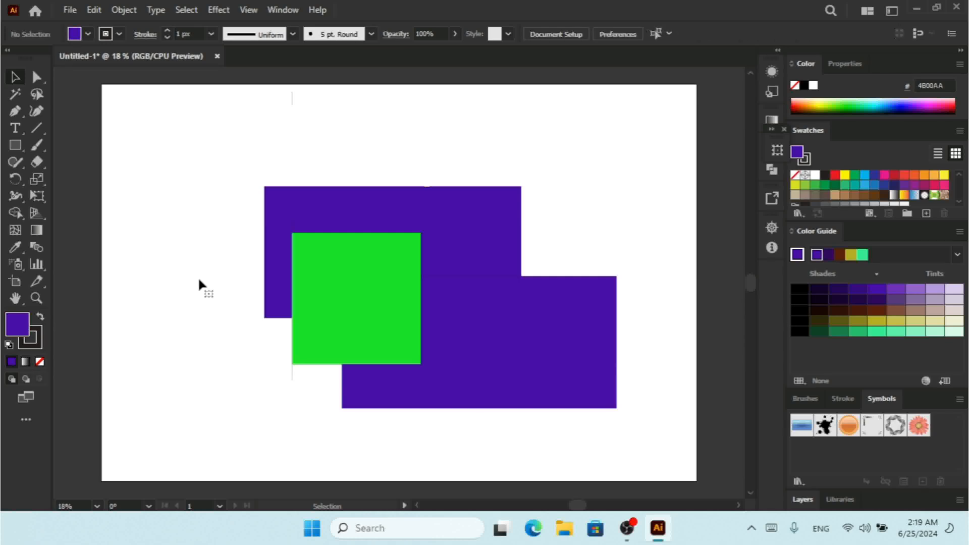
pyautogui.click(299, 327)
pyautogui.press('Delete')
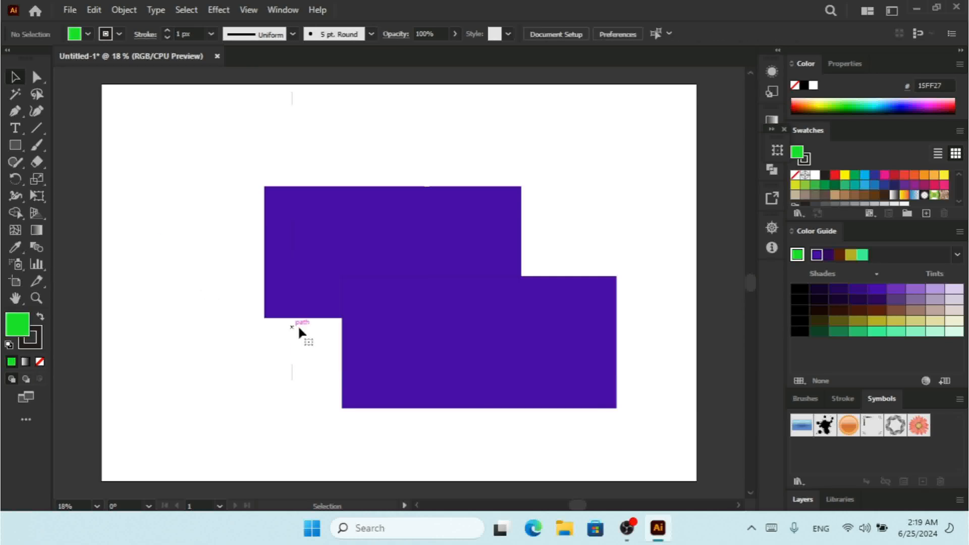
# Step: Delete the stray line below the squares and the larger purple rectangle at the lower right of the artboard
pyautogui.moveTo(229, 335); pyautogui.dragTo(392, 431)
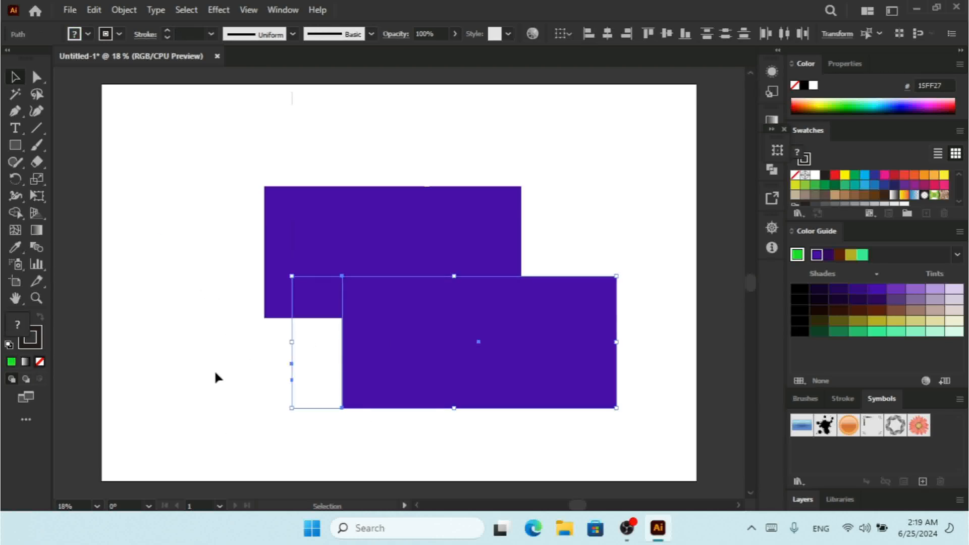
pyautogui.moveTo(173, 341); pyautogui.dragTo(330, 422)
pyautogui.press('Delete')
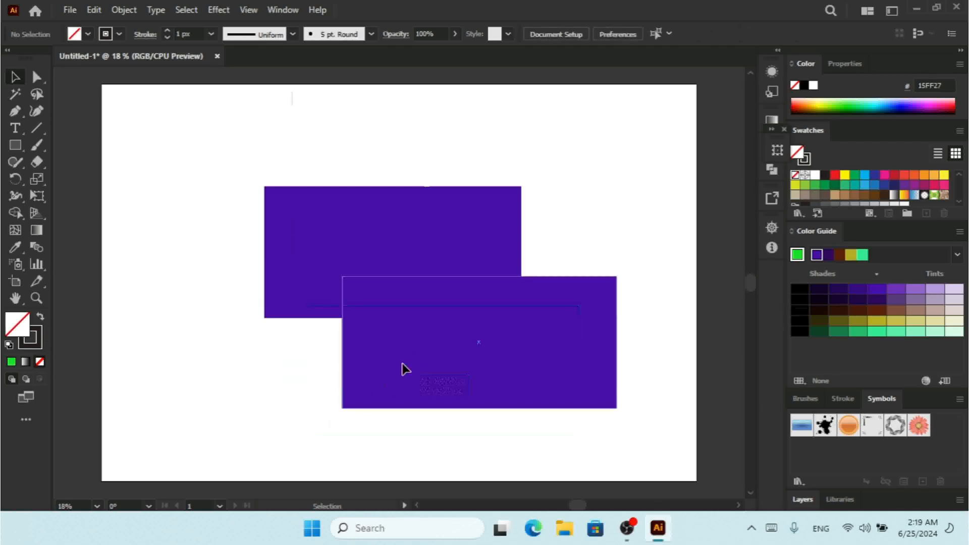
pyautogui.moveTo(400, 368); pyautogui.dragTo(325, 407)
pyautogui.press('Delete')
# Step: Move the remaining purple rectangle to the artboard's centre and delete the stray line near the artboard's upper edge
pyautogui.moveTo(371, 263); pyautogui.dragTo(381, 288)
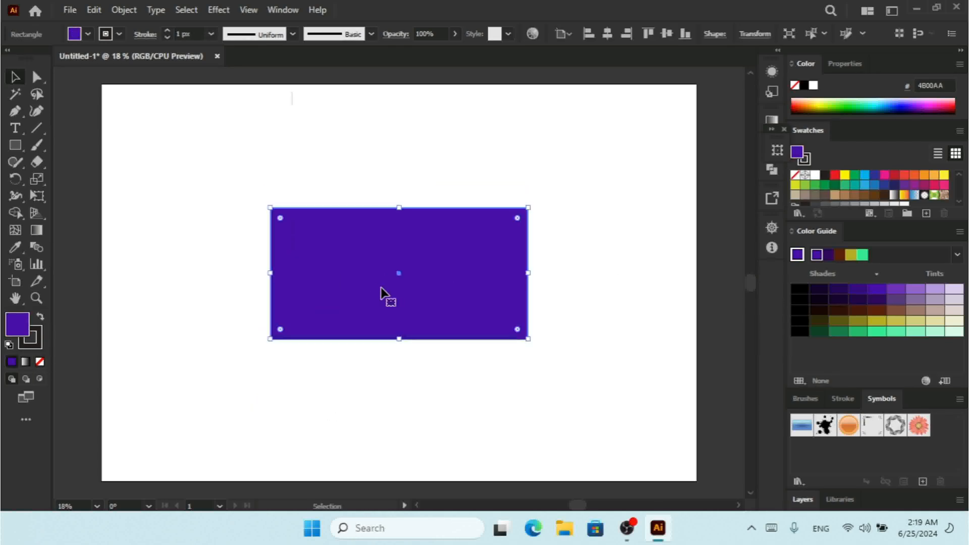
pyautogui.moveTo(312, 75); pyautogui.dragTo(177, 136)
pyautogui.press('Delete')
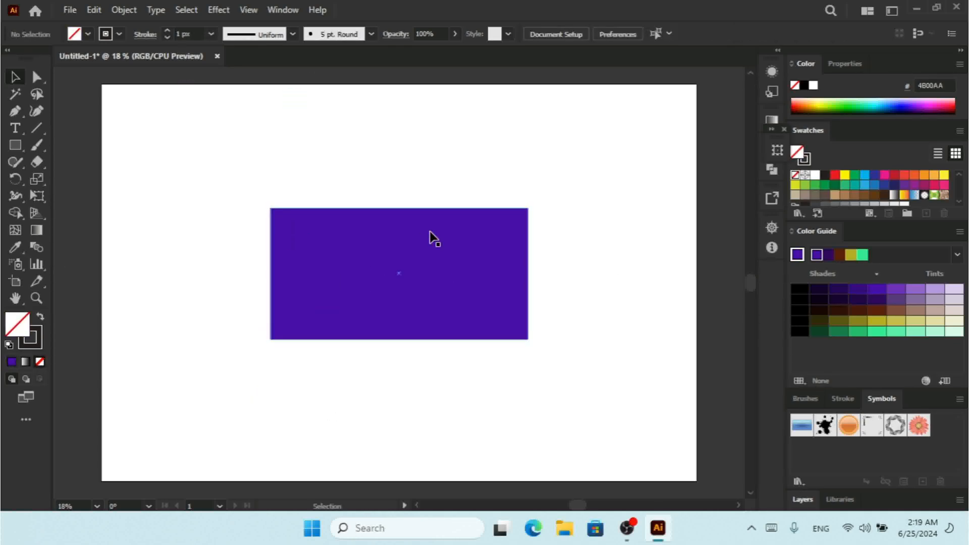
# Step: Increase the purple rectangle's stroke weight to 61 px
pyautogui.click(448, 249)
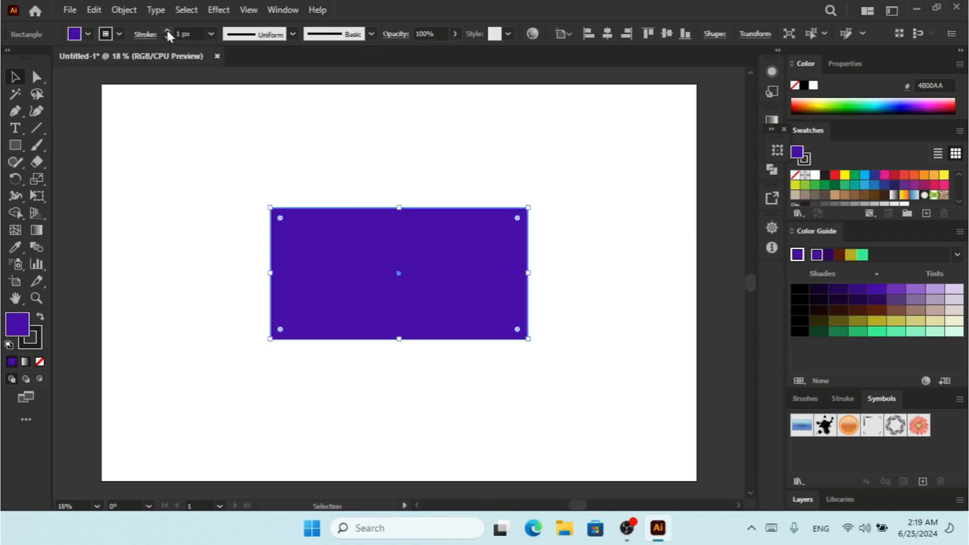
pyautogui.moveTo(167, 31); pyautogui.dragTo(168, 32)
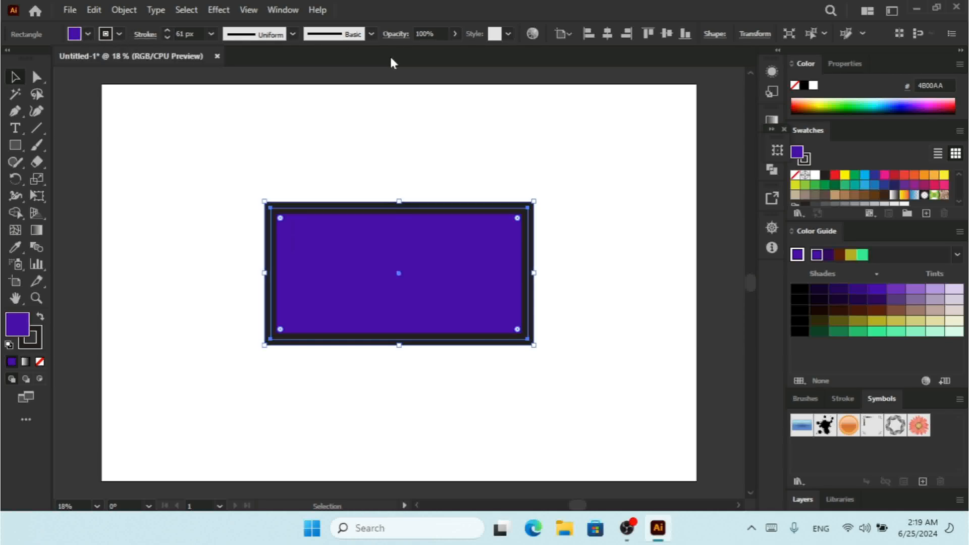
# Step: Start the Scale command on the purple rectangle and disable Scale Strokes & Effects
pyautogui.click(124, 9)
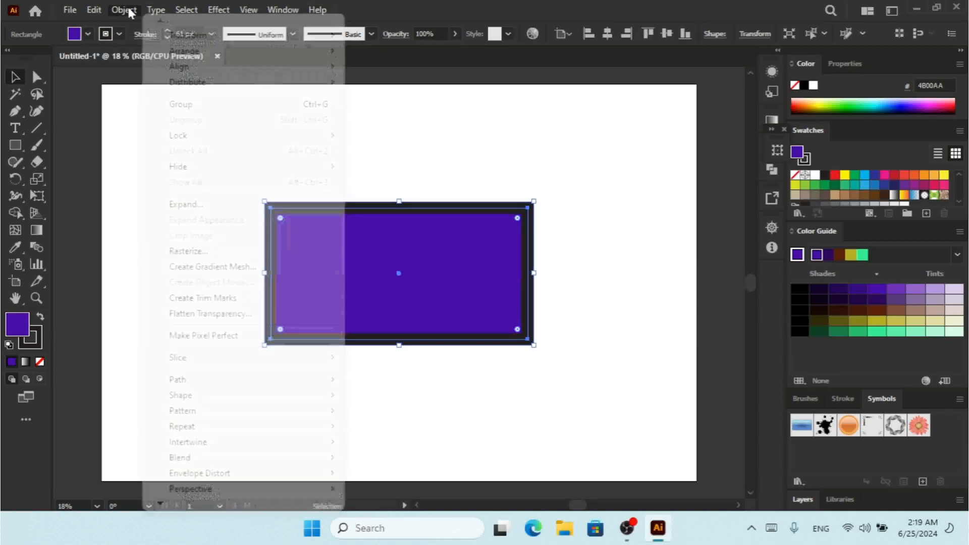
pyautogui.moveTo(202, 40)
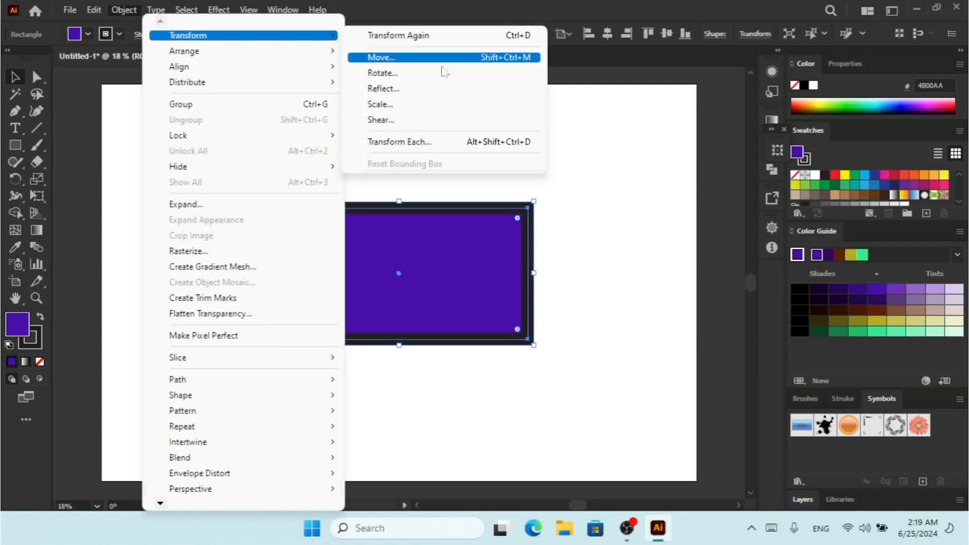
pyautogui.click(416, 107)
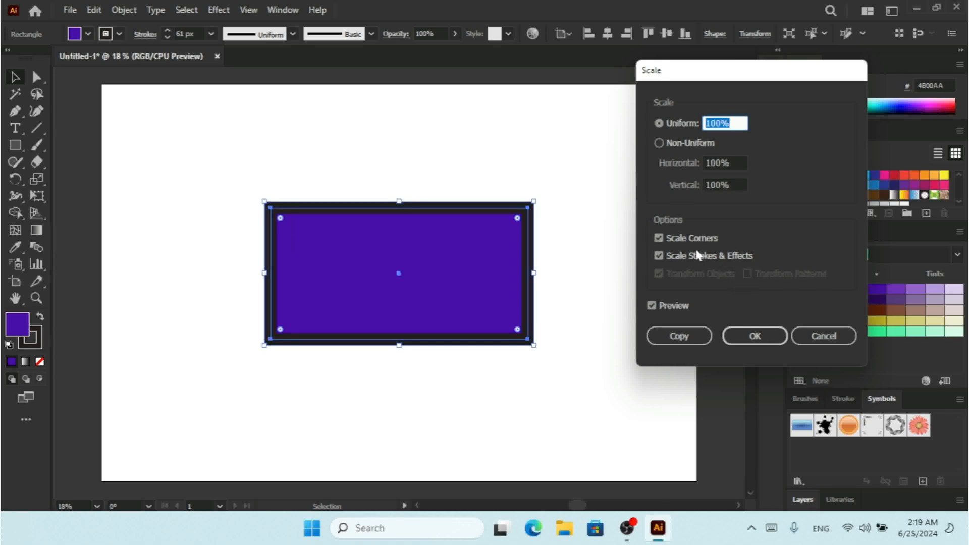
pyautogui.click(670, 257)
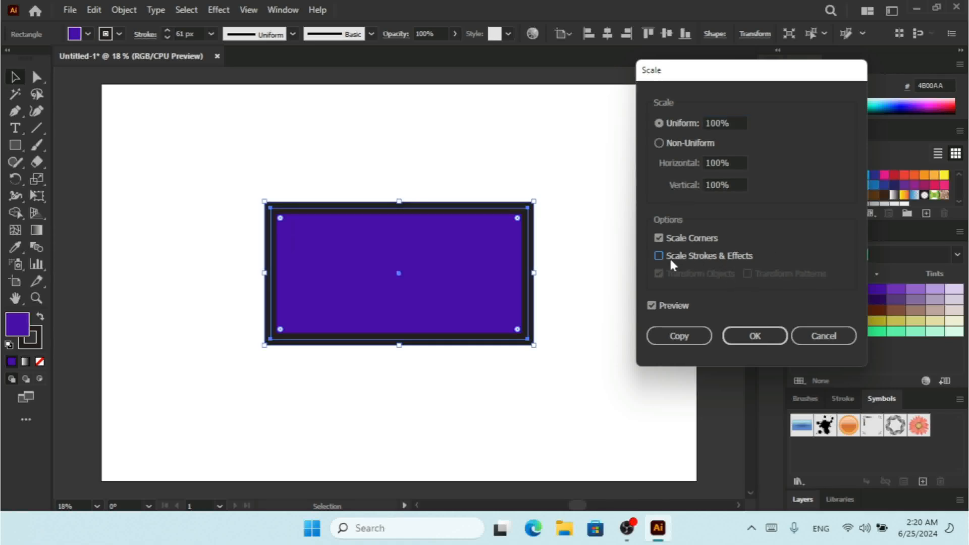
# Step: Preview non-uniform scaling of the rectangle, raising the horizontal scale to about 142% and then reducing it to 125%
pyautogui.click(740, 163)
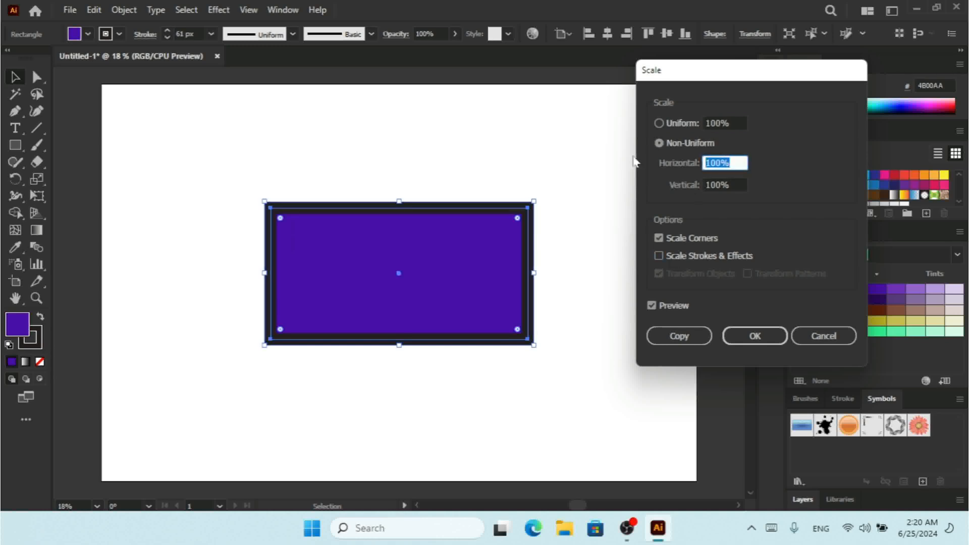
pyautogui.press('Up')
pyautogui.press('Up')
pyautogui.press('Up')
pyautogui.press('Up')
pyautogui.press('Up')
pyautogui.press('Up')
pyautogui.press('Up')
pyautogui.press('Up')
pyautogui.press('Up')
pyautogui.press('Up')
pyautogui.press('Up')
pyautogui.press('Up')
pyautogui.press('Up')
pyautogui.press('Up')
pyautogui.press('Up')
pyautogui.press('Up')
pyautogui.press('Up')
pyautogui.press('Up')
pyautogui.press('Up')
pyautogui.press('Up')
pyautogui.press('Down')
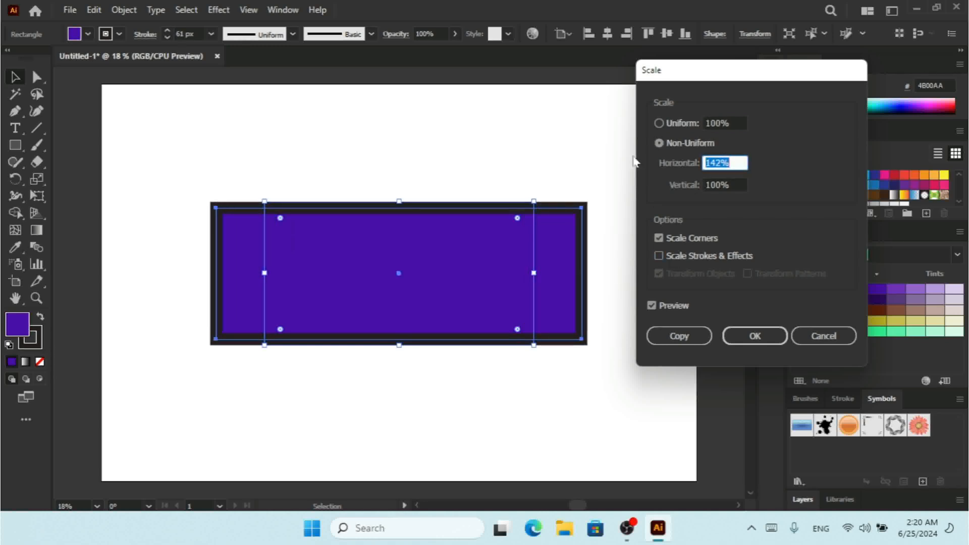
pyautogui.press('Down')
pyautogui.press('Down')
pyautogui.press('Down')
pyautogui.press('Down')
pyautogui.press('Down')
pyautogui.press('Down')
pyautogui.press('Down')
pyautogui.press('Down')
pyautogui.press('Down')
pyautogui.press('Down')
pyautogui.press('Down')
pyautogui.press('Down')
pyautogui.press('Down')
pyautogui.press('Down')
pyautogui.press('Down')
pyautogui.press('Down')
pyautogui.press('Down')
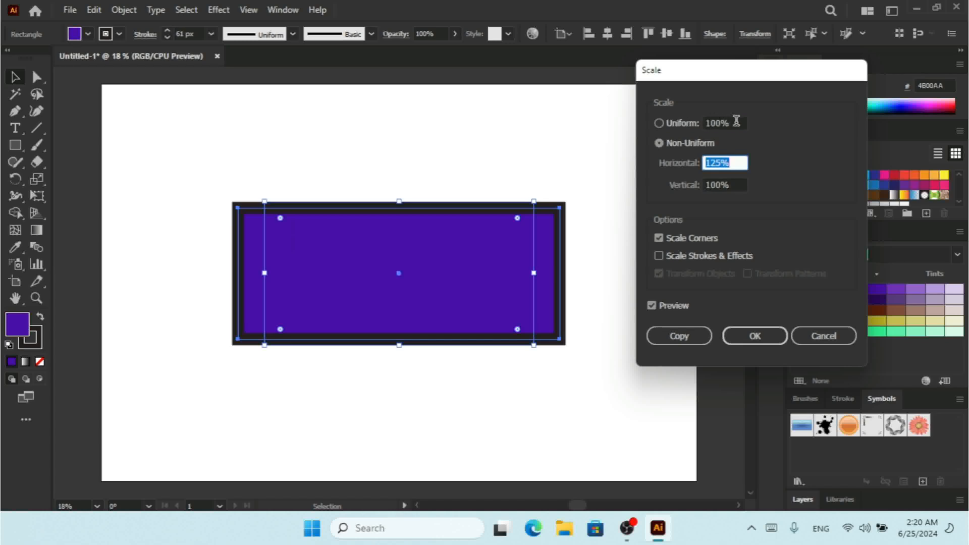
# Step: Preview uniform scaling with unscaled strokes, raising the percentage to about 165% and bringing it down to 128%
pyautogui.click(737, 121)
pyautogui.press('Up')
pyautogui.press('Up')
pyautogui.press('Up')
pyautogui.press('Up')
pyautogui.press('Up')
pyautogui.press('Up')
pyautogui.press('Up')
pyautogui.press('Up')
pyautogui.press('Up')
pyautogui.press('Up')
pyautogui.press('Up')
pyautogui.press('Up')
pyautogui.press('Up')
pyautogui.press('Up')
pyautogui.press('Up')
pyautogui.press('Up')
pyautogui.press('Up')
pyautogui.press('Up')
pyautogui.press('Up')
pyautogui.press('Up')
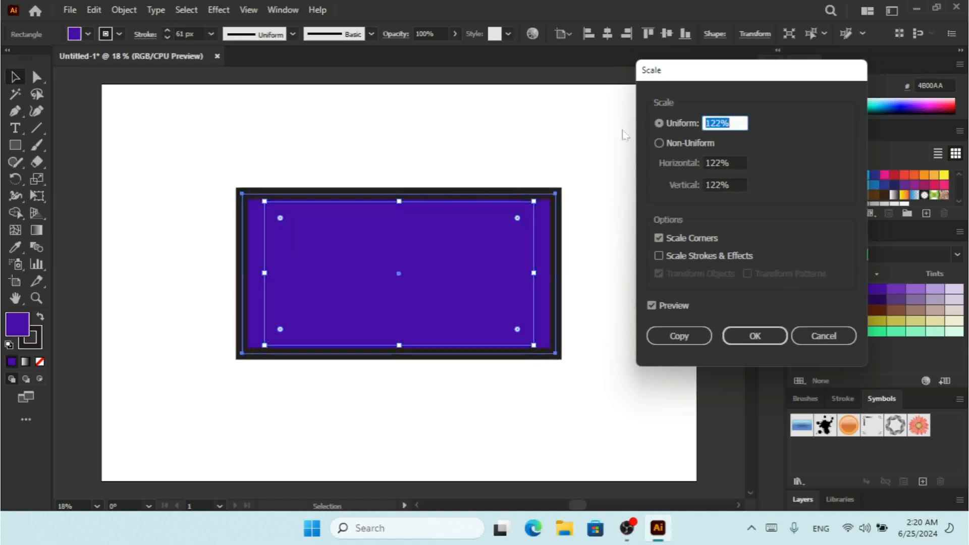
pyautogui.press('Down')
pyautogui.press('Down')
pyautogui.press('Down')
pyautogui.press('Down')
pyautogui.press('Down')
pyautogui.press('Down')
pyautogui.press('Down')
pyautogui.press('Down')
pyautogui.press('Down')
pyautogui.press('Down')
pyautogui.press('Down')
pyautogui.press('Down')
pyautogui.press('Down')
pyautogui.press('Down')
pyautogui.press('Down')
pyautogui.press('Down')
pyautogui.press('Down')
pyautogui.press('Down')
pyautogui.press('Down')
pyautogui.press('Down')
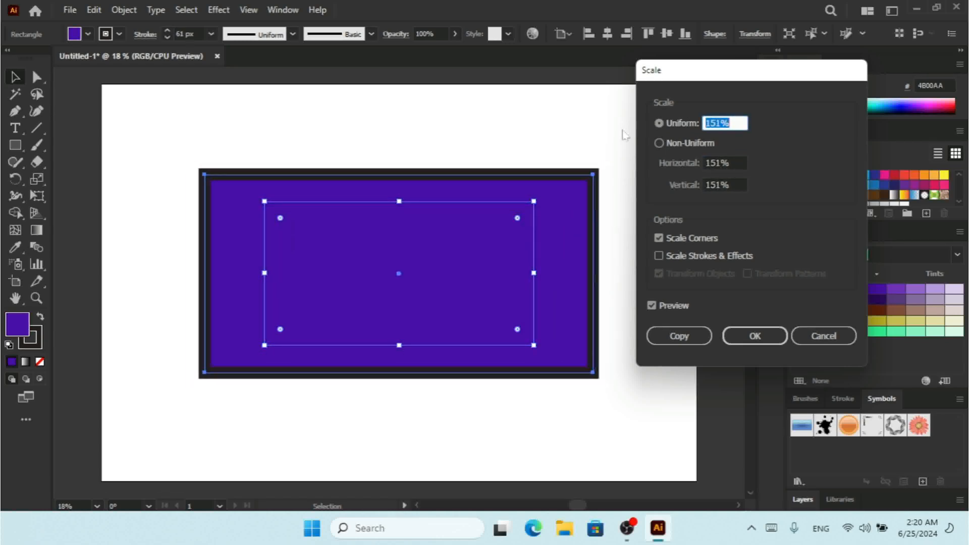
pyautogui.press('Up')
pyautogui.press('Up')
pyautogui.press('Up')
pyautogui.press('Up')
pyautogui.press('Up')
pyautogui.press('Up')
pyautogui.press('Up')
pyautogui.press('Up')
pyautogui.press('Up')
pyautogui.press('Up')
pyautogui.press('Up')
pyautogui.press('Up')
pyautogui.press('Up')
pyautogui.press('Up')
pyautogui.press('Up')
pyautogui.press('Up')
pyautogui.press('Up')
pyautogui.press('Up')
pyautogui.press('Up')
pyautogui.press('Up')
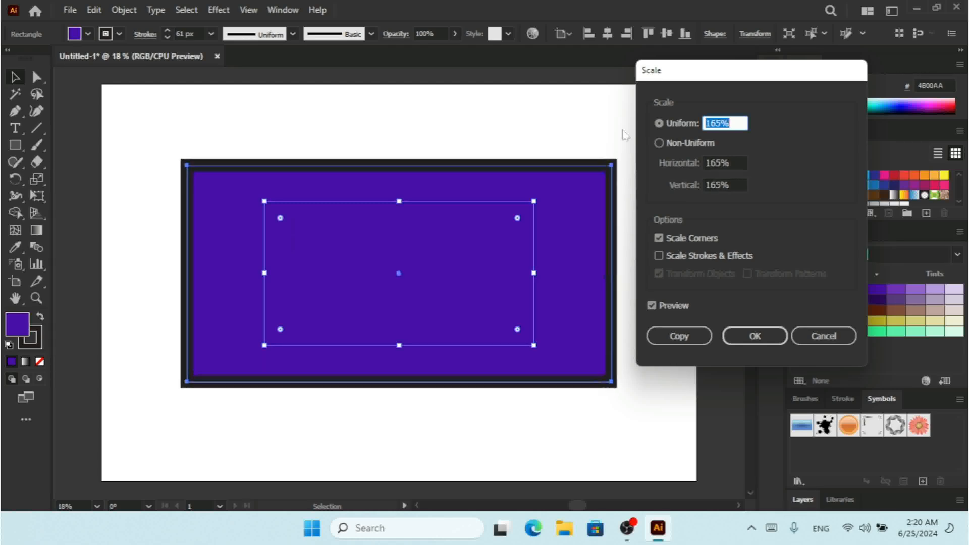
pyautogui.press('Down')
pyautogui.press('Down')
pyautogui.press('Down')
pyautogui.press('Down')
pyautogui.press('Down')
pyautogui.press('Down')
pyautogui.press('Down')
pyautogui.press('Down')
pyautogui.press('Down')
pyautogui.press('Down')
pyautogui.press('Down')
pyautogui.press('Down')
pyautogui.press('Down')
pyautogui.press('Down')
pyautogui.press('Down')
pyautogui.press('Down')
pyautogui.press('Down')
pyautogui.press('Down')
pyautogui.press('Down')
pyautogui.press('Down')
pyautogui.press('Down')
pyautogui.press('Down')
pyautogui.press('Down')
pyautogui.press('Down')
pyautogui.press('Down')
pyautogui.press('Down')
pyautogui.press('Down')
pyautogui.press('Down')
pyautogui.press('Down')
pyautogui.press('Down')
pyautogui.press('Down')
pyautogui.press('Down')
pyautogui.press('Down')
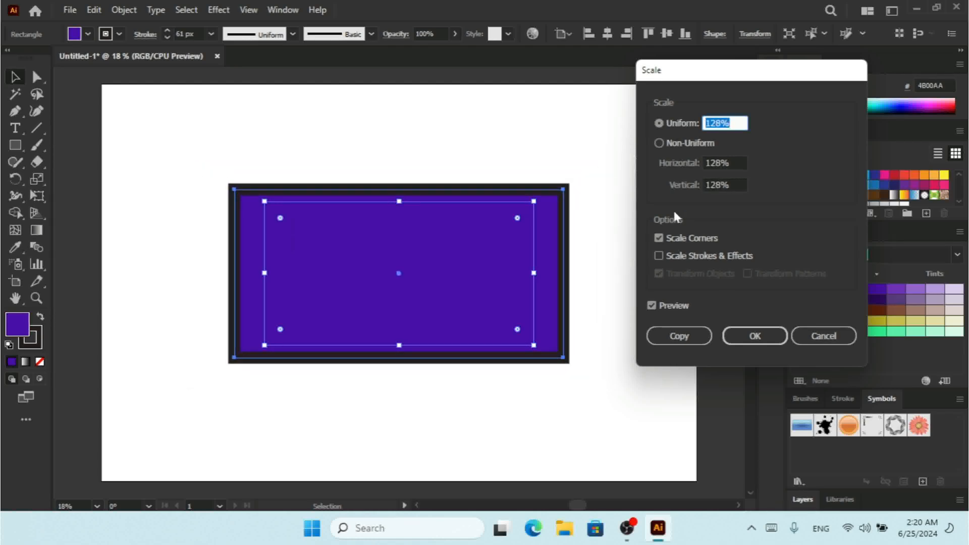
# Step: Enable Scale Strokes & Effects and preview uniform scaling of the rectangle, raising the percentage to 190% and lowering it to 147%
pyautogui.click(683, 255)
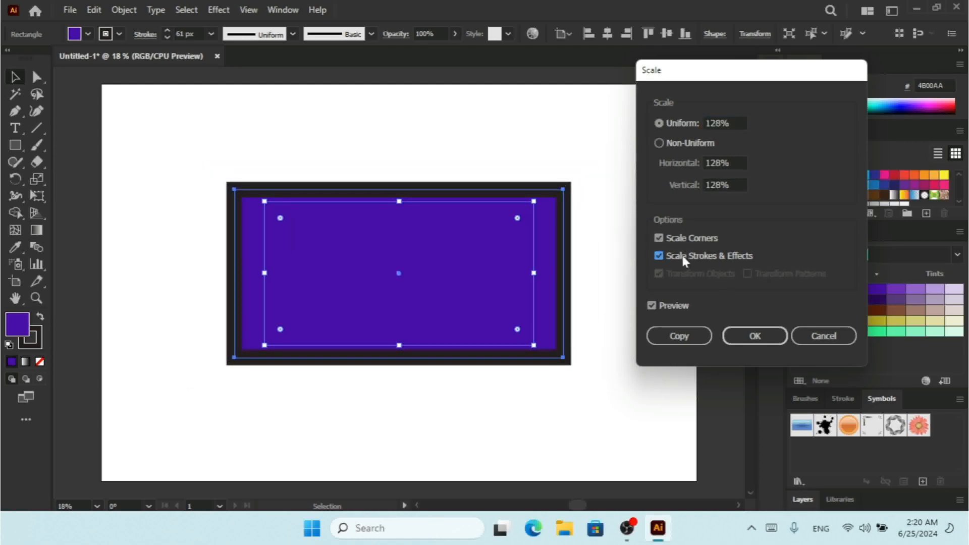
pyautogui.moveTo(737, 123); pyautogui.dragTo(587, 141)
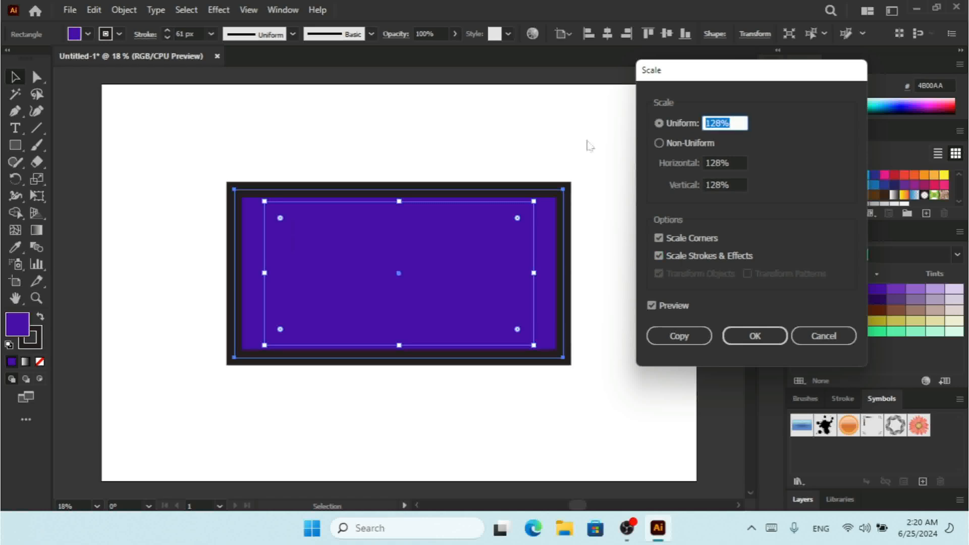
pyautogui.press('Up')
pyautogui.press('Up')
pyautogui.press('Up')
pyautogui.press('Up')
pyautogui.press('Up')
pyautogui.press('Up')
pyautogui.press('Up')
pyautogui.press('Up')
pyautogui.press('Up')
pyautogui.press('Up')
pyautogui.press('Up')
pyautogui.press('Up')
pyautogui.press('Up')
pyautogui.press('Up')
pyautogui.press('Up')
pyautogui.press('Up')
pyautogui.press('Up')
pyautogui.press('Up')
pyautogui.press('Up')
pyautogui.press('Up')
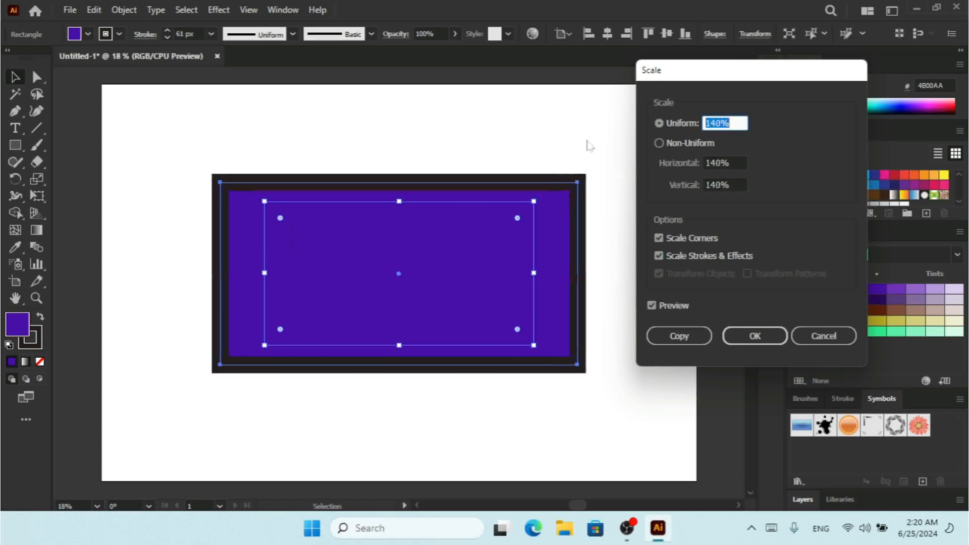
pyautogui.press('Up')
pyautogui.press('Up')
pyautogui.press('Up')
pyautogui.press('Up')
pyautogui.press('Up')
pyautogui.press('Up')
pyautogui.press('Up')
pyautogui.press('Up')
pyautogui.press('Up')
pyautogui.press('Up')
pyautogui.press('Up')
pyautogui.press('Up')
pyautogui.press('Up')
pyautogui.press('Up')
pyautogui.press('Up')
pyautogui.press('Up')
pyautogui.press('Up')
pyautogui.press('Up')
pyautogui.press('Up')
pyautogui.press('Up')
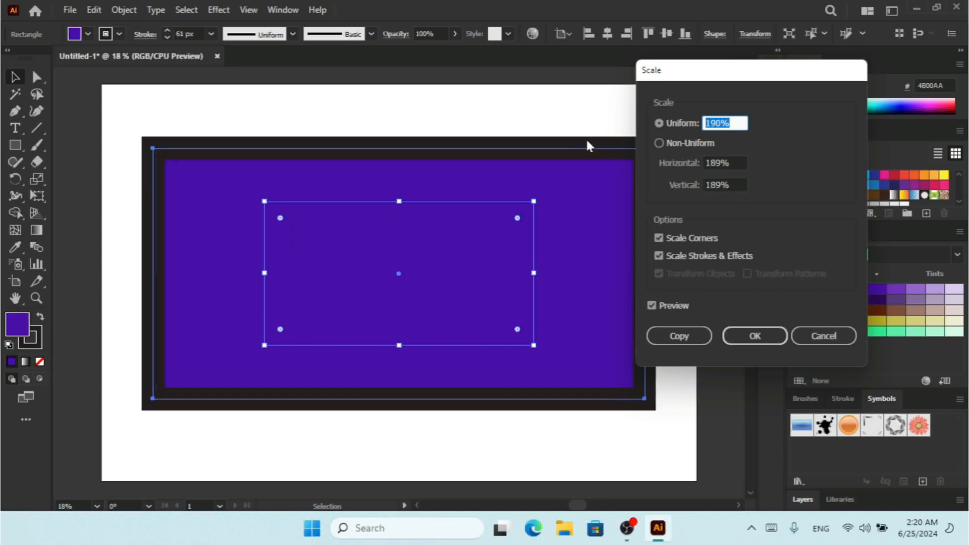
pyautogui.press('Down')
pyautogui.press('Down')
pyautogui.press('Down')
pyautogui.press('Down')
pyautogui.press('Down')
pyautogui.press('Down')
pyautogui.press('Down')
pyautogui.press('Down')
pyautogui.press('Down')
pyautogui.press('Down')
pyautogui.press('Down')
pyautogui.press('Down')
pyautogui.press('Down')
pyautogui.press('Down')
pyautogui.press('Down')
pyautogui.press('Down')
pyautogui.press('Down')
pyautogui.press('Down')
pyautogui.press('Down')
pyautogui.press('Down')
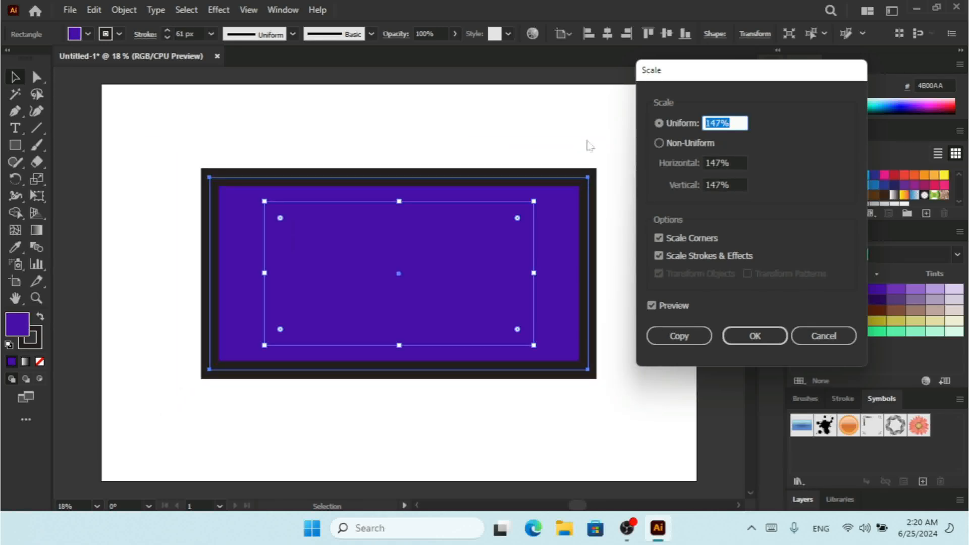
# Step: Preview uniform scaling with scaled strokes at 181% and at 166%, and cancel the scaling
pyautogui.press('Up')
pyautogui.press('Up')
pyautogui.press('Up')
pyautogui.press('Up')
pyautogui.press('Up')
pyautogui.press('Up')
pyautogui.press('Up')
pyautogui.press('Up')
pyautogui.press('Up')
pyautogui.press('Up')
pyautogui.press('Up')
pyautogui.press('Up')
pyautogui.press('Up')
pyautogui.press('Up')
pyautogui.press('Up')
pyautogui.press('Up')
pyautogui.press('Up')
pyautogui.press('Up')
pyautogui.press('Up')
pyautogui.press('Up')
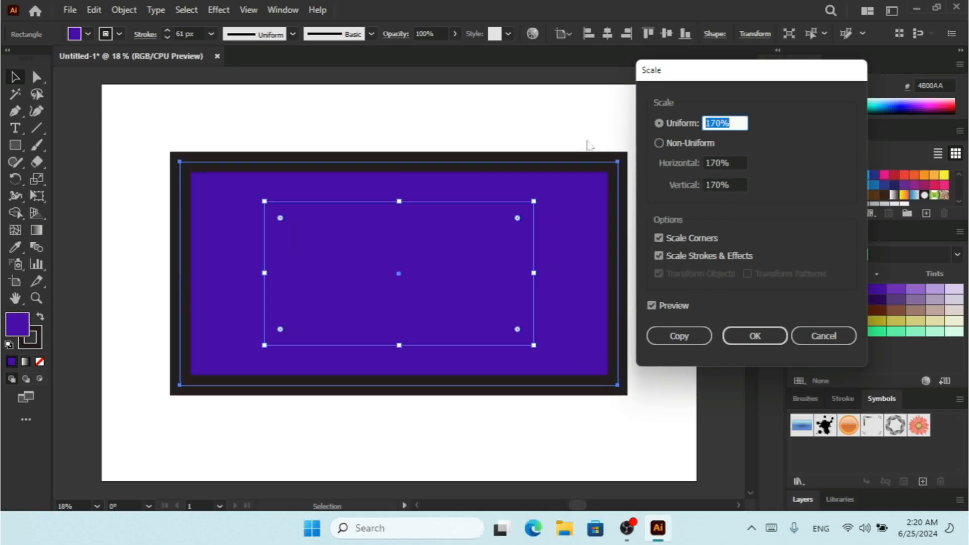
pyautogui.press('Up')
pyautogui.press('Up')
pyautogui.press('Up')
pyautogui.press('Up')
pyautogui.press('Up')
pyautogui.press('Up')
pyautogui.press('Up')
pyautogui.press('Up')
pyautogui.press('Up')
pyautogui.press('Up')
pyautogui.press('Up')
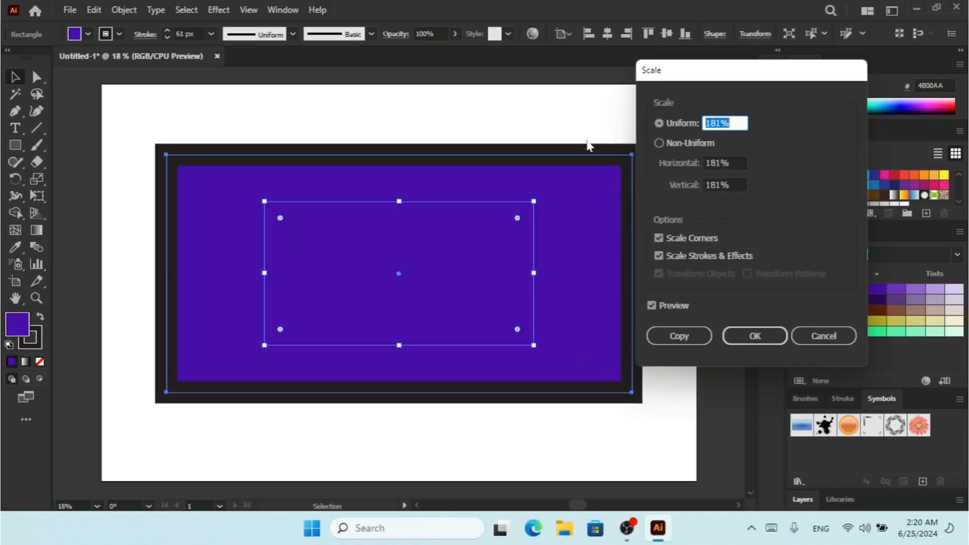
pyautogui.press('Down')
pyautogui.press('Down')
pyautogui.press('Down')
pyautogui.press('Down')
pyautogui.press('Down')
pyautogui.press('Down')
pyautogui.press('Down')
pyautogui.press('Down')
pyautogui.press('Down')
pyautogui.press('Down')
pyautogui.press('Down')
pyautogui.press('Down')
pyautogui.press('Down')
pyautogui.press('Down')
pyautogui.press('Down')
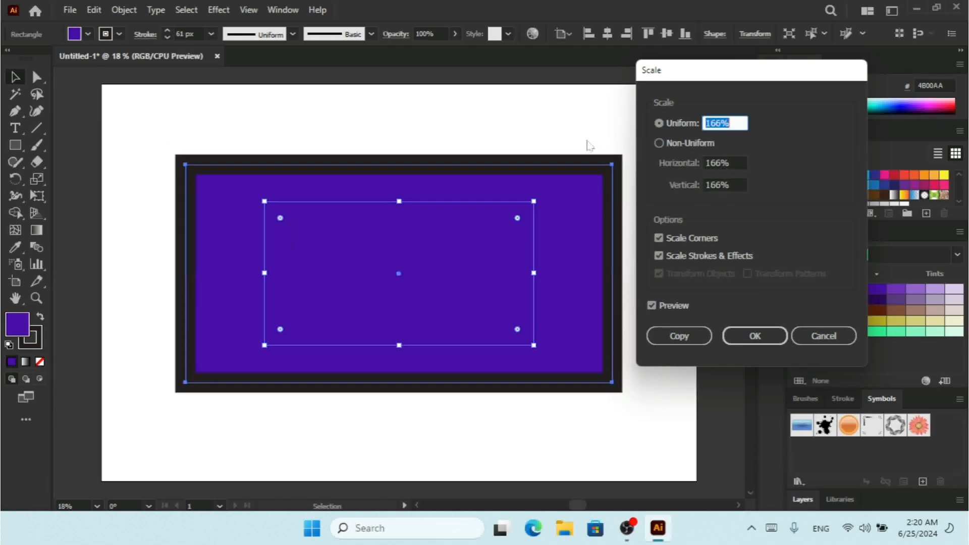
pyautogui.click(820, 335)
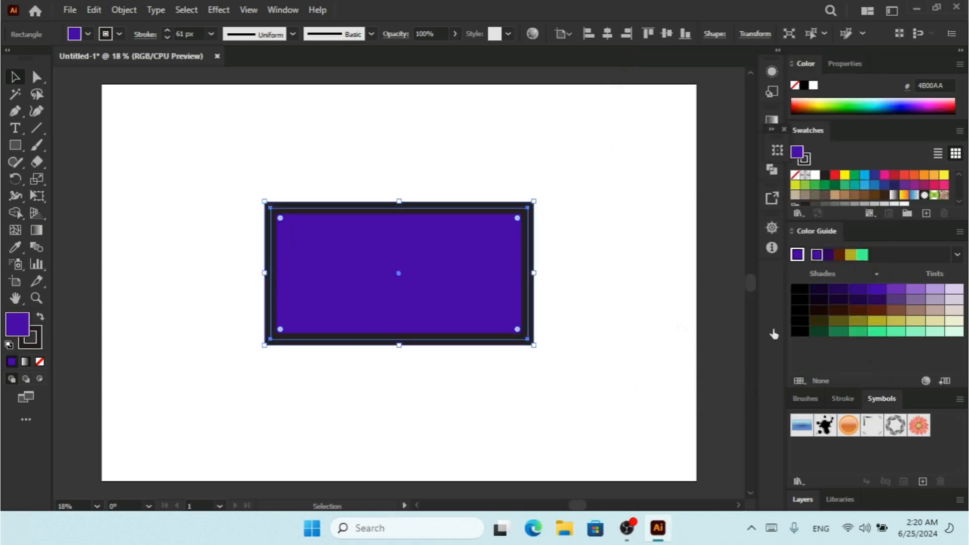
# Step: Round all four corners of the purple rectangle with its live corner widgets, using the Direct Selection tool
pyautogui.click(36, 76)
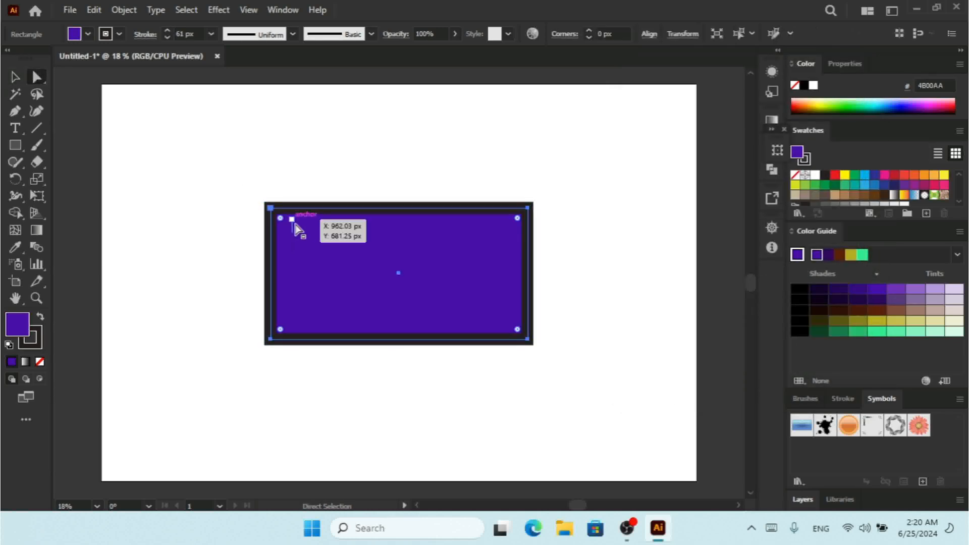
pyautogui.moveTo(286, 220); pyautogui.dragTo(305, 231)
pyautogui.click(9, 79)
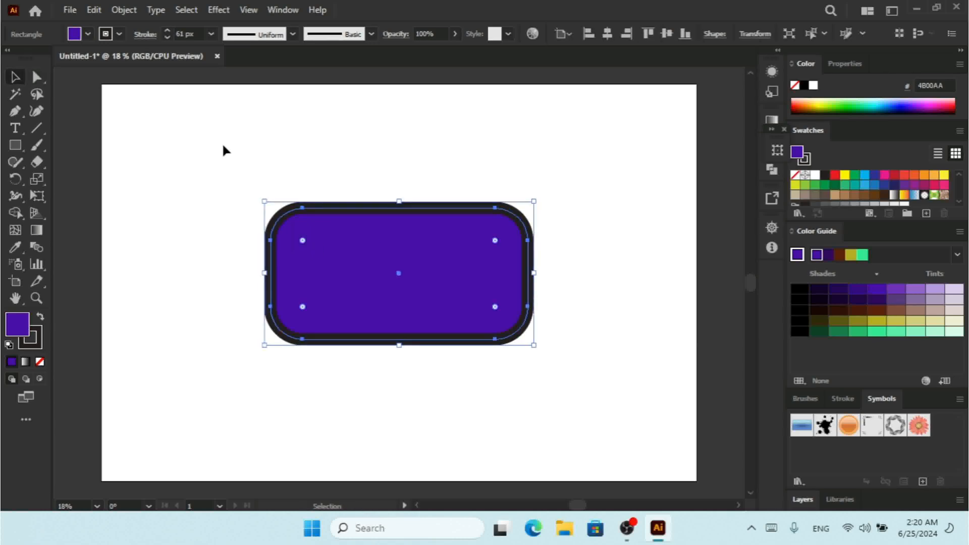
# Step: Start the Scale command on the rounded rectangle and preview uniform scaling at 126% with Scale Corners enabled
pyautogui.click(123, 10)
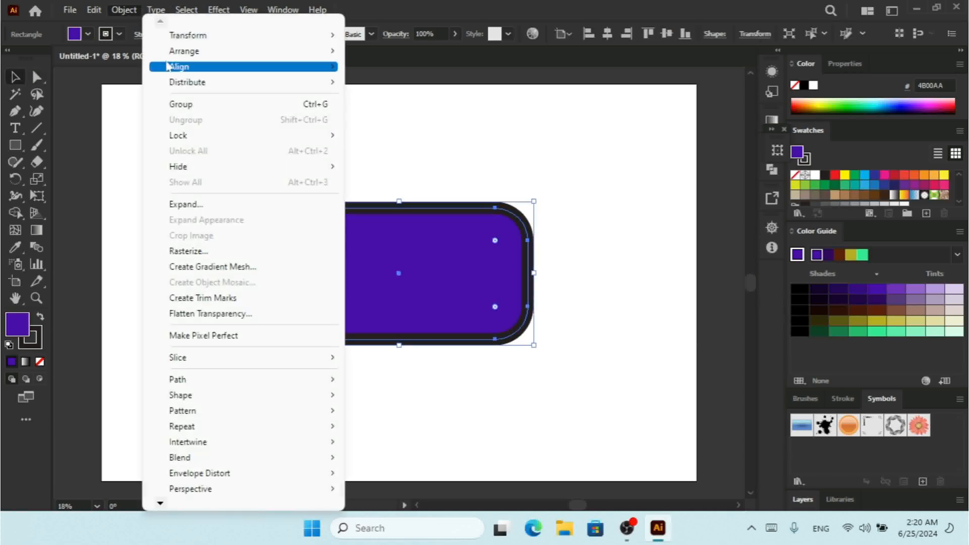
pyautogui.moveTo(256, 40)
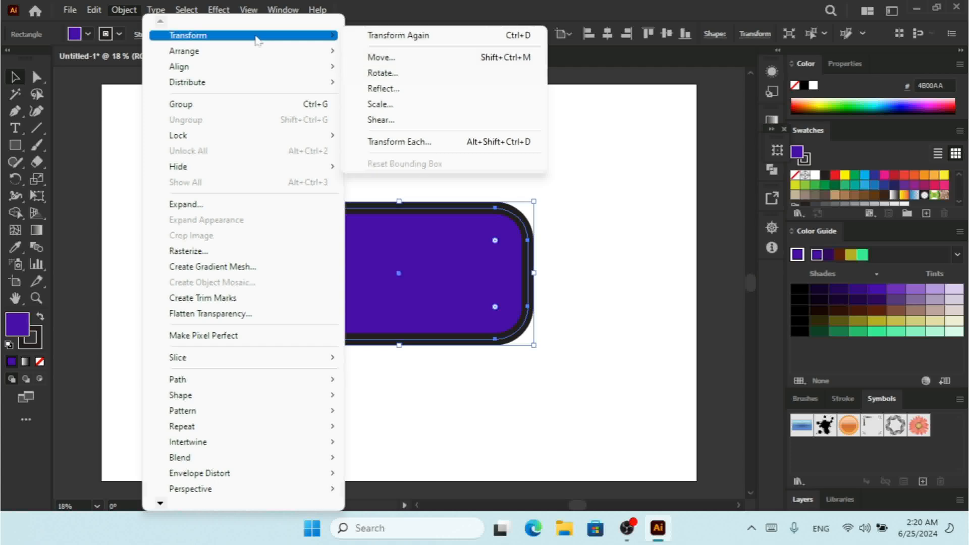
pyautogui.click(404, 104)
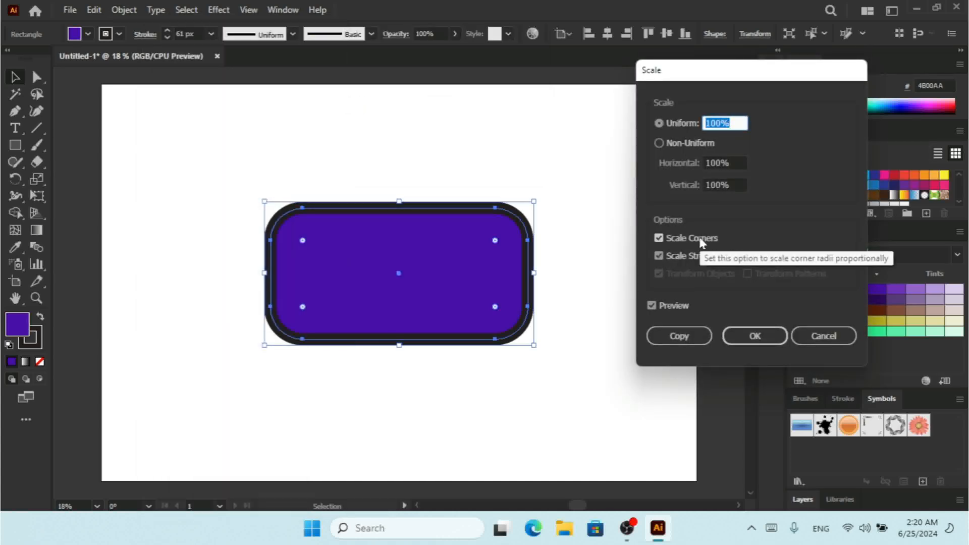
pyautogui.press('Up')
pyautogui.press('Up')
pyautogui.press('Up')
pyautogui.press('Up')
pyautogui.press('Up')
pyautogui.press('Up')
pyautogui.press('Up')
pyautogui.press('Up')
pyautogui.press('Up')
pyautogui.press('Up')
pyautogui.press('Up')
pyautogui.press('Up')
pyautogui.press('Up')
pyautogui.press('Up')
pyautogui.press('Up')
pyautogui.press('Up')
pyautogui.press('Up')
pyautogui.press('Up')
pyautogui.press('Up')
pyautogui.press('Up')
pyautogui.press('Up')
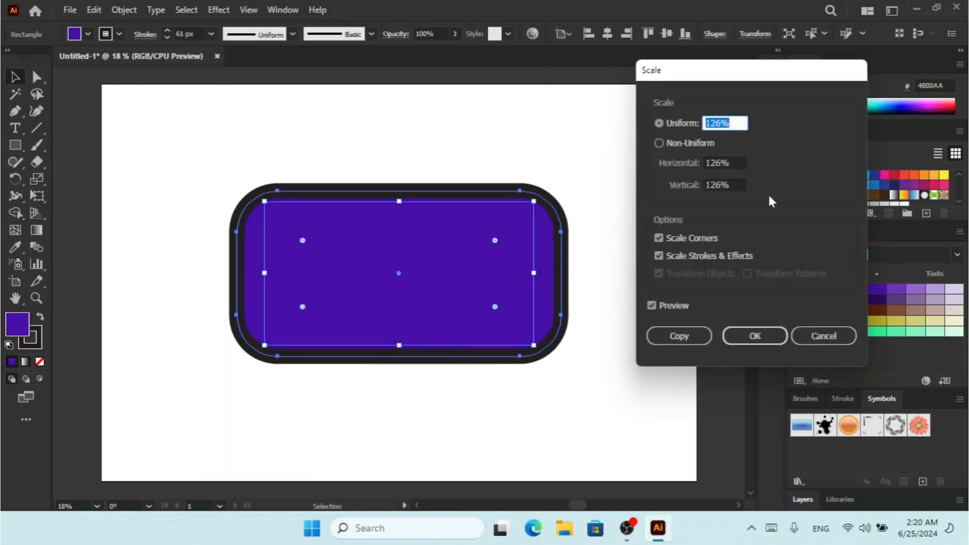
# Step: Disable Scale Corners and raise the uniform scale preview of the rounded rectangle to 146%
pyautogui.click(699, 242)
pyautogui.click(700, 242)
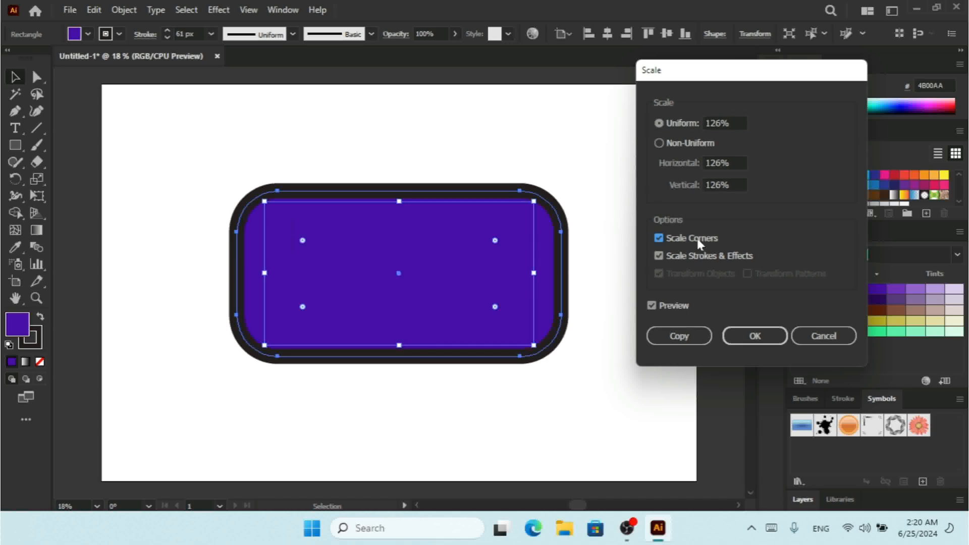
pyautogui.click(699, 242)
pyautogui.click(736, 124)
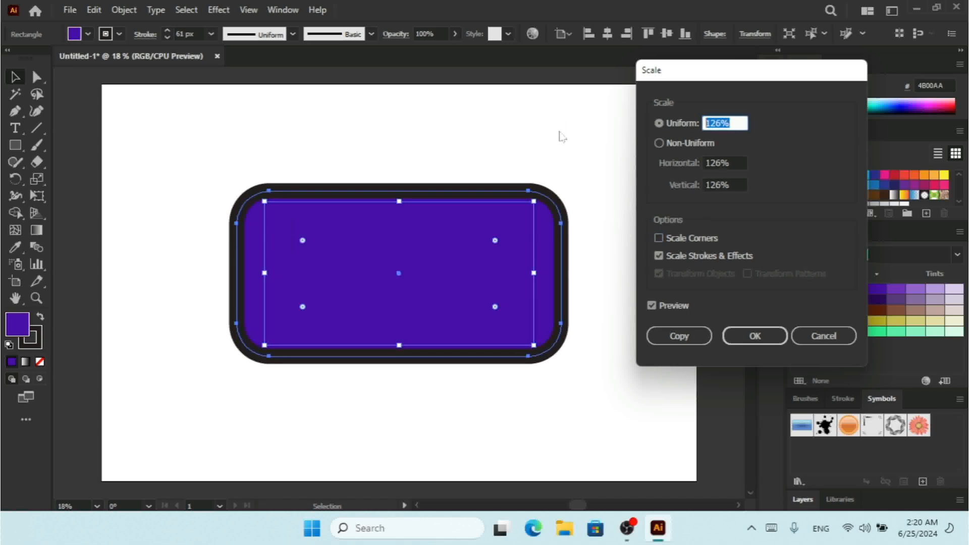
pyautogui.press('Up')
pyautogui.press('Up')
pyautogui.press('Up')
pyautogui.press('Up')
pyautogui.press('Up')
pyautogui.press('Up')
pyautogui.press('Up')
pyautogui.press('Up')
pyautogui.press('Up')
pyautogui.press('Up')
pyautogui.press('Up')
pyautogui.press('Up')
pyautogui.press('Up')
pyautogui.press('Up')
pyautogui.press('Up')
pyautogui.press('Up')
pyautogui.press('Up')
pyautogui.press('Up')
pyautogui.press('Up')
pyautogui.press('Up')
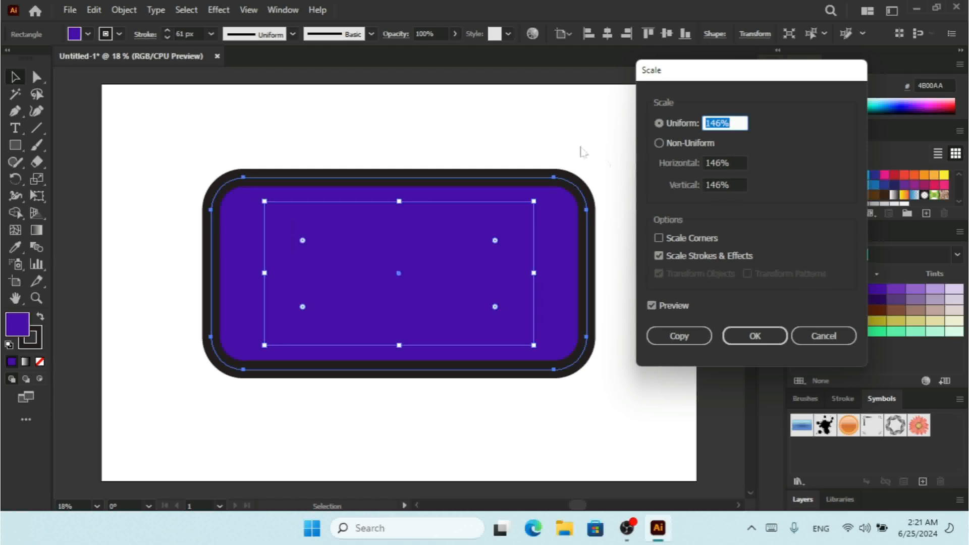
# Step: Enable Scale Corners and raise the uniform scale preview of the rounded rectangle to 156%
pyautogui.click(685, 243)
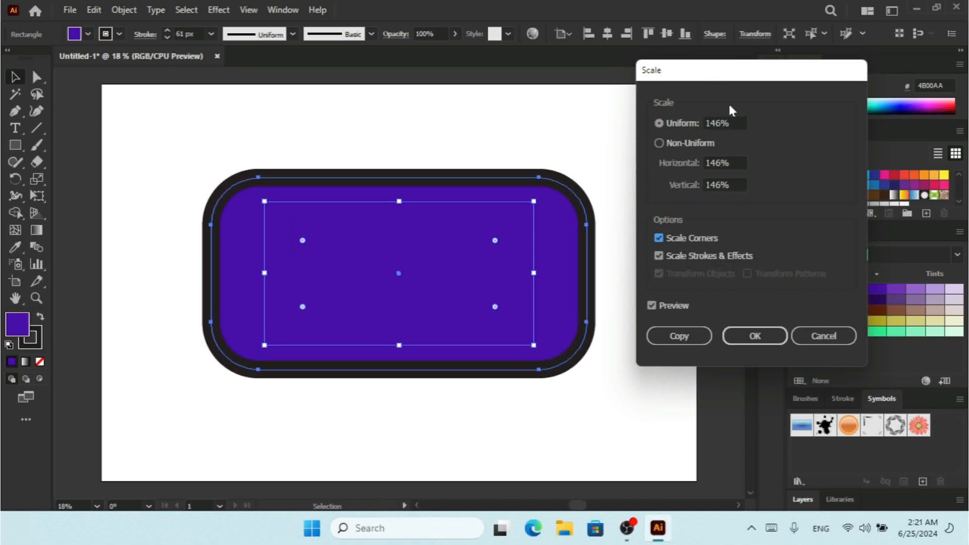
pyautogui.press('Up')
pyautogui.press('Up')
pyautogui.press('Up')
pyautogui.press('Up')
pyautogui.press('Up')
pyautogui.press('Up')
pyautogui.press('Up')
pyautogui.press('Up')
pyautogui.press('Up')
pyautogui.press('Up')
pyautogui.press('Up')
pyautogui.press('Up')
pyautogui.press('Up')
pyautogui.press('Up')
pyautogui.press('Up')
pyautogui.press('Up')
pyautogui.press('Up')
pyautogui.press('Up')
pyautogui.press('Up')
pyautogui.press('Up')
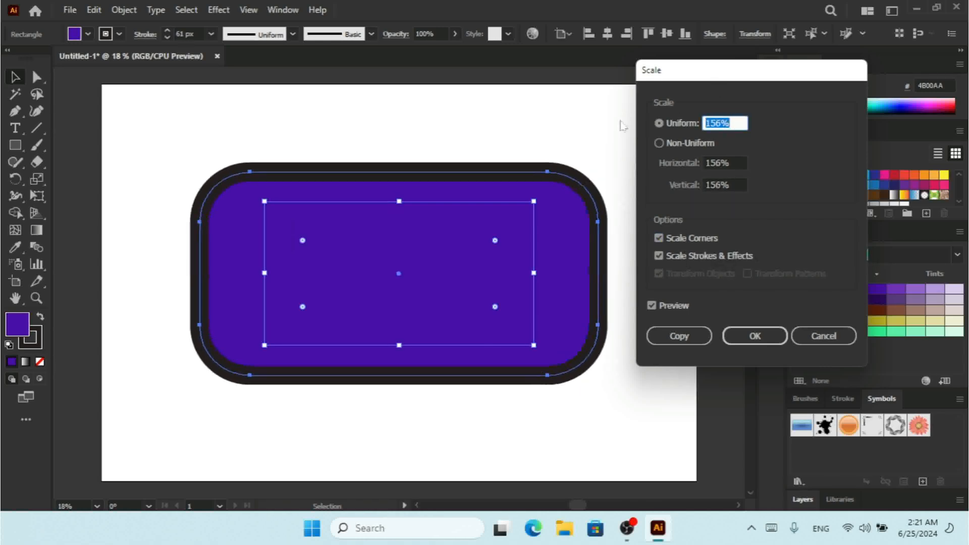
# Step: Lower the uniform scale preview of the rounded rectangle to 132% with Scale Corners enabled
pyautogui.press('Down')
pyautogui.press('Down')
pyautogui.press('Down')
pyautogui.press('Down')
pyautogui.press('Down')
pyautogui.press('Down')
pyautogui.press('Down')
pyautogui.press('Down')
pyautogui.press('Down')
pyautogui.press('Down')
pyautogui.press('Down')
pyautogui.press('Down')
pyautogui.press('Down')
pyautogui.press('Down')
pyautogui.press('Down')
pyautogui.press('Down')
pyautogui.press('Down')
pyautogui.press('Down')
pyautogui.press('Down')
pyautogui.press('Down')
pyautogui.press('Down')
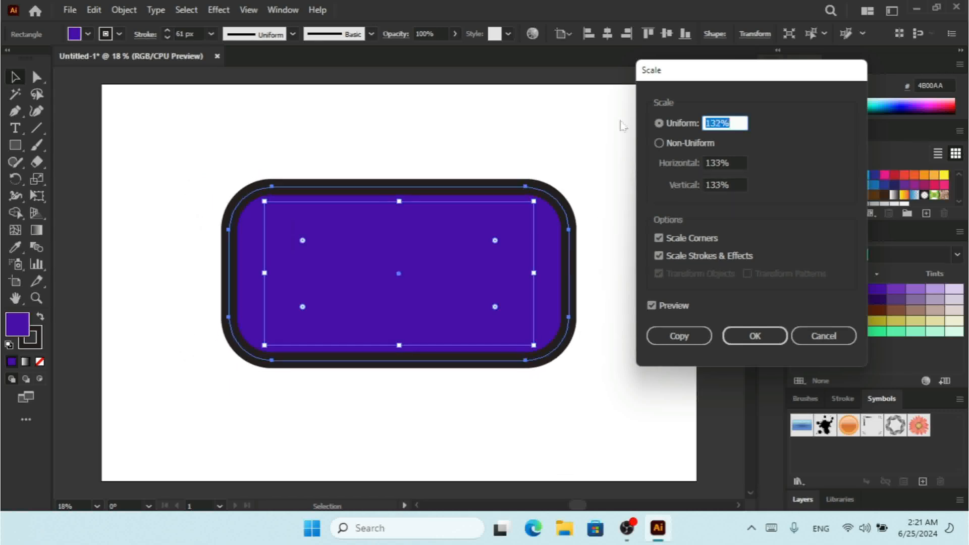
# Step: Vary the uniform scale preview through 127% and 153%, ending at 155%, to watch the corners scale
pyautogui.press('Up')
pyautogui.press('Up')
pyautogui.press('Up')
pyautogui.press('Up')
pyautogui.press('Up')
pyautogui.press('Up')
pyautogui.press('Up')
pyautogui.press('Up')
pyautogui.press('Up')
pyautogui.press('Up')
pyautogui.press('Up')
pyautogui.press('Up')
pyautogui.press('Up')
pyautogui.press('Up')
pyautogui.press('Up')
pyautogui.press('Up')
pyautogui.press('Up')
pyautogui.press('Up')
pyautogui.press('Up')
pyautogui.press('Up')
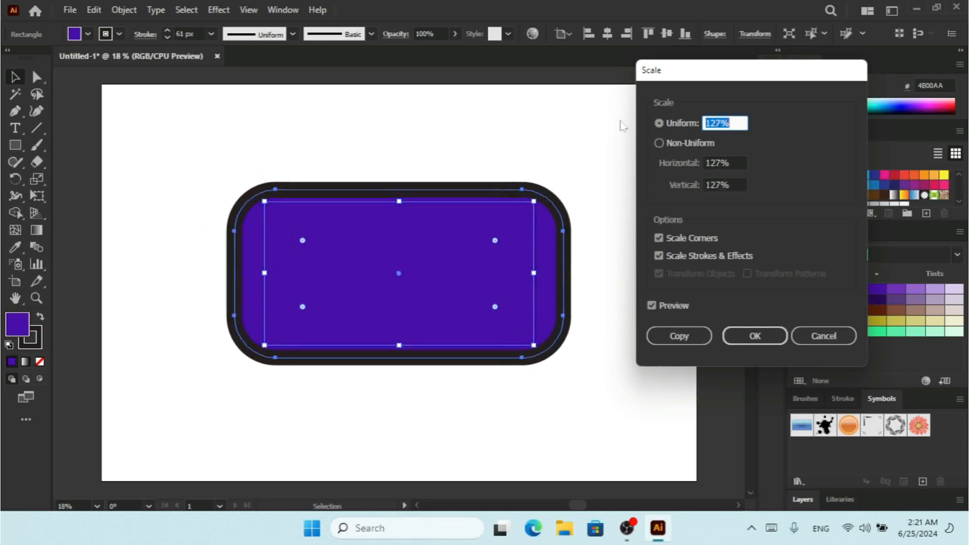
pyautogui.press('Up')
pyautogui.press('Up')
pyautogui.press('Up')
pyautogui.press('Up')
pyautogui.press('Up')
pyautogui.press('Up')
pyautogui.press('Up')
pyautogui.press('Up')
pyautogui.press('Up')
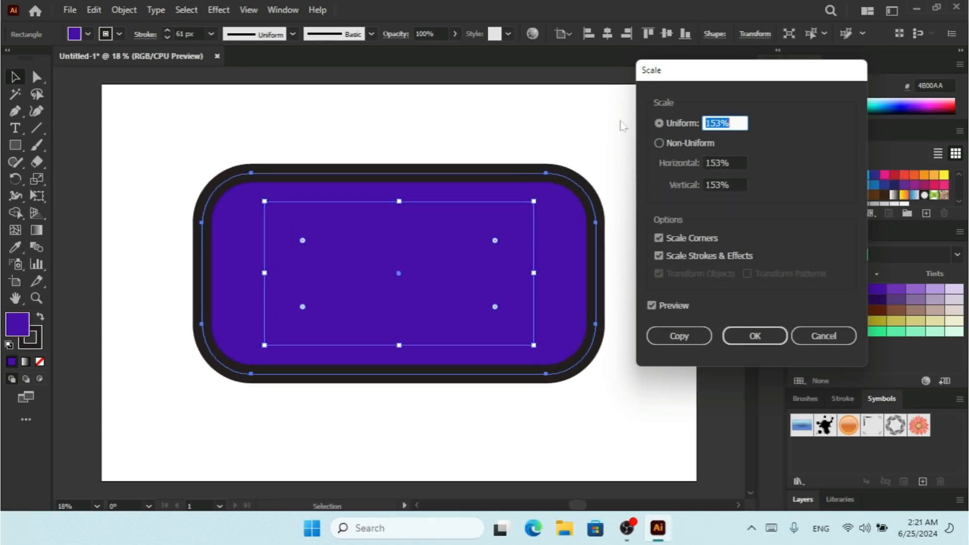
pyautogui.press('Down')
pyautogui.press('Down')
pyautogui.press('Down')
pyautogui.press('Down')
pyautogui.press('Down')
pyautogui.press('Down')
pyautogui.press('Down')
pyautogui.press('Down')
pyautogui.press('Down')
pyautogui.press('Down')
pyautogui.press('Down')
pyautogui.press('Down')
pyautogui.press('Down')
pyautogui.press('Down')
pyautogui.press('Down')
pyautogui.press('Down')
pyautogui.press('Down')
pyautogui.press('Down')
pyautogui.press('Down')
pyautogui.press('Down')
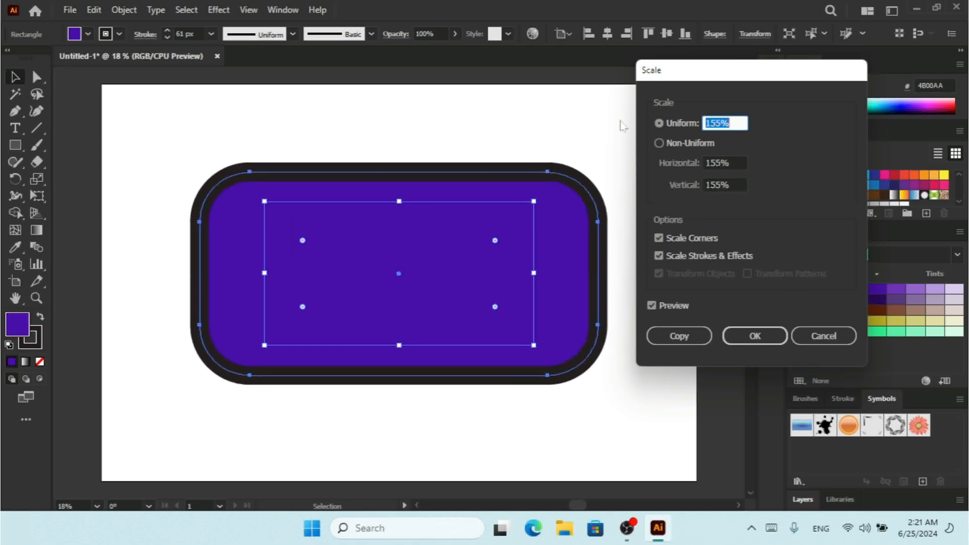
# Step: Shrink the uniform scale preview of the rounded rectangle to 80%
pyautogui.press('Down')
pyautogui.press('Down')
pyautogui.press('Down')
pyautogui.press('Down')
pyautogui.press('Down')
pyautogui.press('Down')
pyautogui.press('Down')
pyautogui.press('Down')
pyautogui.press('Down')
pyautogui.press('Down')
pyautogui.press('Down')
pyautogui.press('Down')
pyautogui.press('Down')
pyautogui.press('Down')
pyautogui.press('Down')
pyautogui.press('Down')
pyautogui.press('Down')
pyautogui.press('Down')
pyautogui.press('Down')
pyautogui.press('Down')
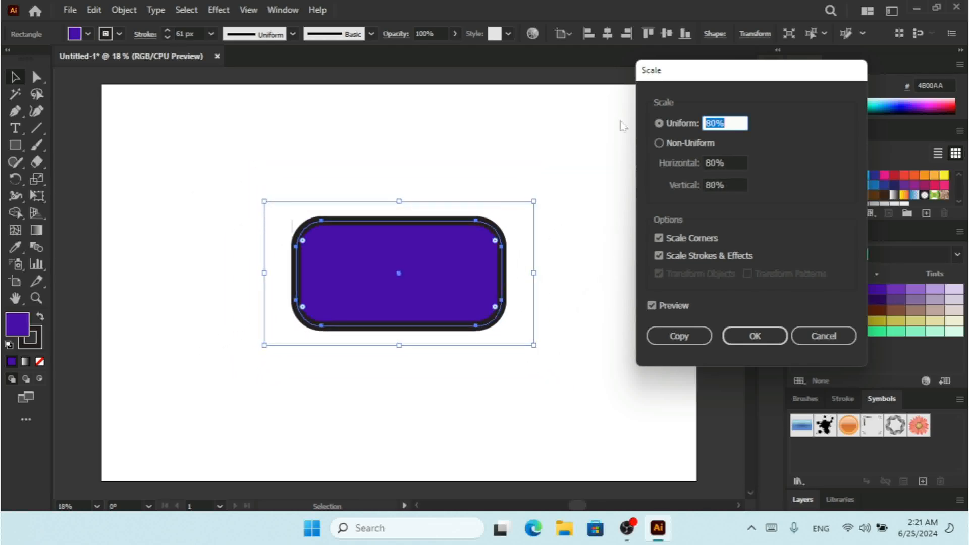
# Step: Enlarge the uniform scale preview of the rounded rectangle to 154%
pyautogui.press('Up')
pyautogui.press('Up')
pyautogui.press('Up')
pyautogui.press('Up')
pyautogui.press('Up')
pyautogui.press('Up')
pyautogui.press('Up')
pyautogui.press('Up')
pyautogui.press('Up')
pyautogui.press('Up')
pyautogui.press('Up')
pyautogui.press('Up')
pyautogui.press('Up')
pyautogui.press('Up')
pyautogui.press('Up')
pyautogui.press('Up')
pyautogui.press('Up')
pyautogui.press('Up')
pyautogui.press('Up')
pyautogui.press('Up')
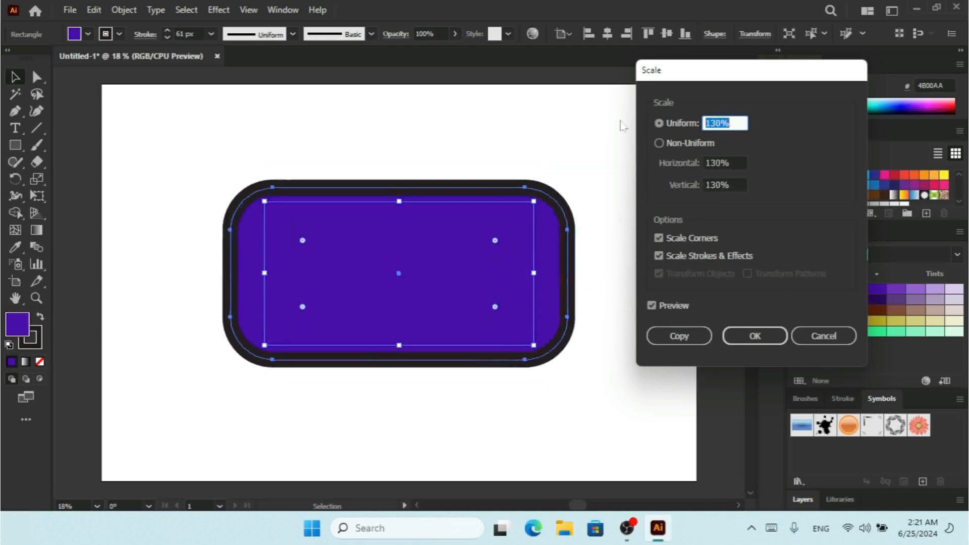
pyautogui.press('Up')
pyautogui.press('Up')
pyautogui.press('Up')
pyautogui.press('Up')
pyautogui.press('Up')
pyautogui.press('Up')
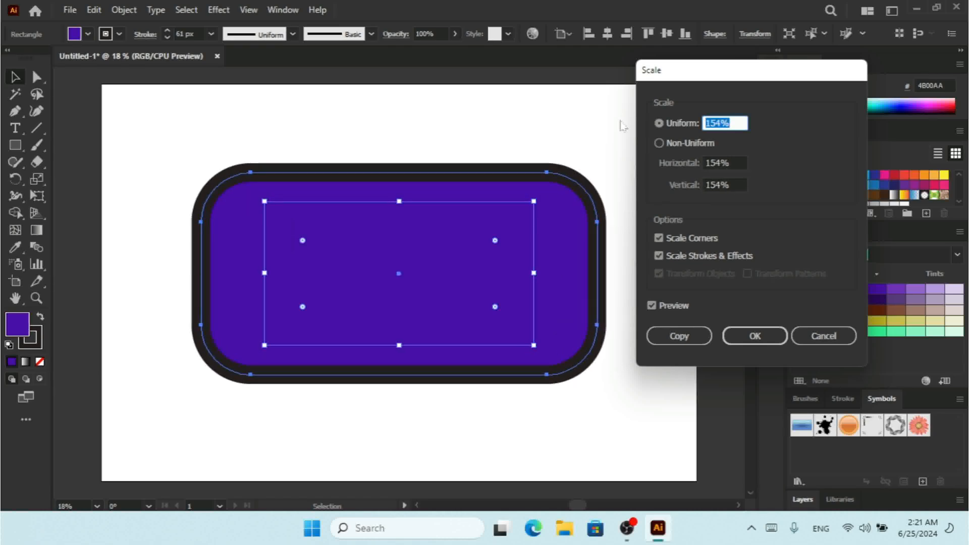
# Step: Place a copy scaled to 154% across the artboard's left edge, and delete that copy
pyautogui.moveTo(783, 74); pyautogui.dragTo(693, 57)
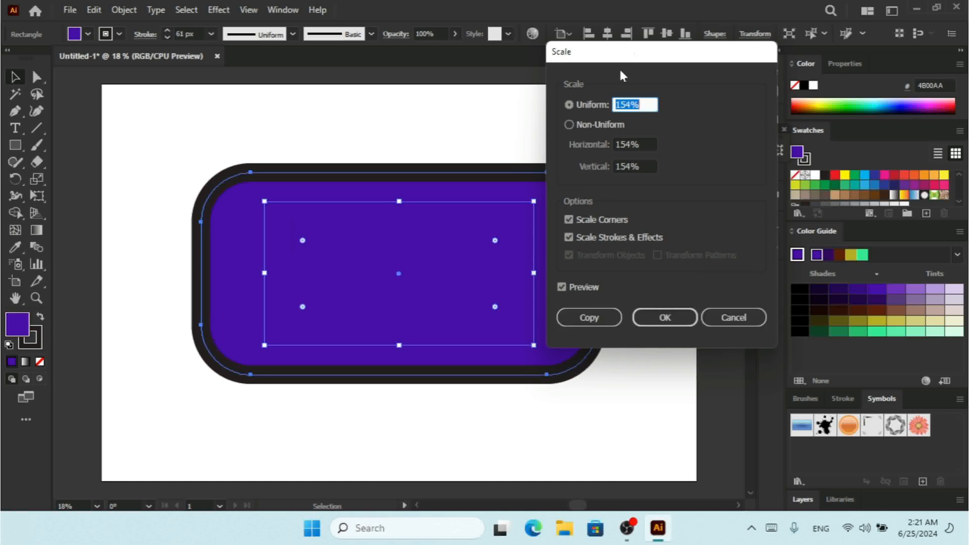
pyautogui.moveTo(640, 57); pyautogui.dragTo(681, 60)
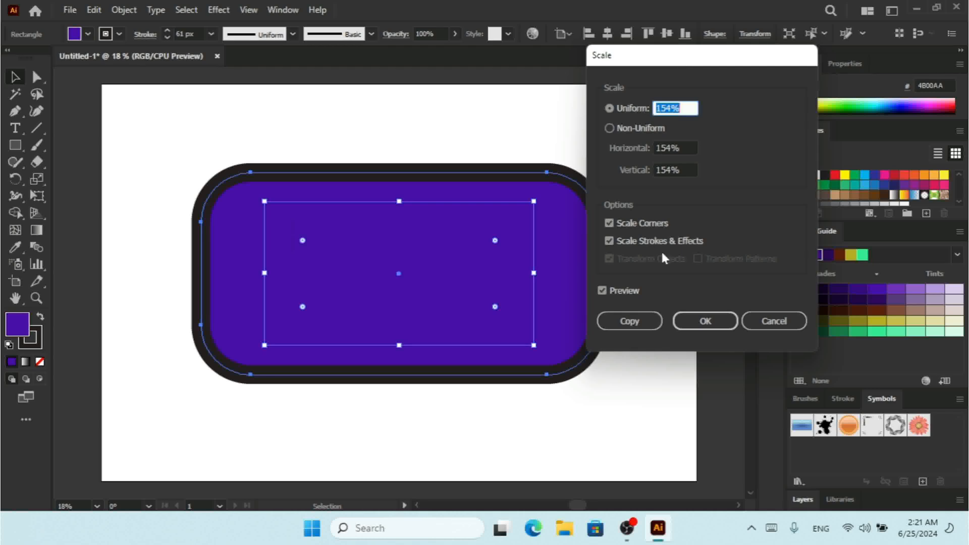
pyautogui.click(626, 322)
pyautogui.moveTo(570, 331); pyautogui.dragTo(342, 318)
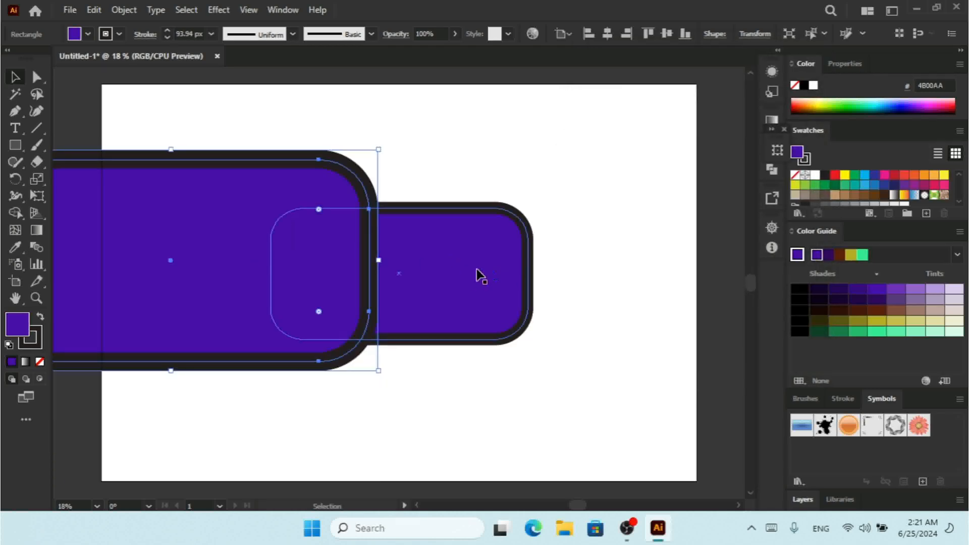
pyautogui.press('Delete')
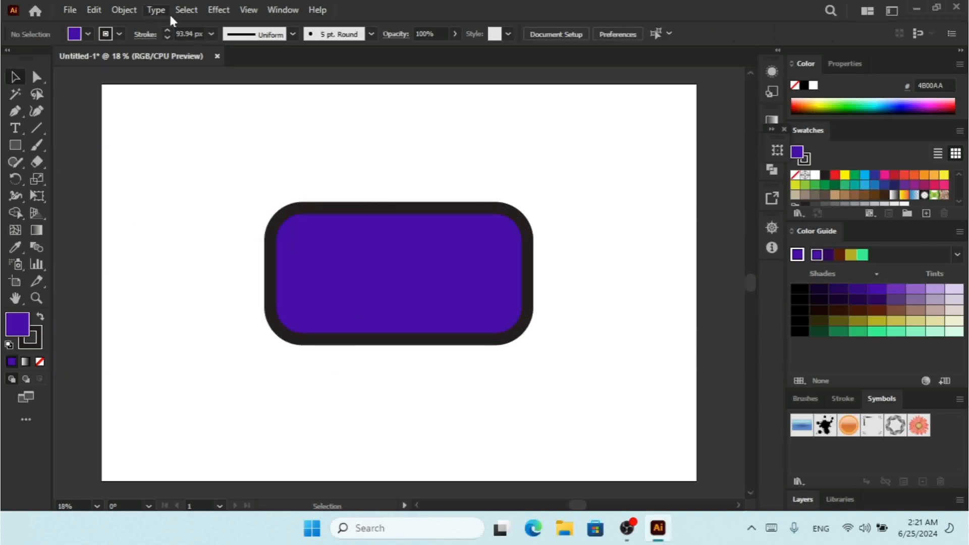
# Step: Select the rounded rectangle and view the Shear command's options, leaving them without applying a shear
pyautogui.click(126, 10)
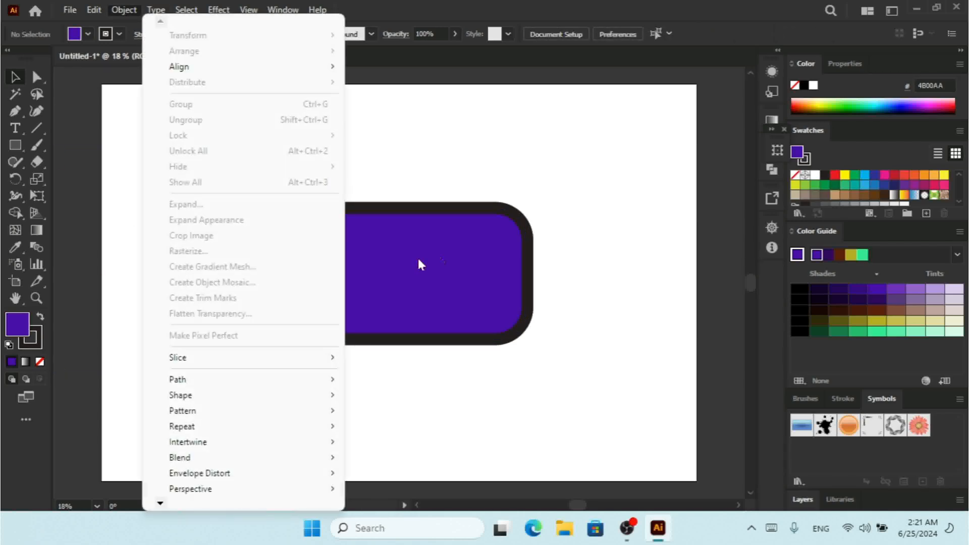
pyautogui.click(445, 257)
pyautogui.click(125, 9)
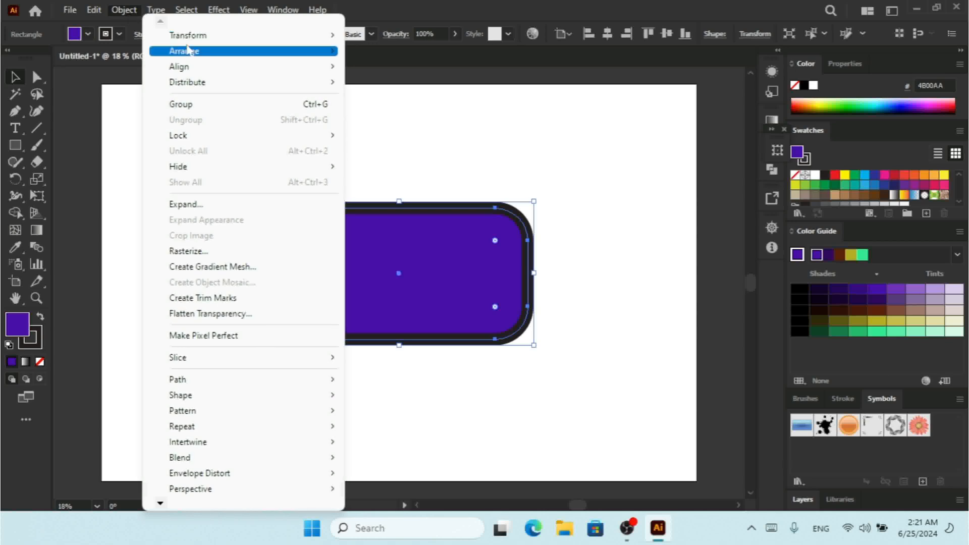
pyautogui.moveTo(188, 38)
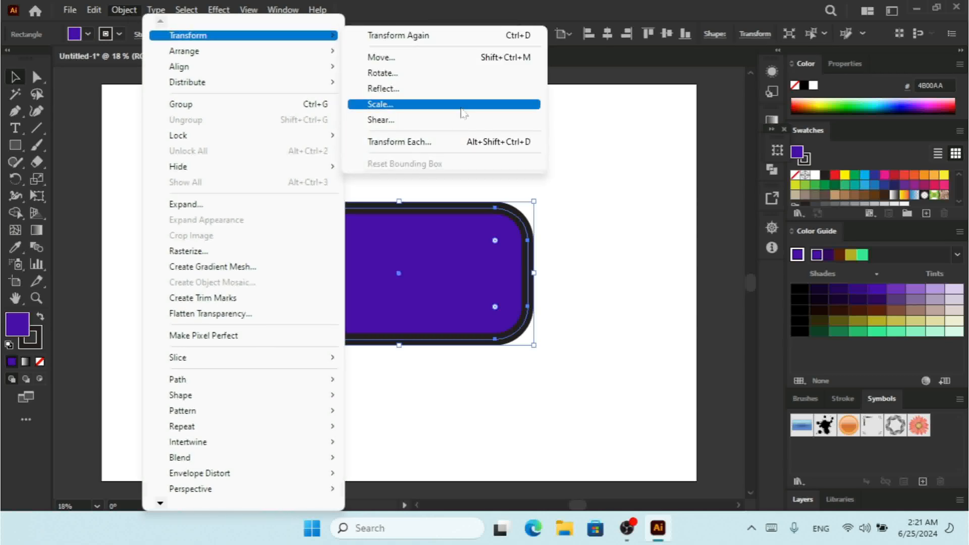
pyautogui.click(403, 128)
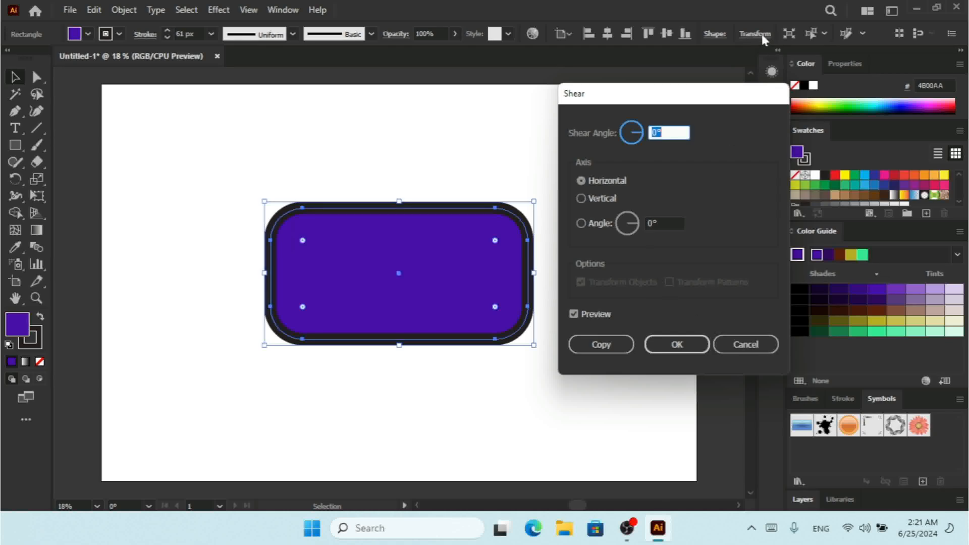
pyautogui.click(746, 345)
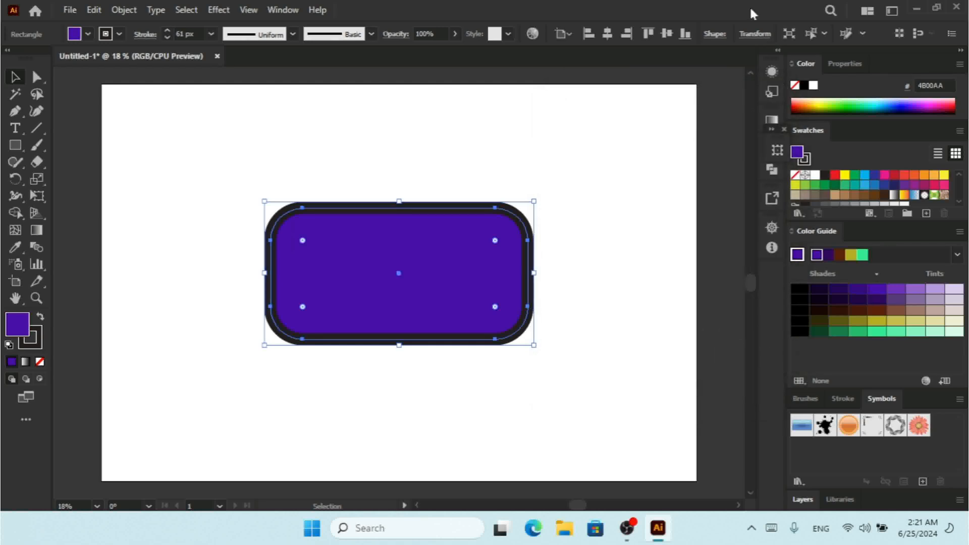
# Step: Shear the rounded rectangle by -20° using its transform values, and undo the shear
pyautogui.click(755, 34)
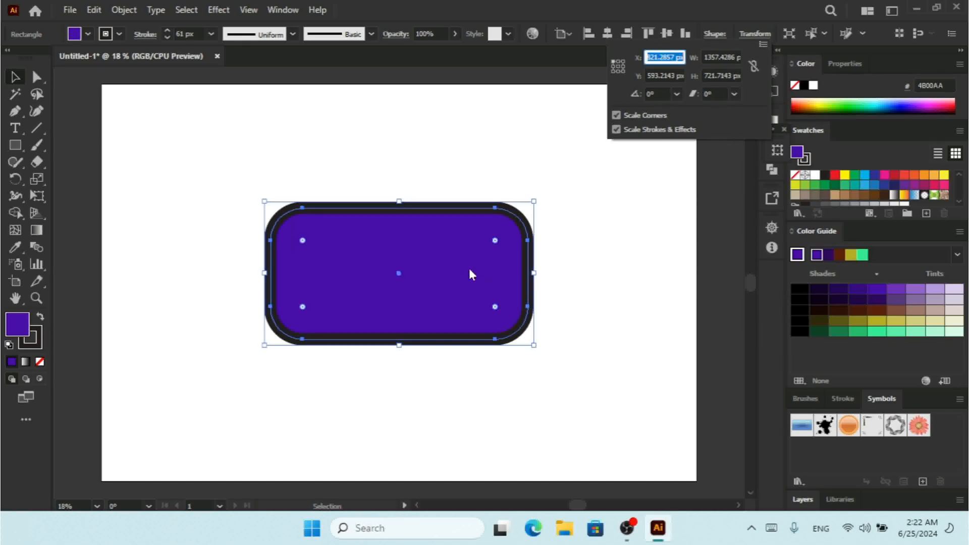
pyautogui.click(733, 95)
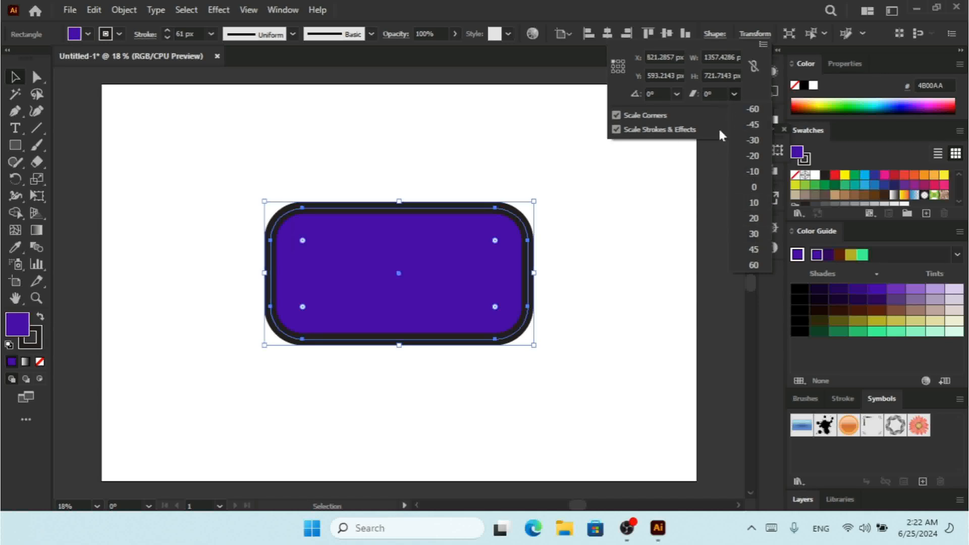
pyautogui.click(756, 182)
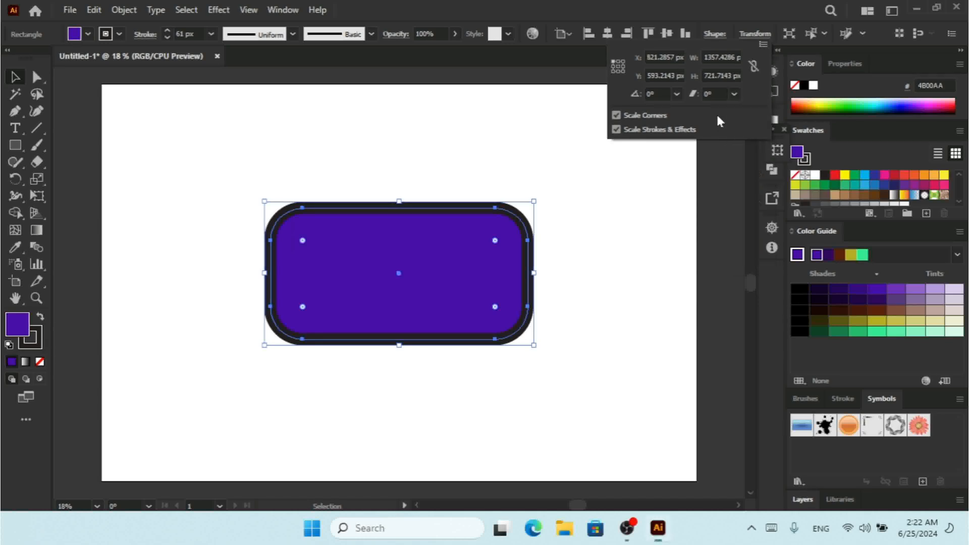
pyautogui.click(733, 94)
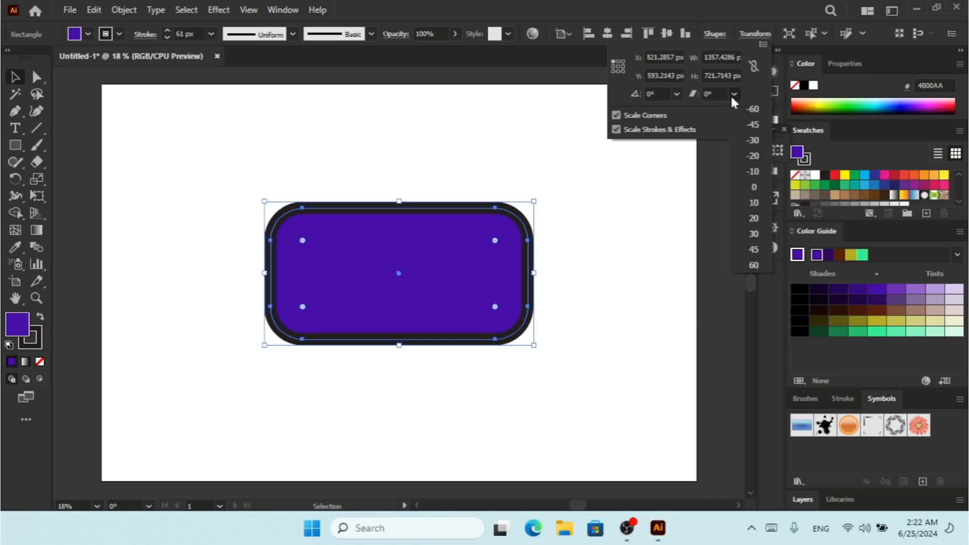
pyautogui.click(755, 154)
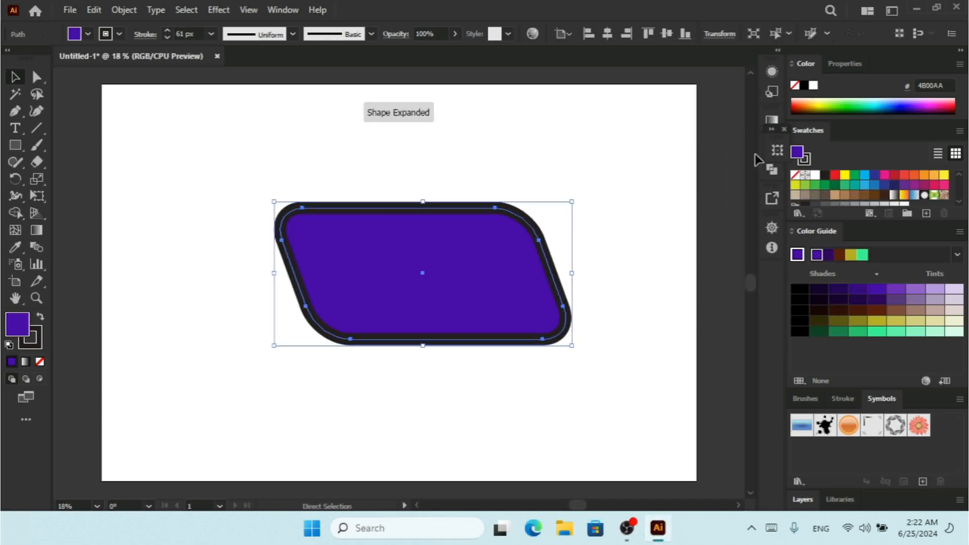
pyautogui.hotkey('ctrl', 'z')
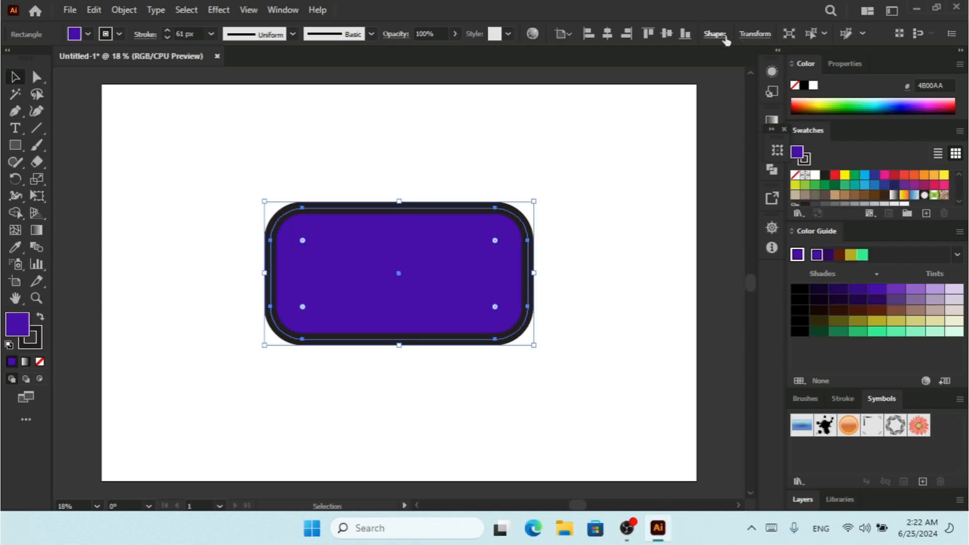
# Step: Shear the rounded rectangle by 45° using its transform values, and undo the shear
pyautogui.click(756, 34)
pyautogui.click(735, 95)
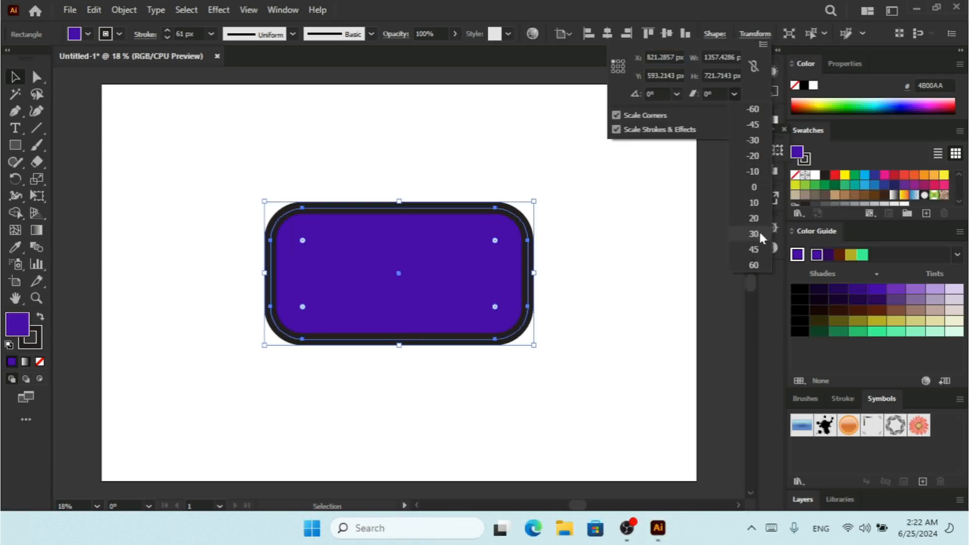
pyautogui.click(760, 250)
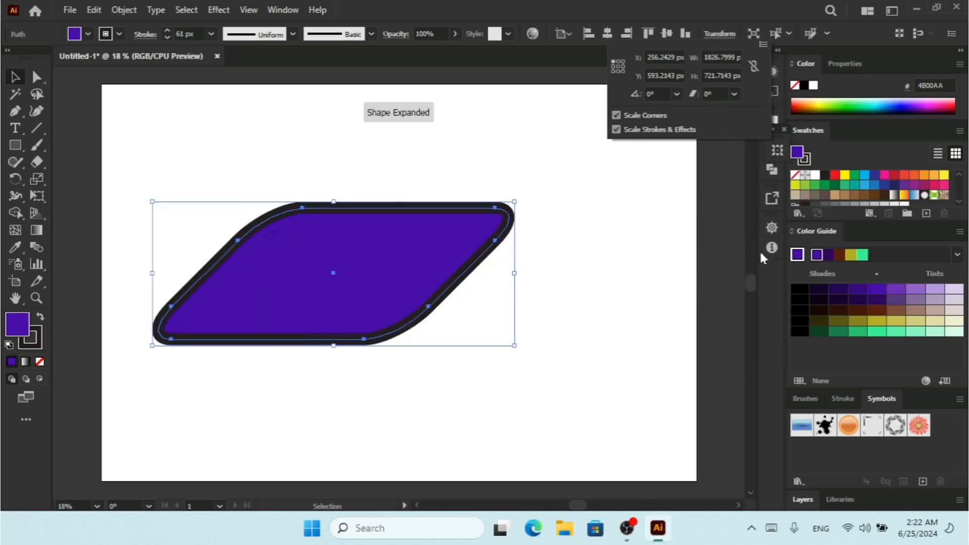
pyautogui.click(589, 195)
pyautogui.hotkey('ctrl', 'z')
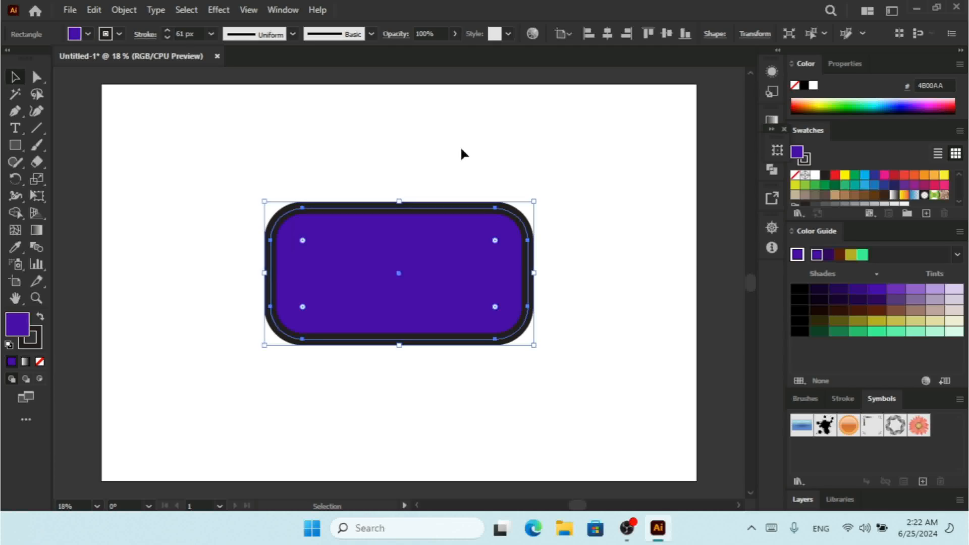
# Step: Start the Shear command on the rounded rectangle and try positive and negative shear angles along the horizontal axis, ending at -53°
pyautogui.click(134, 10)
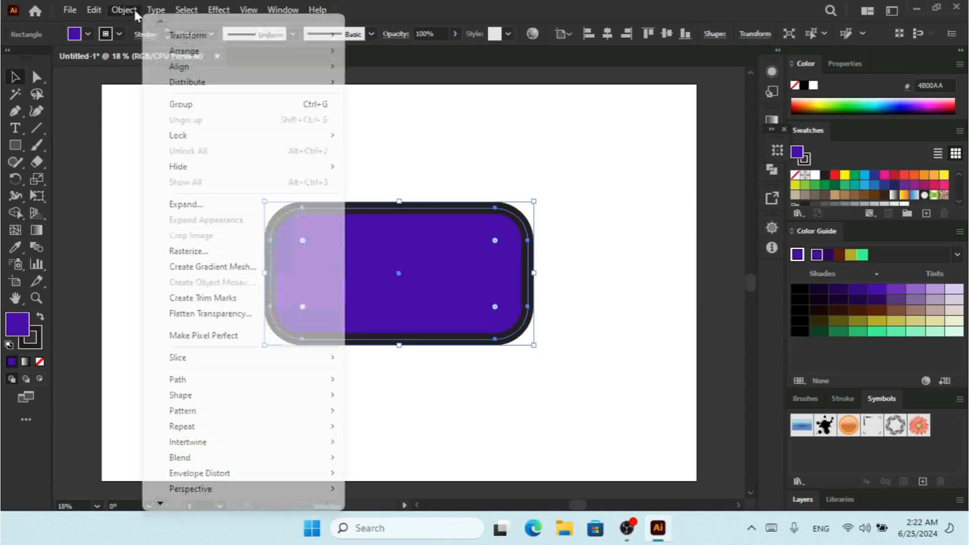
pyautogui.moveTo(211, 42)
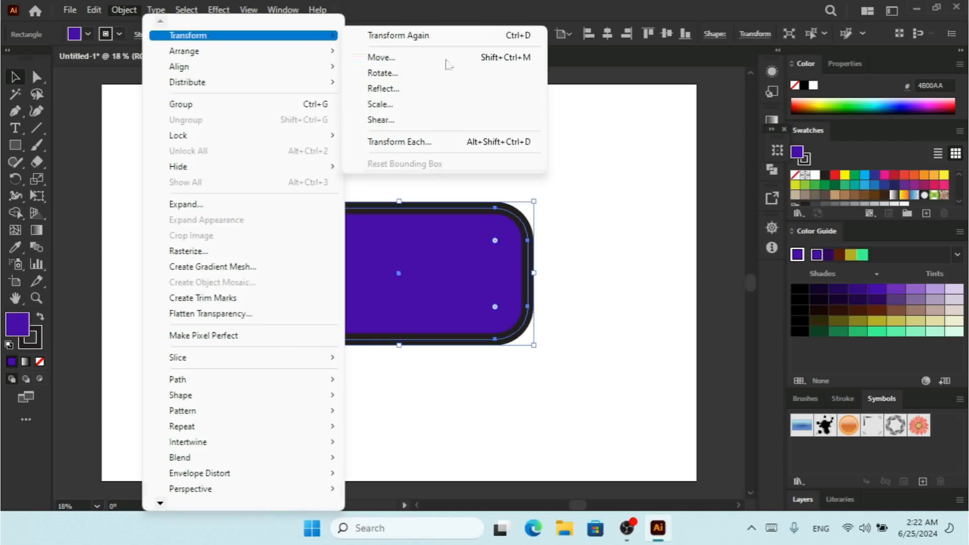
pyautogui.click(416, 120)
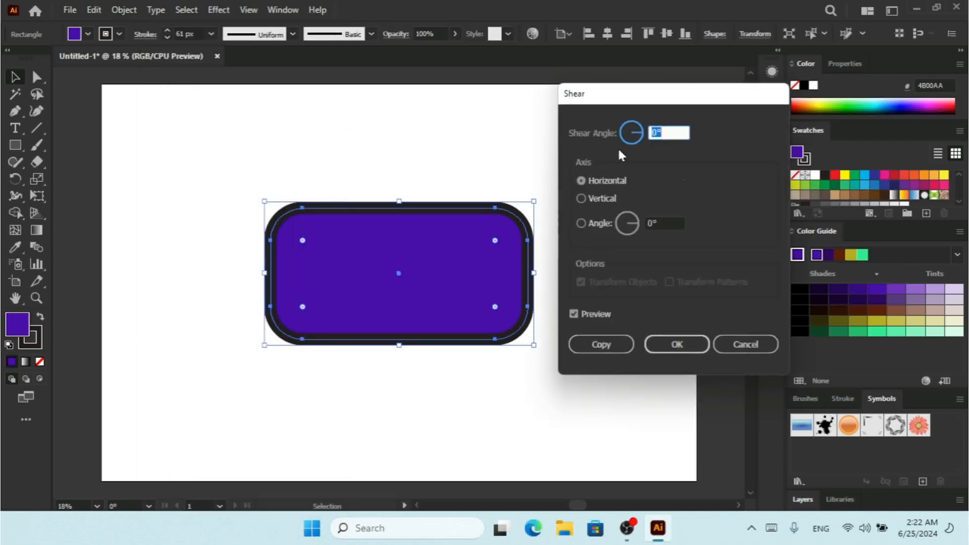
pyautogui.moveTo(648, 98); pyautogui.dragTo(686, 87)
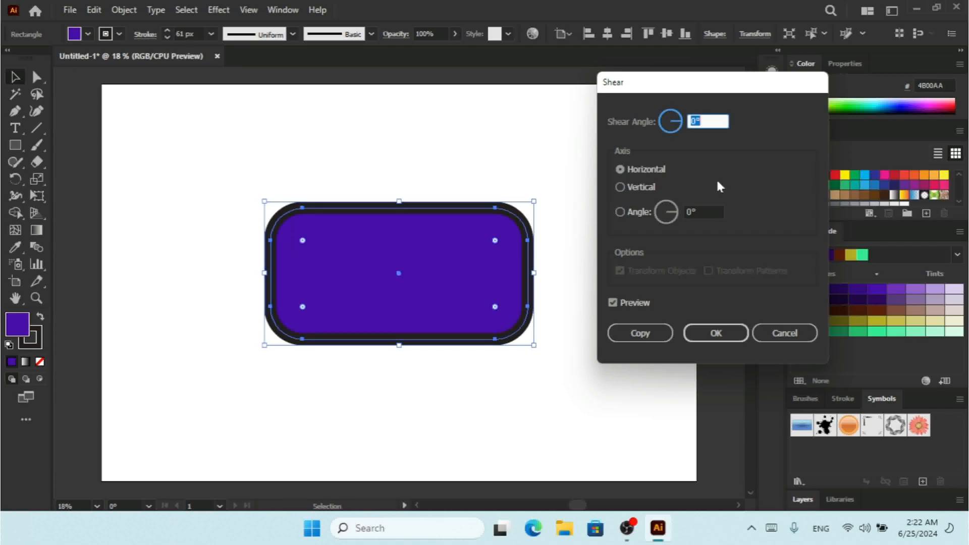
pyautogui.press('Up')
pyautogui.press('Up')
pyautogui.press('Up')
pyautogui.press('Up')
pyautogui.press('Up')
pyautogui.press('Up')
pyautogui.press('Up')
pyautogui.press('Up')
pyautogui.press('Up')
pyautogui.press('Up')
pyautogui.press('Up')
pyautogui.press('Up')
pyautogui.press('Up')
pyautogui.press('Up')
pyautogui.press('Up')
pyautogui.press('Up')
pyautogui.press('Up')
pyautogui.press('Up')
pyautogui.press('Up')
pyautogui.press('Up')
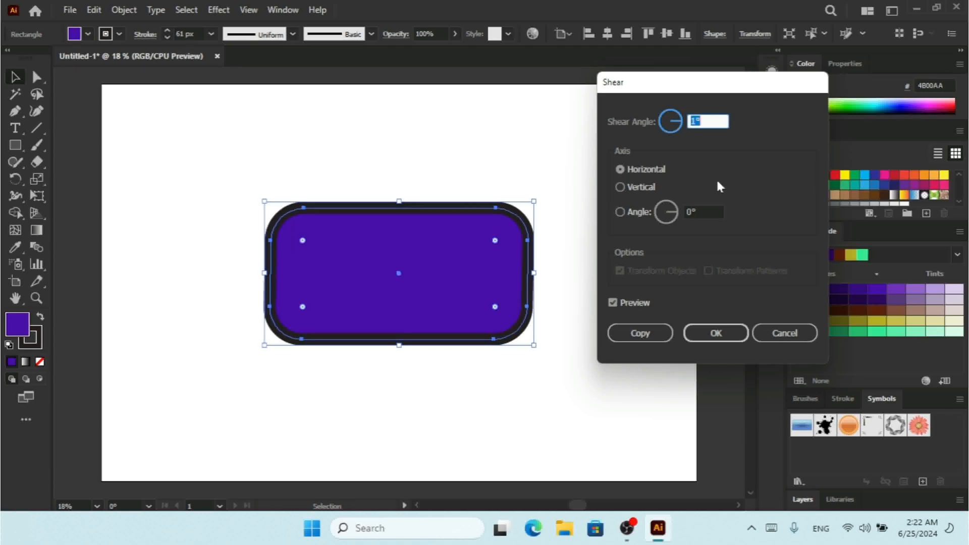
pyautogui.press('Down')
pyautogui.press('Down')
pyautogui.press('Down')
pyautogui.press('Down')
pyautogui.press('Down')
pyautogui.press('Down')
pyautogui.press('Down')
pyautogui.press('Down')
pyautogui.press('Down')
pyautogui.press('Down')
pyautogui.press('Down')
pyautogui.press('Down')
pyautogui.press('Down')
pyautogui.press('Down')
pyautogui.press('Down')
pyautogui.press('Down')
pyautogui.press('Down')
pyautogui.press('Down')
pyautogui.press('Down')
pyautogui.press('Down')
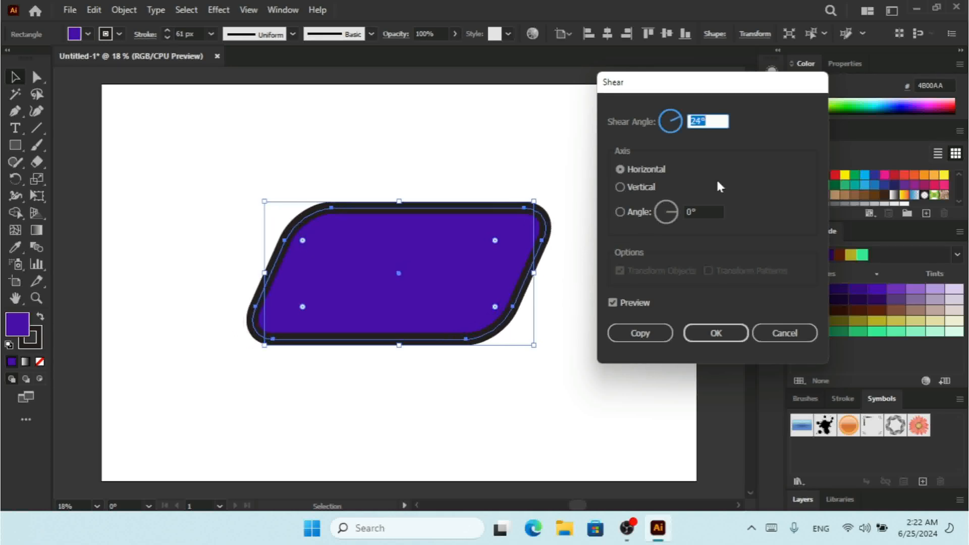
pyautogui.press('Up')
pyautogui.press('Up')
pyautogui.press('Up')
pyautogui.press('Up')
pyautogui.press('Up')
pyautogui.press('Up')
pyautogui.press('Up')
pyautogui.press('Up')
pyautogui.press('Up')
pyautogui.press('Up')
pyautogui.press('Up')
pyautogui.press('Up')
pyautogui.press('Up')
pyautogui.press('Up')
pyautogui.press('Up')
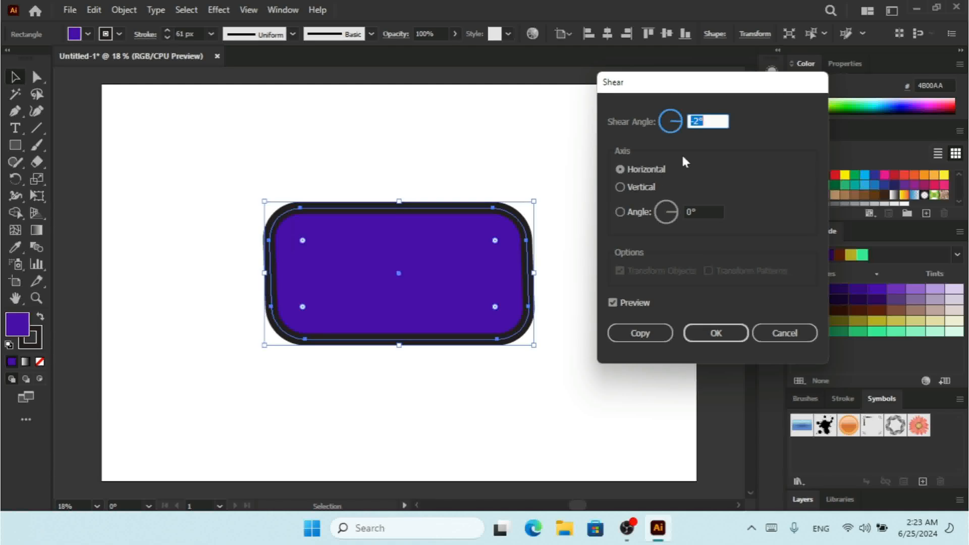
pyautogui.press('Up')
pyautogui.press('Up')
pyautogui.press('Up')
pyautogui.press('Up')
pyautogui.press('Up')
pyautogui.press('Up')
pyautogui.press('Up')
pyautogui.press('Up')
pyautogui.press('Up')
pyautogui.press('Up')
pyautogui.press('Up')
pyautogui.press('Up')
pyautogui.press('Up')
pyautogui.press('Up')
pyautogui.press('Up')
pyautogui.press('Up')
pyautogui.press('Up')
pyautogui.press('Up')
pyautogui.press('Up')
pyautogui.press('Up')
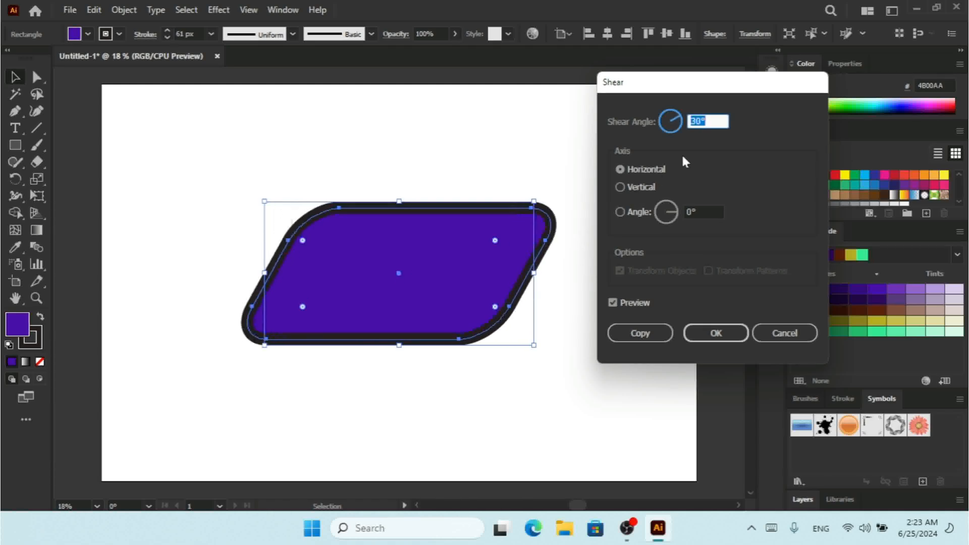
pyautogui.press('Down')
pyautogui.press('Down')
pyautogui.press('Down')
pyautogui.press('Down')
pyautogui.press('Down')
pyautogui.press('Down')
pyautogui.press('Down')
pyautogui.press('Down')
pyautogui.press('Down')
pyautogui.press('Down')
pyautogui.press('Down')
pyautogui.press('Down')
pyautogui.press('Down')
pyautogui.press('Down')
pyautogui.press('Down')
pyautogui.press('Down')
pyautogui.press('Down')
pyautogui.press('Down')
pyautogui.press('Down')
pyautogui.press('Down')
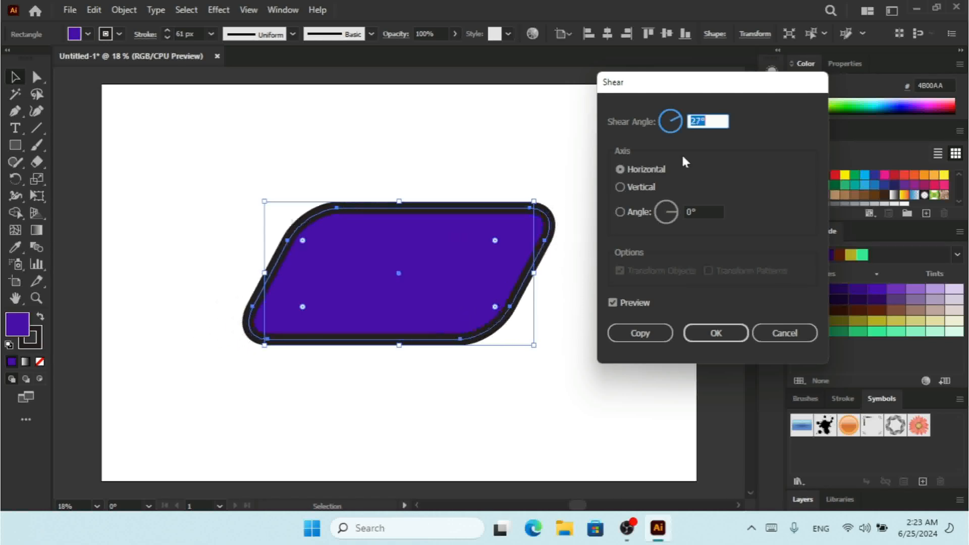
pyautogui.press('Down')
pyautogui.press('Down')
pyautogui.press('Down')
pyautogui.press('Down')
pyautogui.press('Down')
pyautogui.press('Down')
pyautogui.press('Down')
pyautogui.press('Down')
pyautogui.press('Down')
pyautogui.press('Down')
pyautogui.press('Down')
pyautogui.press('Down')
pyautogui.press('Down')
pyautogui.press('Down')
pyautogui.press('Down')
pyautogui.press('Down')
pyautogui.press('Down')
pyautogui.press('Down')
pyautogui.press('Down')
pyautogui.press('Down')
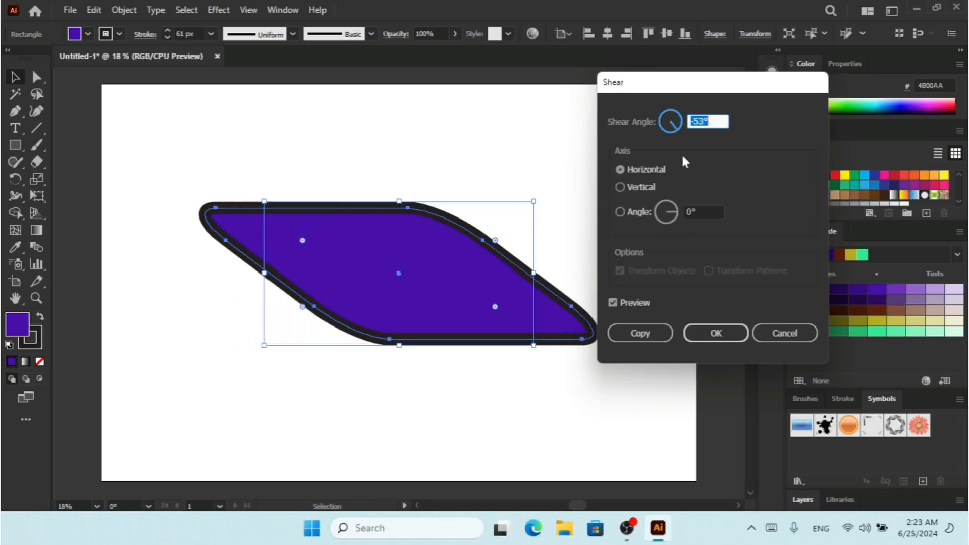
# Step: Compare the vertical and horizontal shear axes in the preview, finishing with the horizontal axis
pyautogui.click(621, 185)
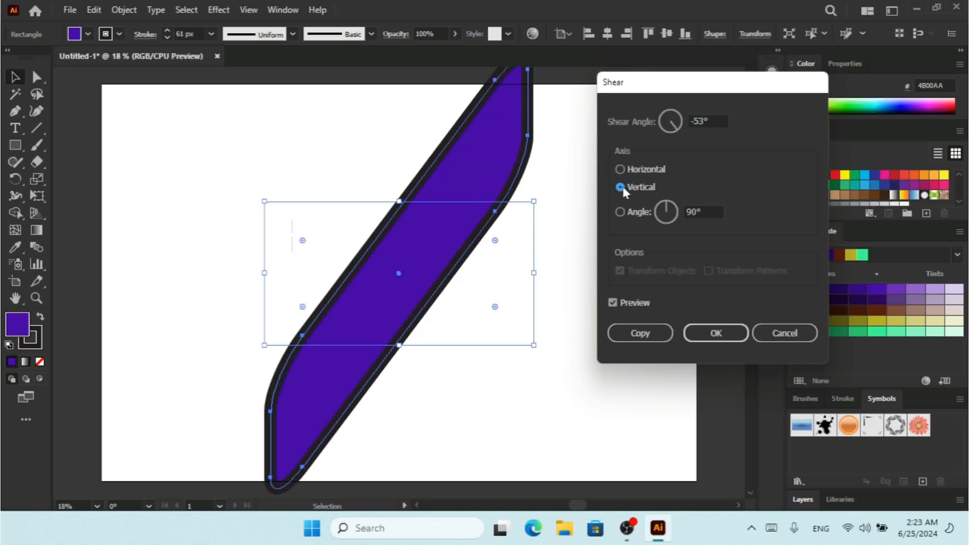
pyautogui.click(622, 169)
pyautogui.click(625, 184)
pyautogui.click(623, 172)
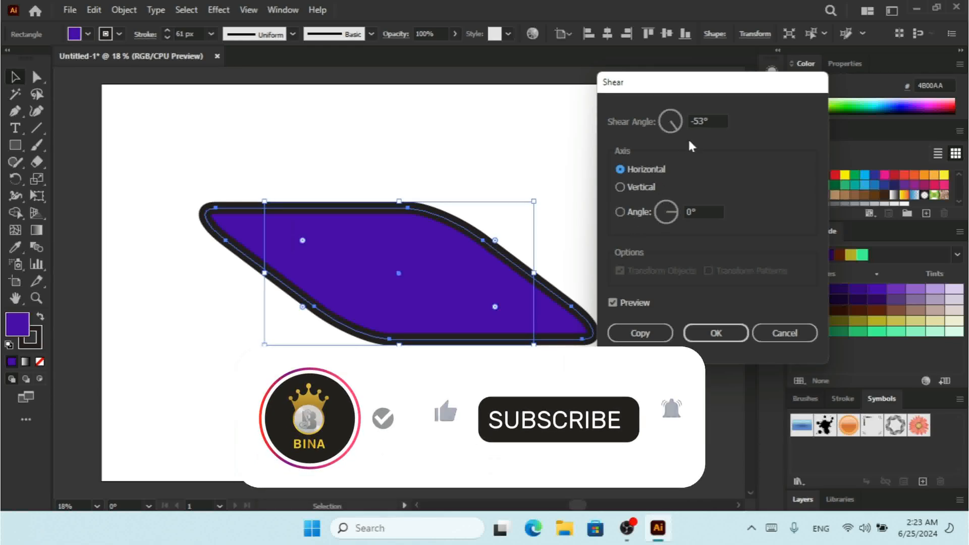
# Step: Set the shear axis to a custom angle of 328° and create the sheared shape as a copy
pyautogui.click(620, 211)
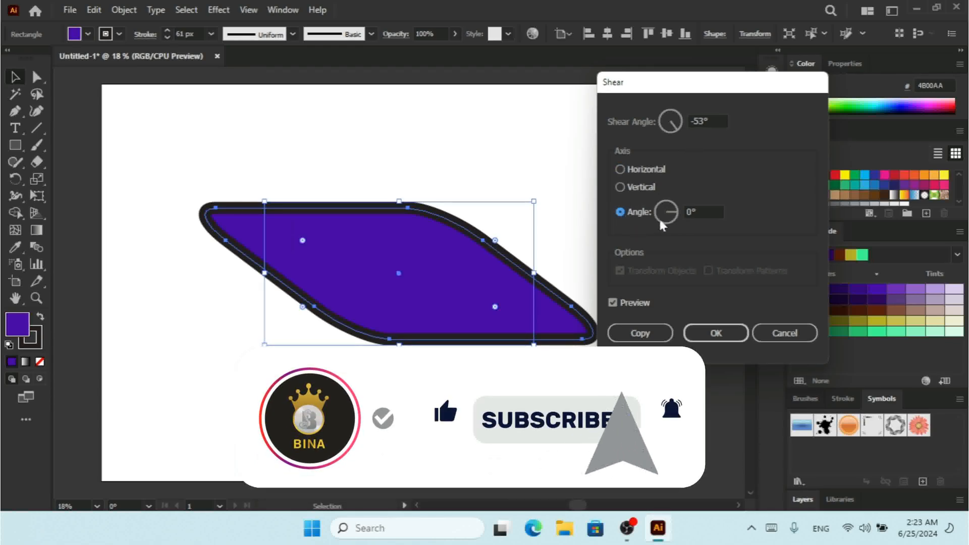
pyautogui.moveTo(674, 213)
pyautogui.mouseDown()
pyautogui.moveTo(658, 221)
pyautogui.moveTo(668, 197)
pyautogui.moveTo(674, 221)
pyautogui.moveTo(659, 216)
pyautogui.moveTo(661, 204)
pyautogui.mouseUp()
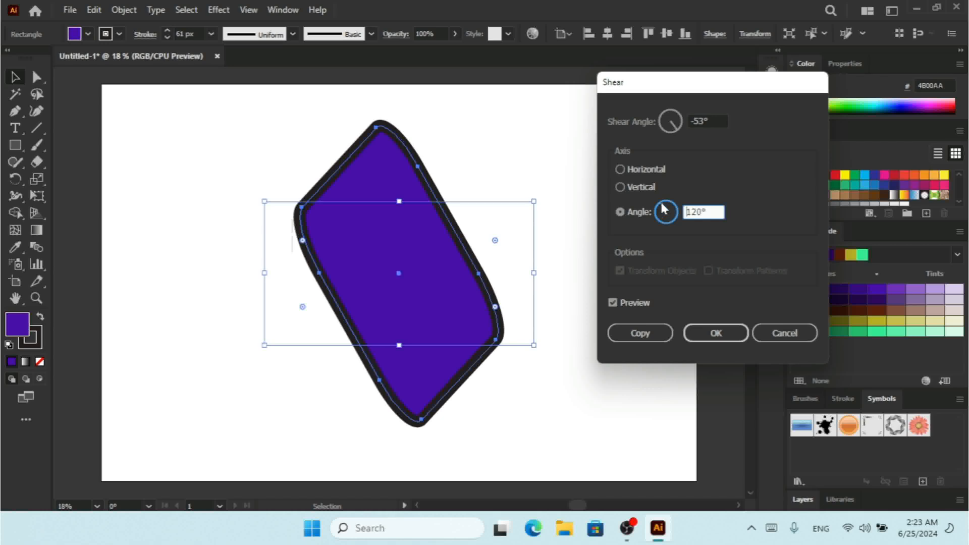
pyautogui.moveTo(729, 87); pyautogui.dragTo(721, 89)
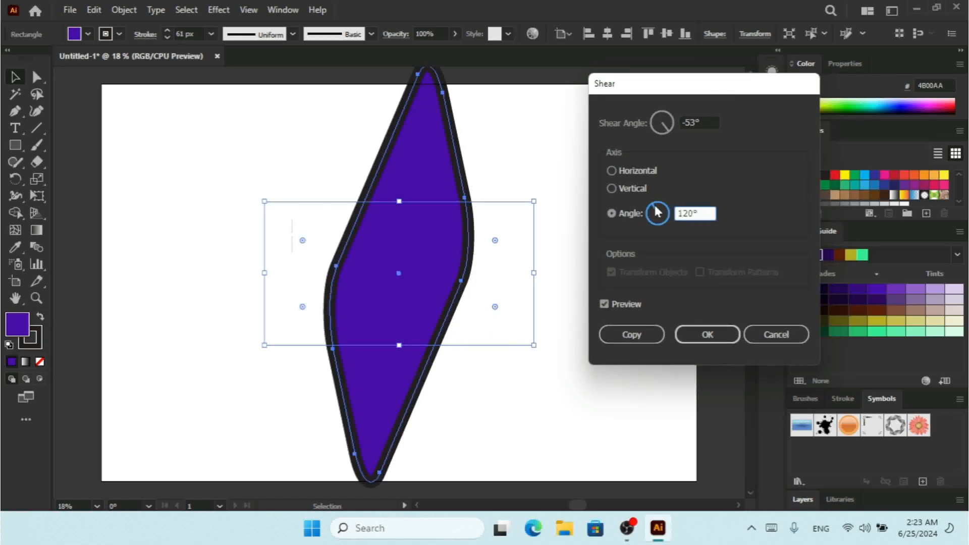
pyautogui.moveTo(665, 219)
pyautogui.mouseDown()
pyautogui.moveTo(663, 206)
pyautogui.moveTo(667, 220)
pyautogui.mouseUp()
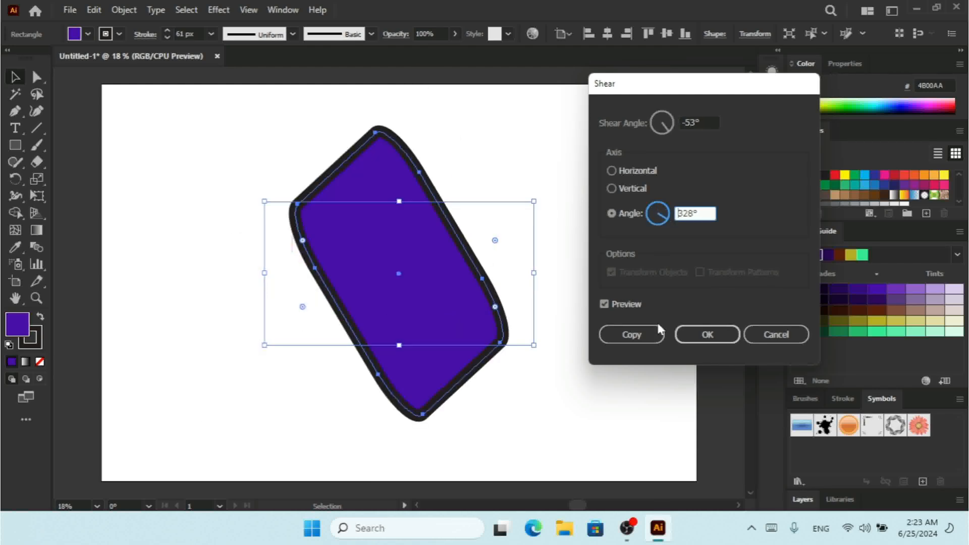
pyautogui.click(630, 337)
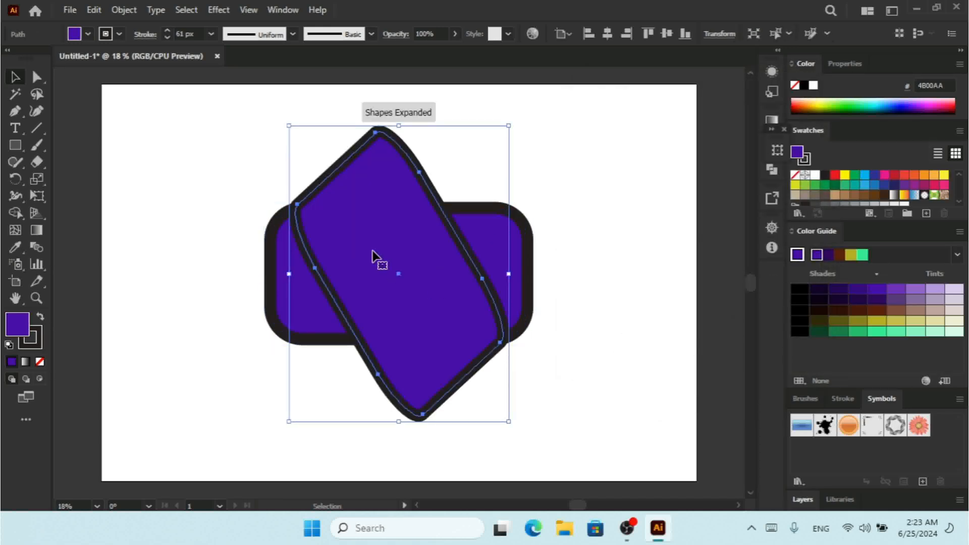
# Step: Move the sheared copy to the left of the original, delete it, and select the rounded rectangle
pyautogui.moveTo(383, 251); pyautogui.dragTo(331, 249)
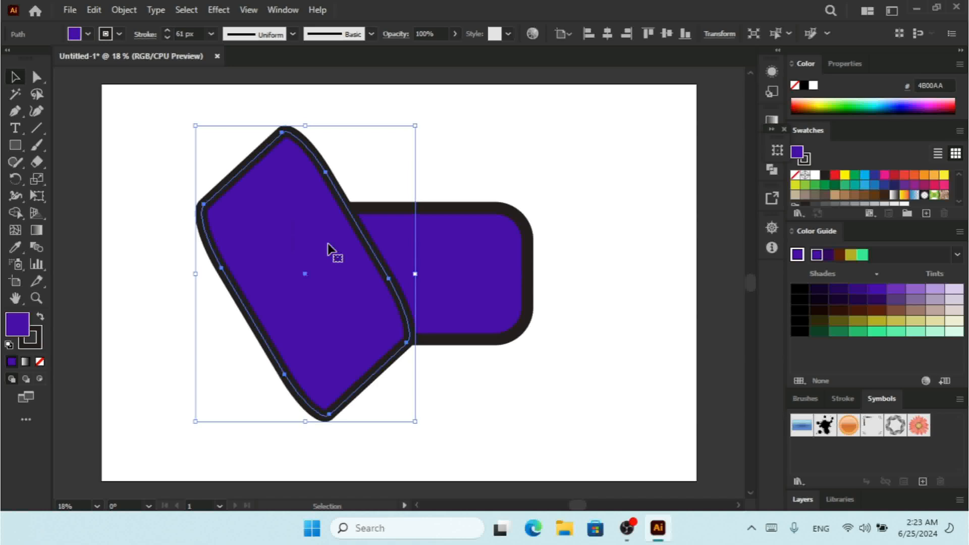
pyautogui.press('Delete')
pyautogui.click(330, 251)
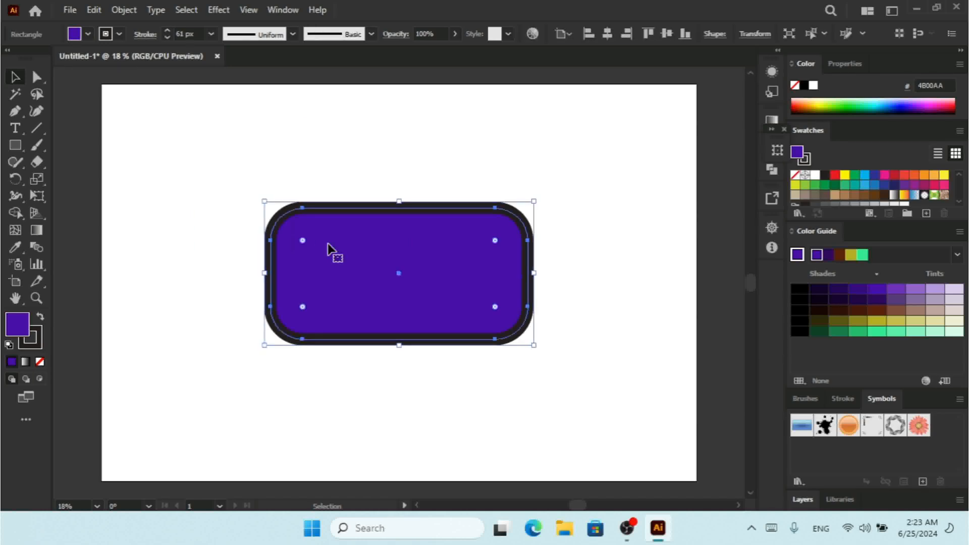
# Step: View the Transform Each options for the rounded rectangle and leave them without applying anything
pyautogui.click(125, 10)
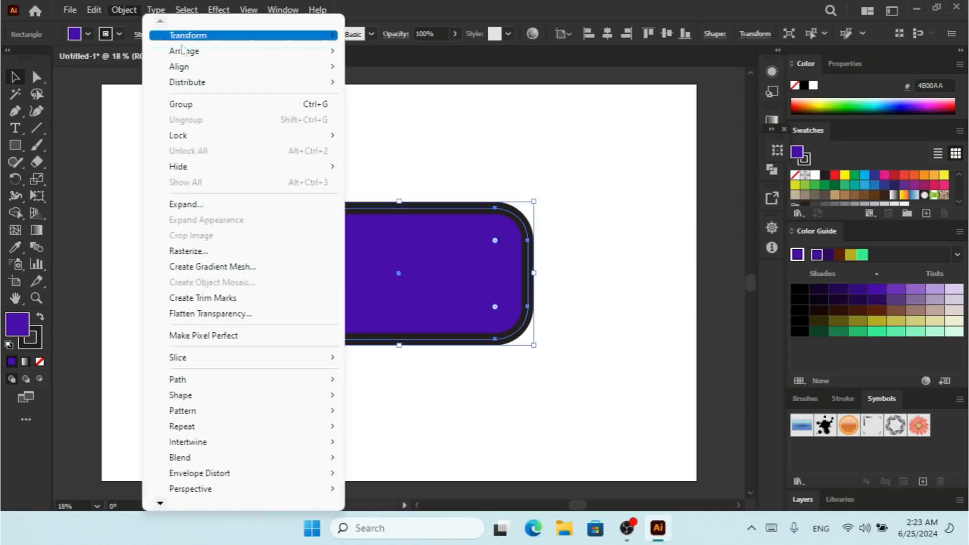
pyautogui.moveTo(222, 51)
pyautogui.moveTo(244, 36)
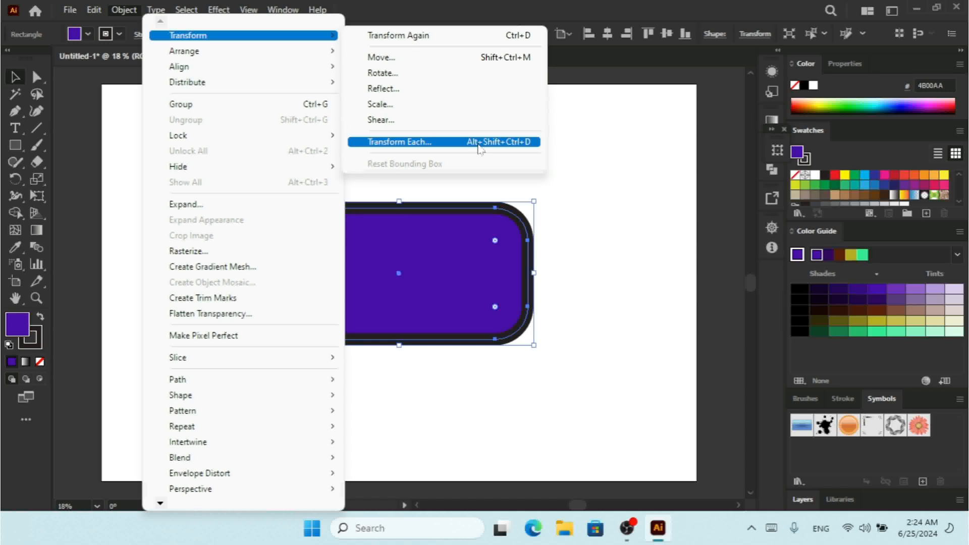
pyautogui.click(422, 146)
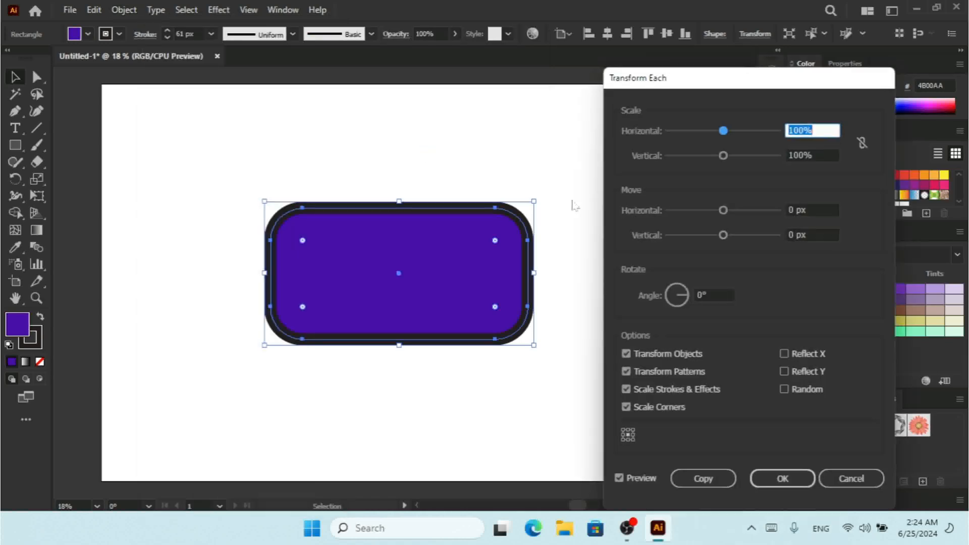
pyautogui.moveTo(720, 71); pyautogui.dragTo(705, 39)
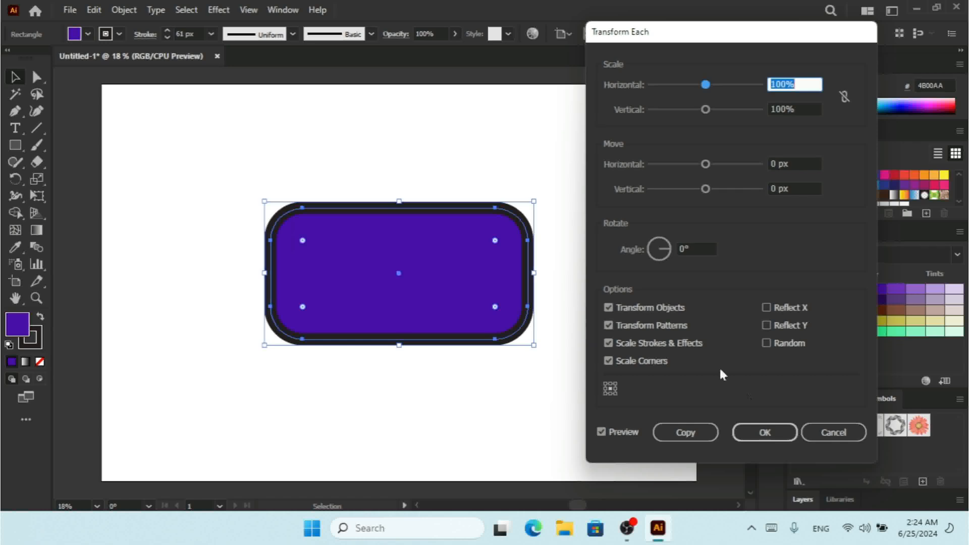
pyautogui.click(828, 435)
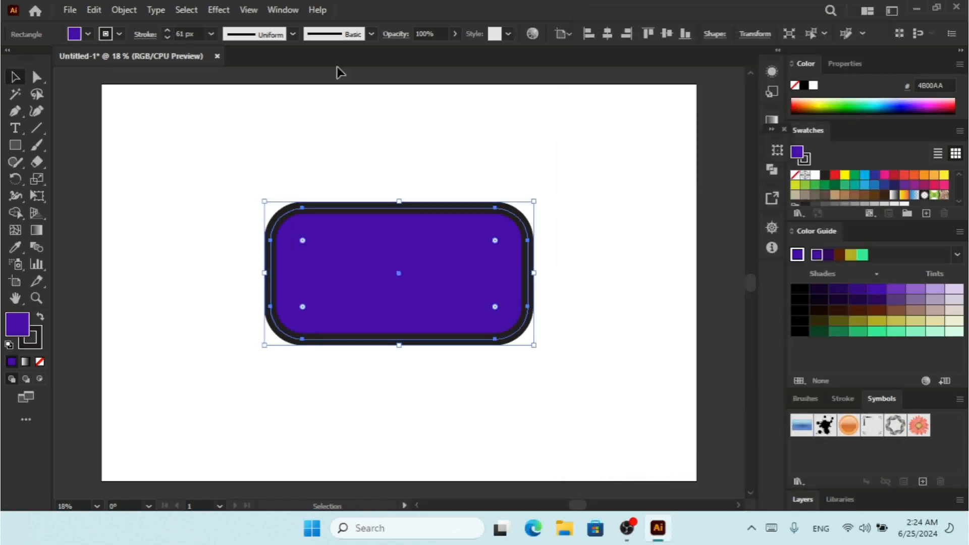
# Step: View the options of the Transform effect under Distort & Transform and leave them without applying the effect
pyautogui.click(219, 10)
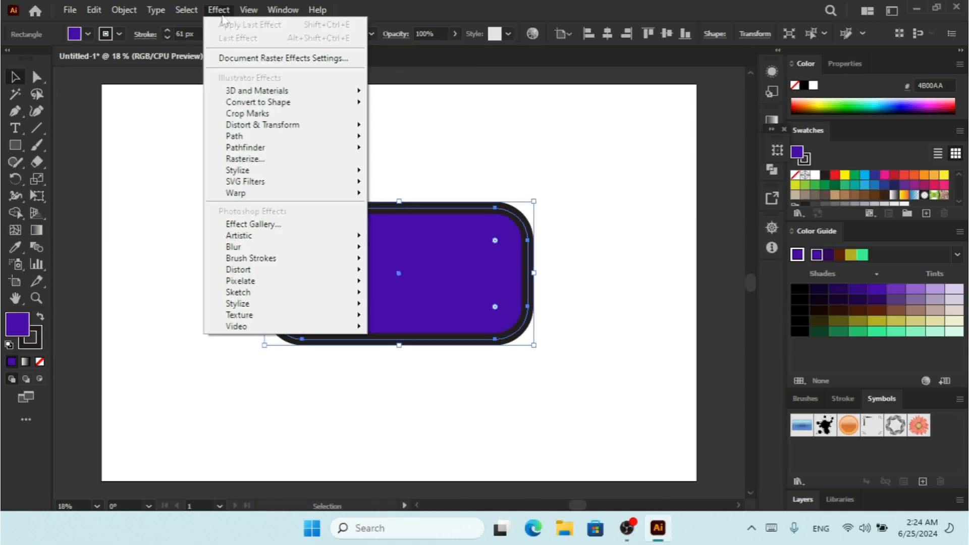
pyautogui.moveTo(280, 131)
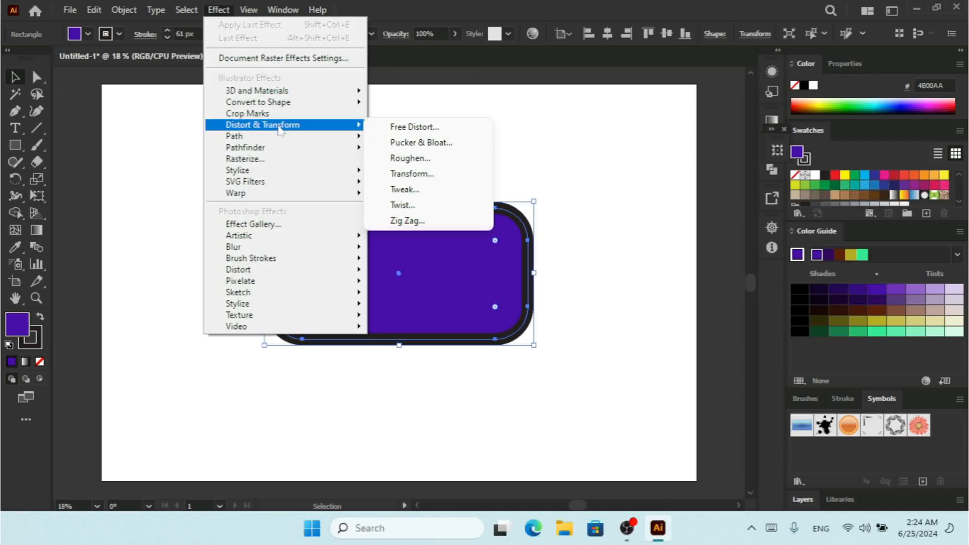
pyautogui.click(435, 175)
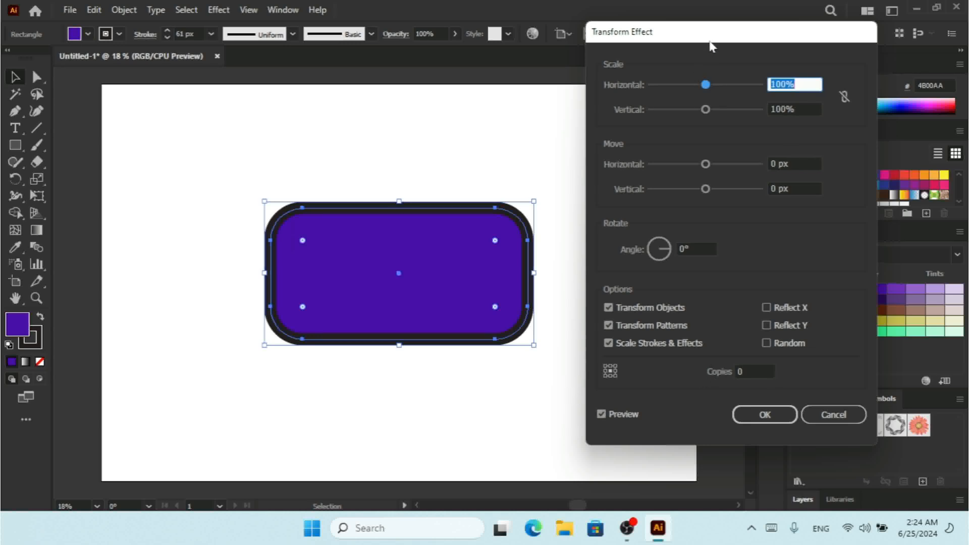
pyautogui.moveTo(712, 47); pyautogui.dragTo(699, 41)
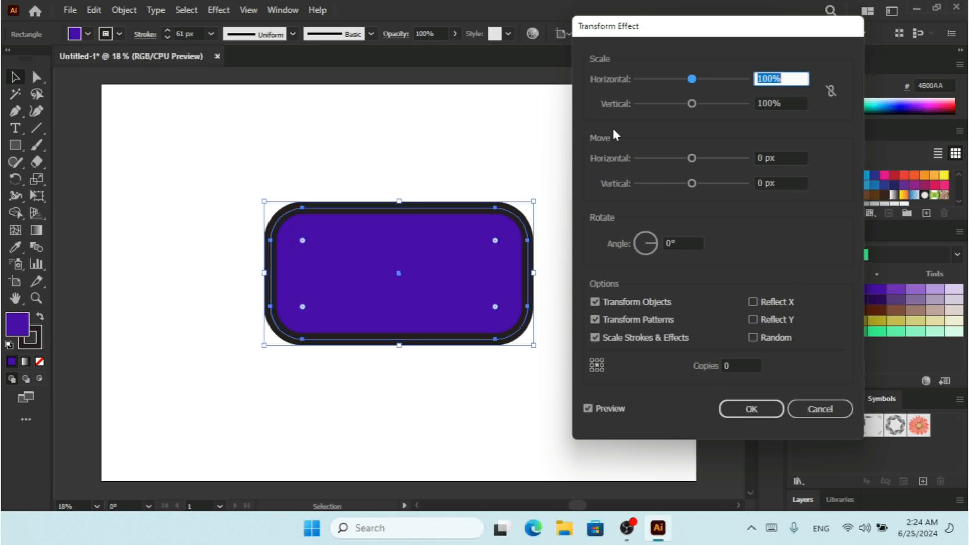
pyautogui.click(822, 410)
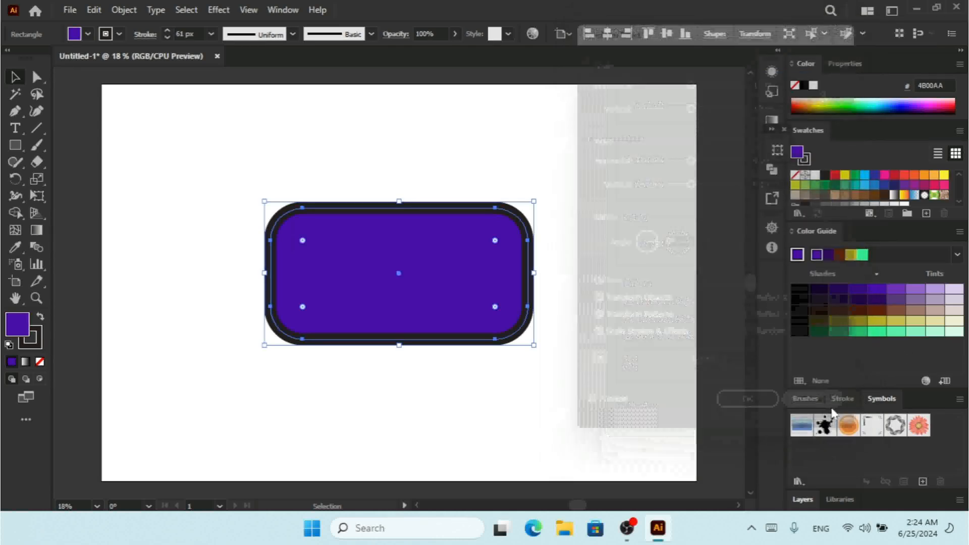
# Step: Start Transform Each on the rounded rectangle and set the scale to 98% horizontal and 136% vertical
pyautogui.click(127, 8)
pyautogui.moveTo(186, 37)
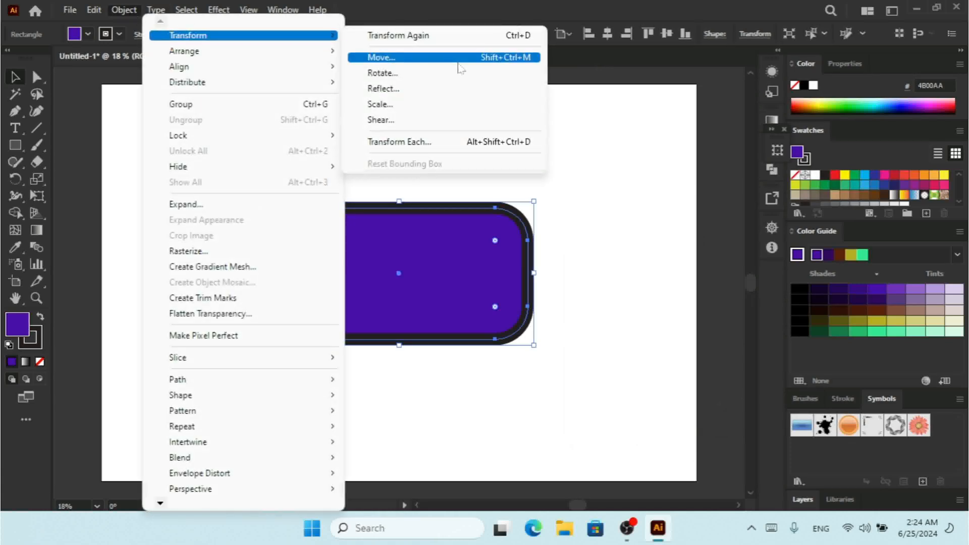
pyautogui.click(426, 142)
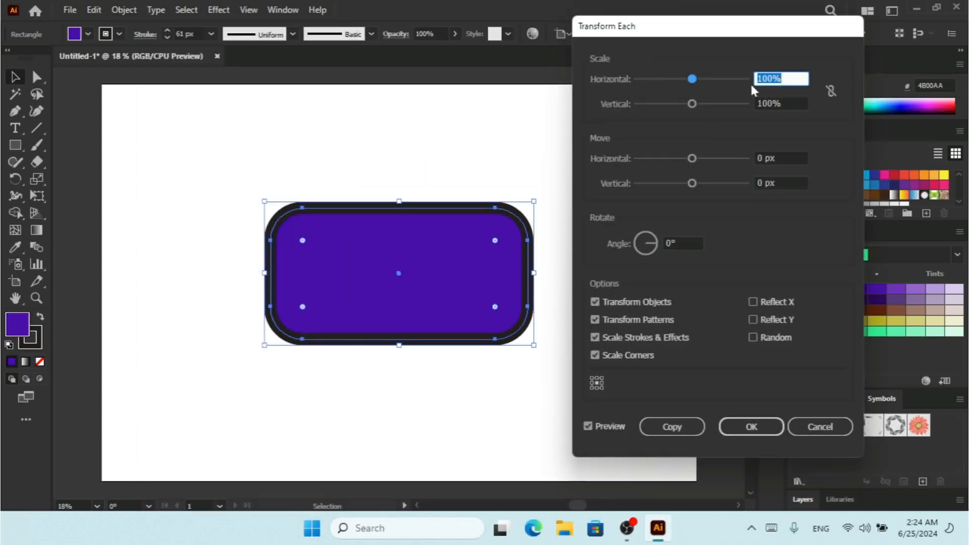
pyautogui.moveTo(693, 80)
pyautogui.mouseDown()
pyautogui.moveTo(678, 79)
pyautogui.moveTo(707, 79)
pyautogui.moveTo(691, 80)
pyautogui.moveTo(696, 102)
pyautogui.moveTo(726, 103)
pyautogui.moveTo(709, 107)
pyautogui.mouseUp()
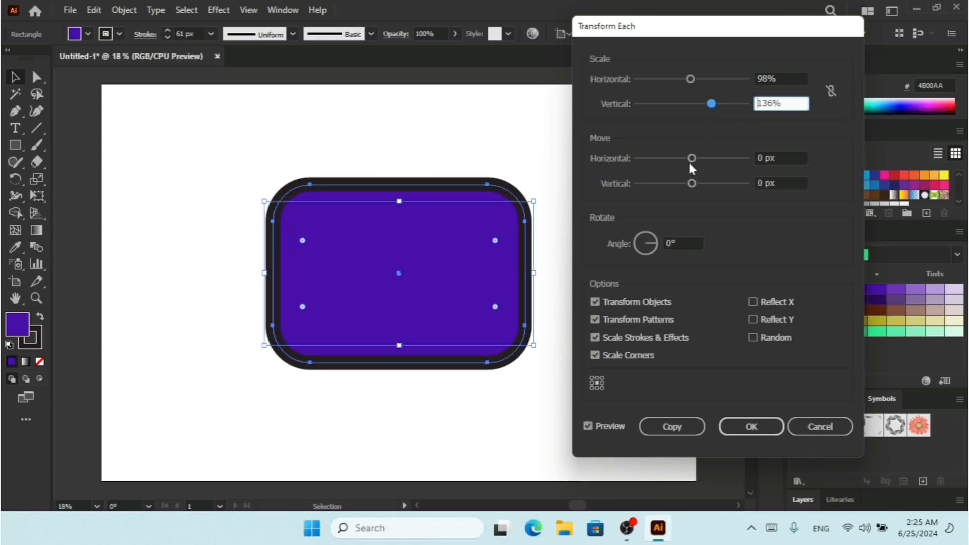
# Step: Set the Transform Each move to 8 px horizontal and -8 px vertical, and the rotation angle to 197°
pyautogui.moveTo(691, 159); pyautogui.dragTo(685, 192)
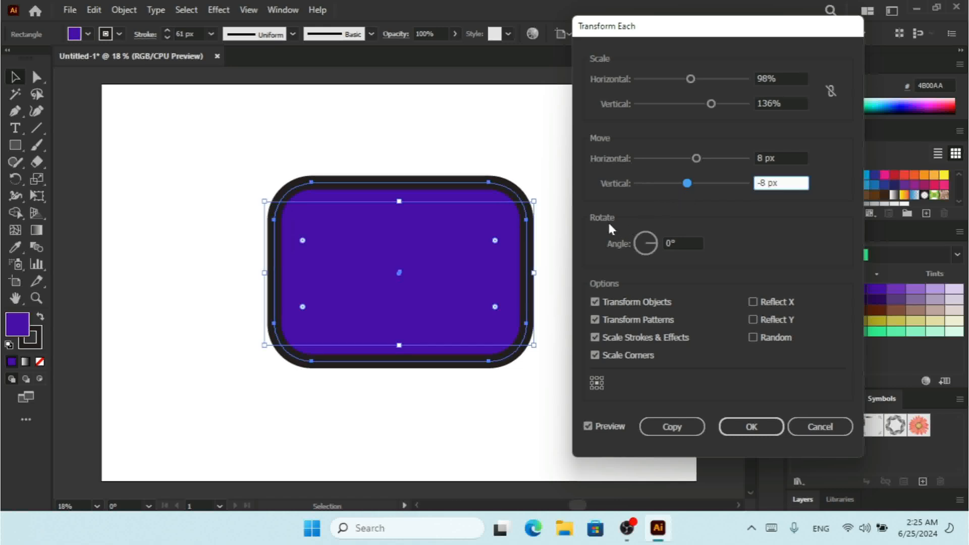
pyautogui.press('Tab')
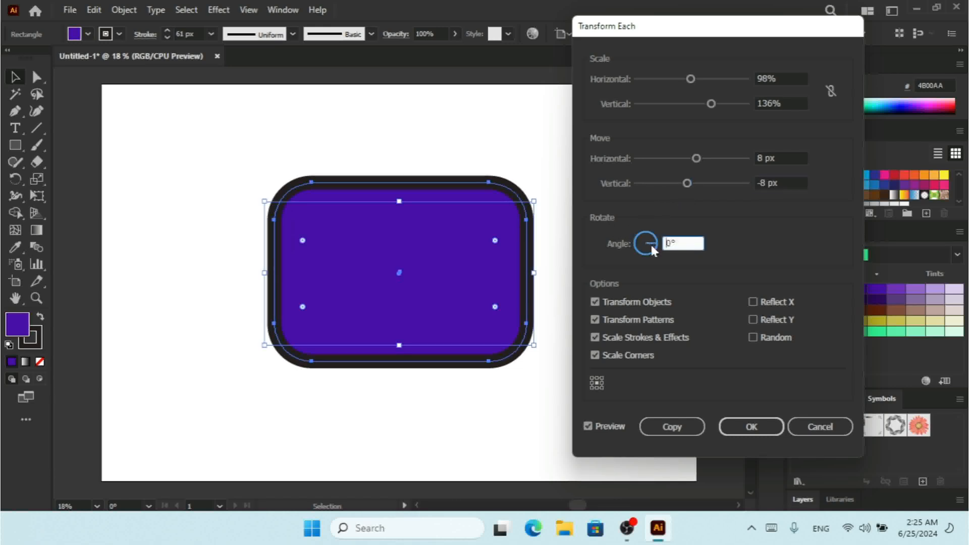
pyautogui.moveTo(644, 255)
pyautogui.mouseDown()
pyautogui.moveTo(642, 238)
pyautogui.moveTo(659, 244)
pyautogui.moveTo(659, 262)
pyautogui.moveTo(637, 246)
pyautogui.mouseUp()
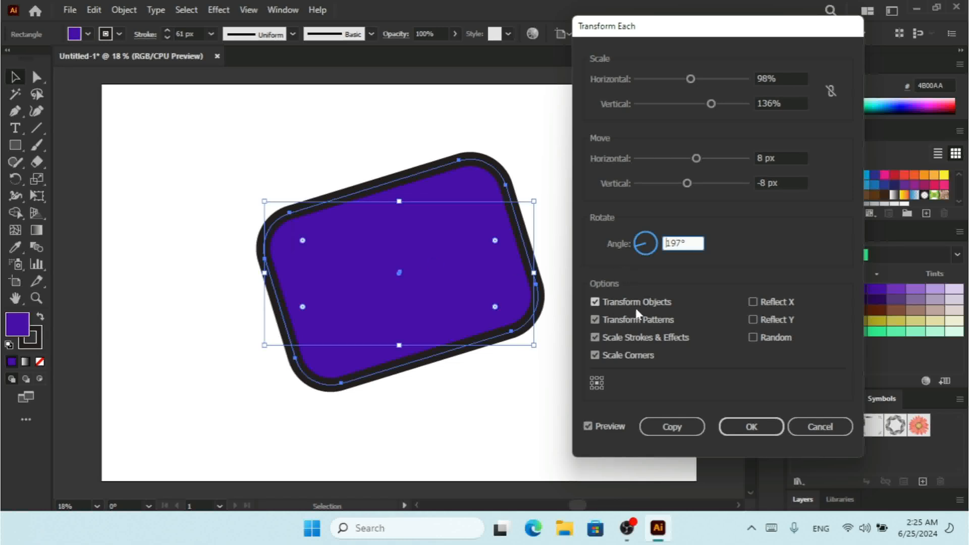
# Step: Preview the rectangle with Transform Objects and Scale Strokes & Effects each off and on, and set the horizontal move to -2 px
pyautogui.click(655, 304)
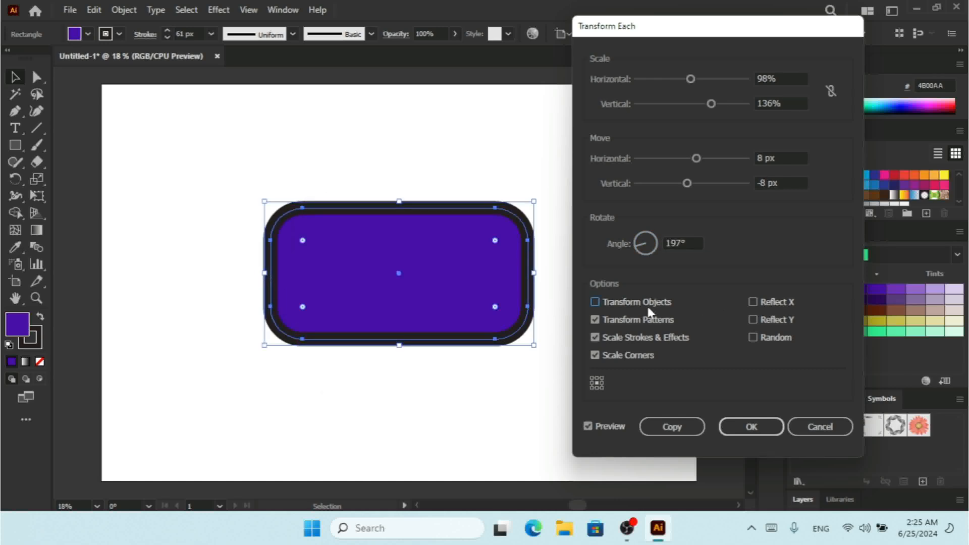
pyautogui.moveTo(696, 157)
pyautogui.mouseDown()
pyautogui.moveTo(704, 156)
pyautogui.moveTo(686, 157)
pyautogui.mouseUp()
pyautogui.click(616, 303)
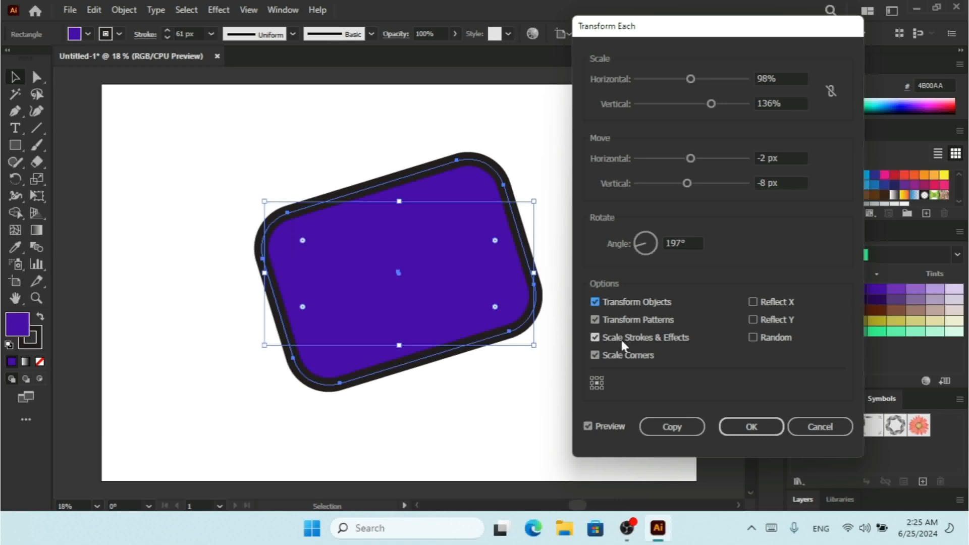
pyautogui.click(595, 337)
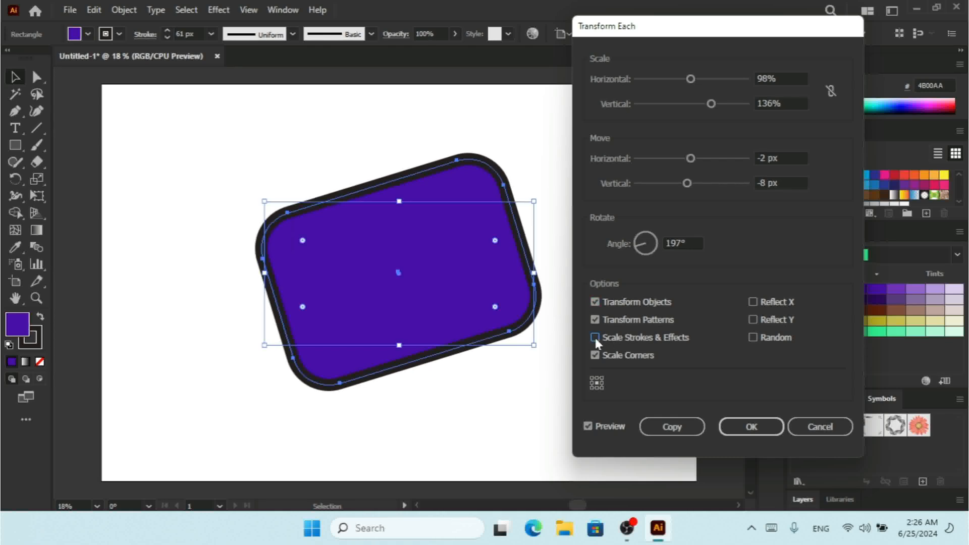
pyautogui.click(596, 337)
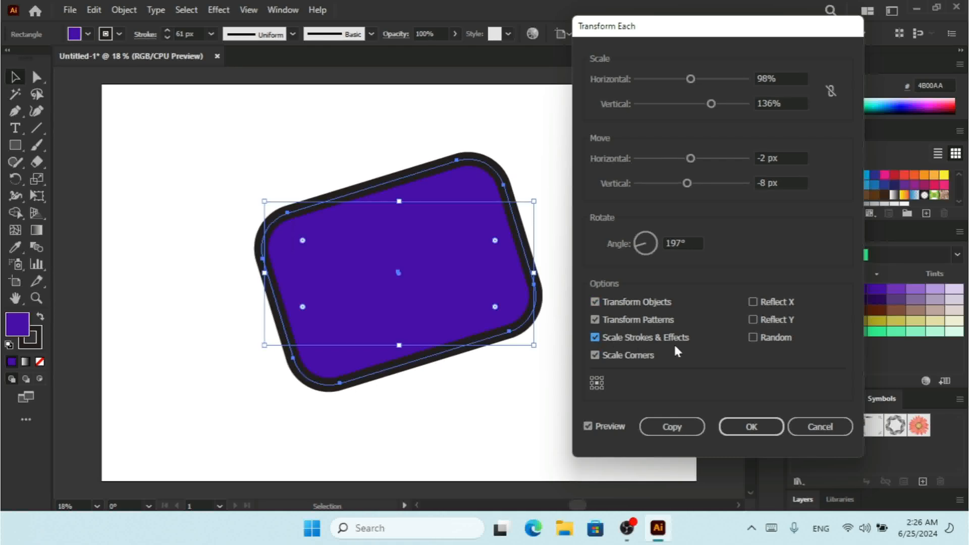
# Step: Preview Scale Corners and Reflect X off and on with a -25 px horizontal move, and leave Transform Each without applying it
pyautogui.click(592, 357)
pyautogui.click(591, 358)
pyautogui.moveTo(690, 158)
pyautogui.mouseDown()
pyautogui.moveTo(663, 161)
pyautogui.moveTo(678, 160)
pyautogui.mouseUp()
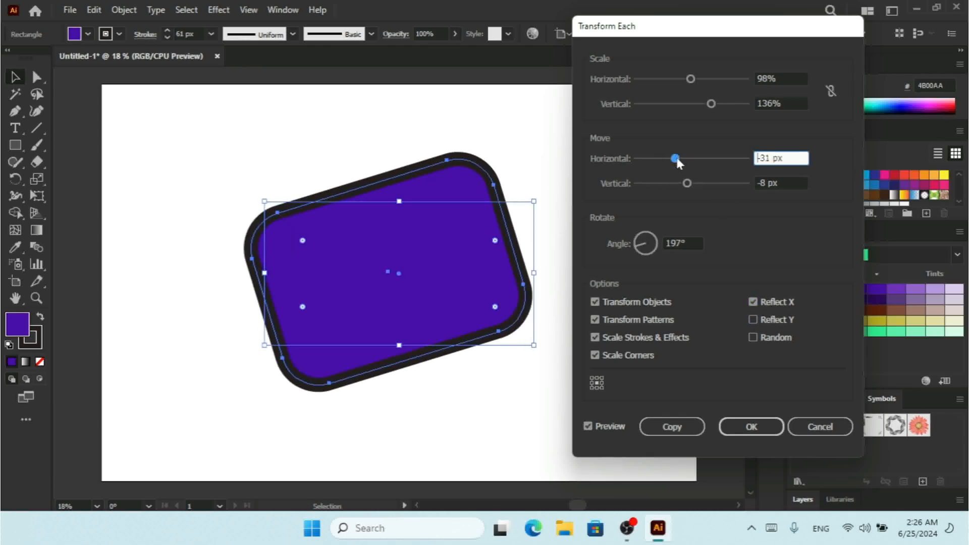
pyautogui.click(780, 299)
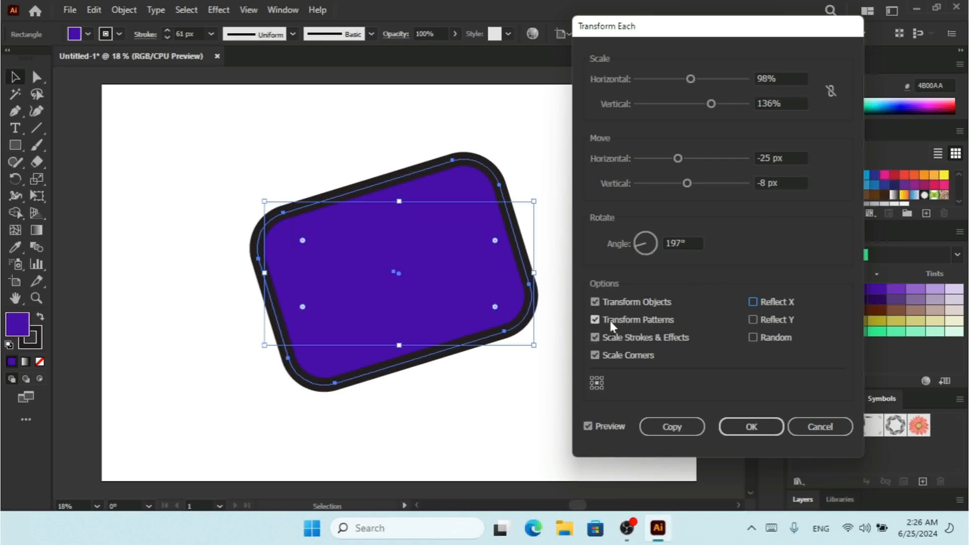
pyautogui.click(803, 429)
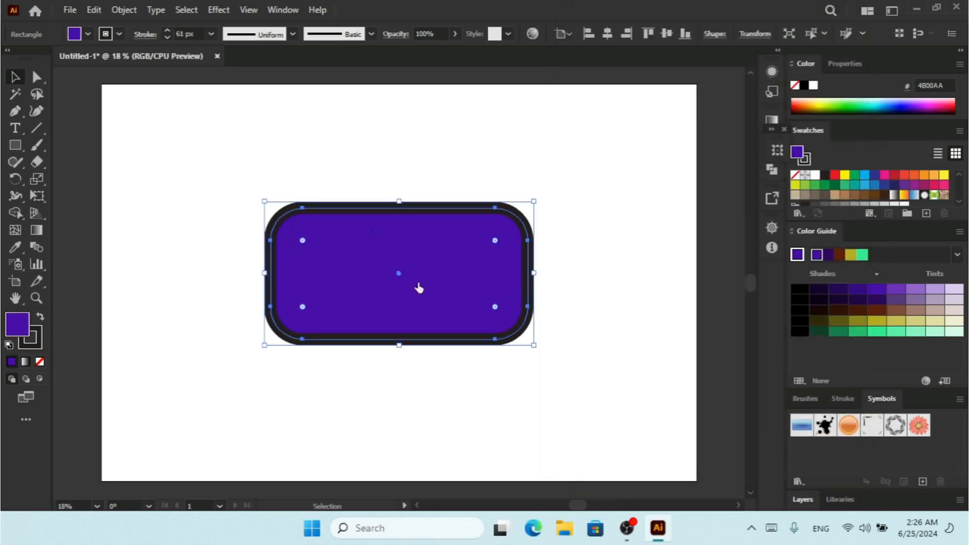
# Step: Shrink the rounded rectangle slightly and move it up, and draw a large star with a small overlapping star below it
pyautogui.moveTo(536, 273); pyautogui.dragTo(428, 240)
pyautogui.click(15, 145)
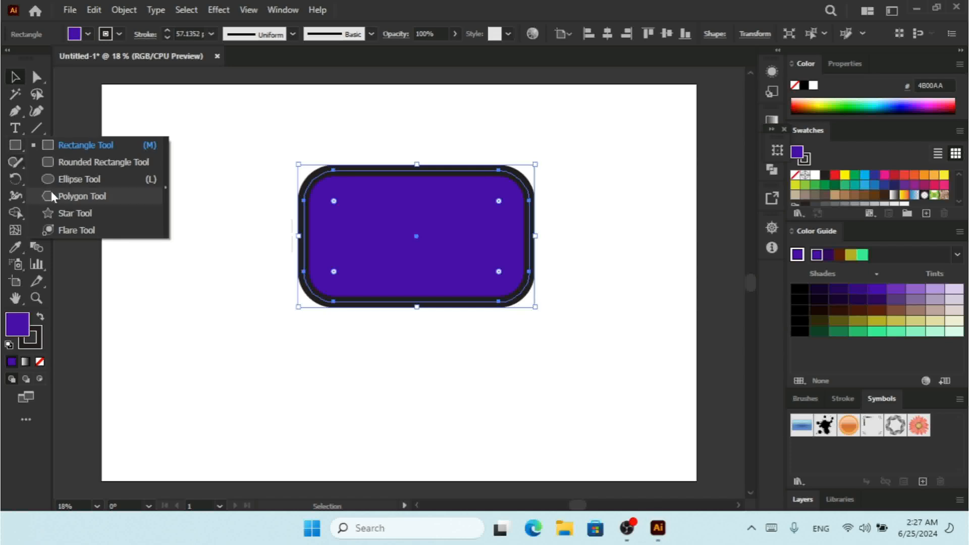
pyautogui.click(75, 213)
pyautogui.moveTo(348, 350); pyautogui.dragTo(378, 374)
pyautogui.moveTo(378, 373); pyautogui.dragTo(387, 376)
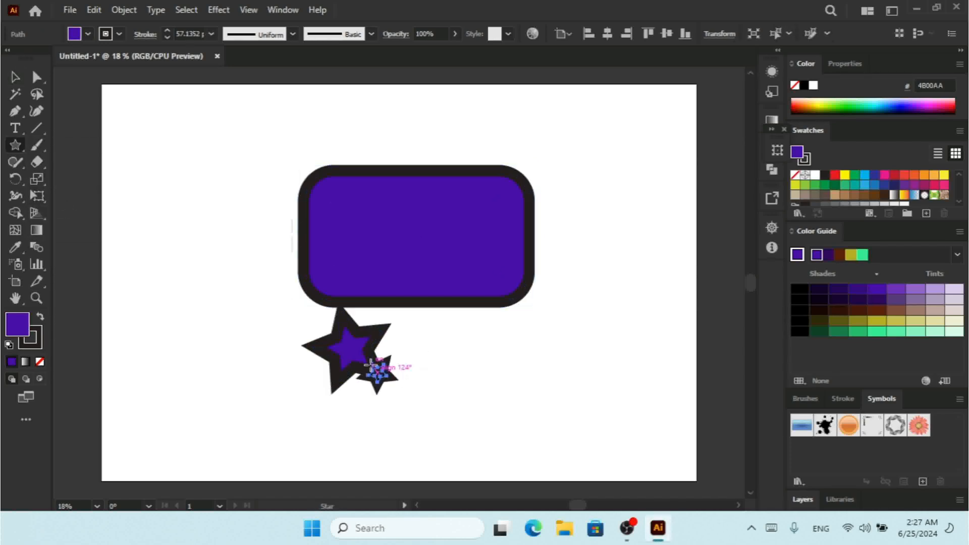
# Step: Save the two stars as a pattern swatch and fill the rounded rectangle with that pattern
pyautogui.click(15, 77)
pyautogui.click(417, 343)
pyautogui.moveTo(425, 329)
pyautogui.mouseDown()
pyautogui.moveTo(329, 381)
pyautogui.moveTo(817, 453)
pyautogui.moveTo(784, 338)
pyautogui.moveTo(830, 204)
pyautogui.moveTo(917, 203)
pyautogui.mouseUp()
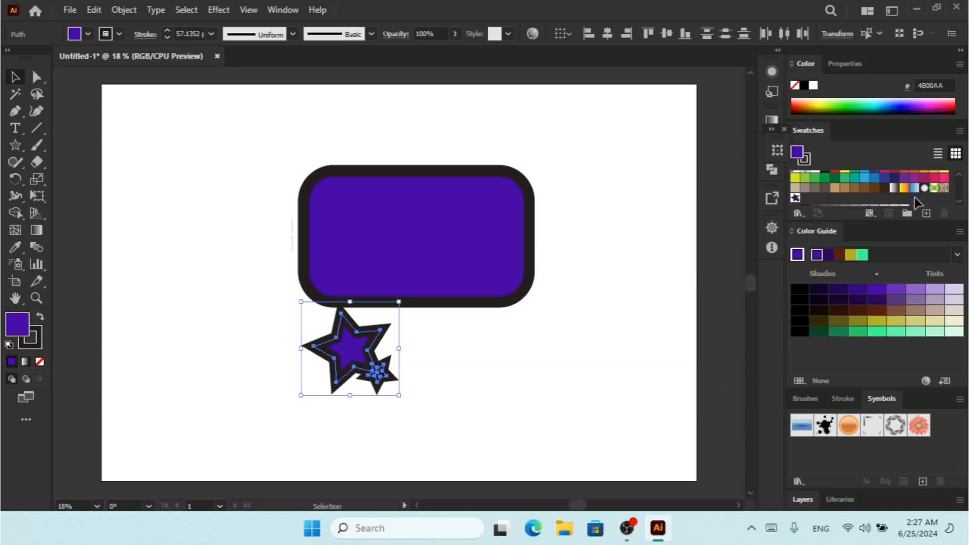
pyautogui.click(376, 214)
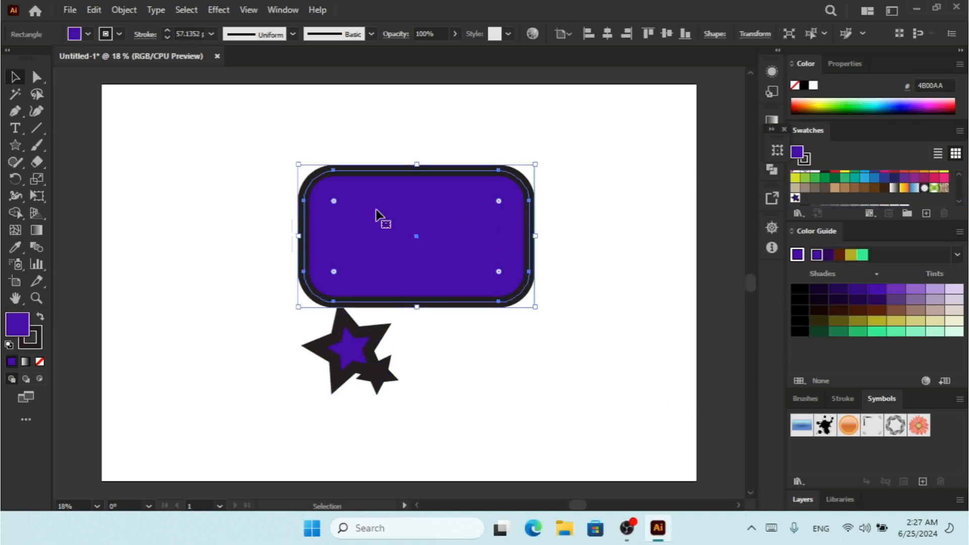
pyautogui.click(796, 197)
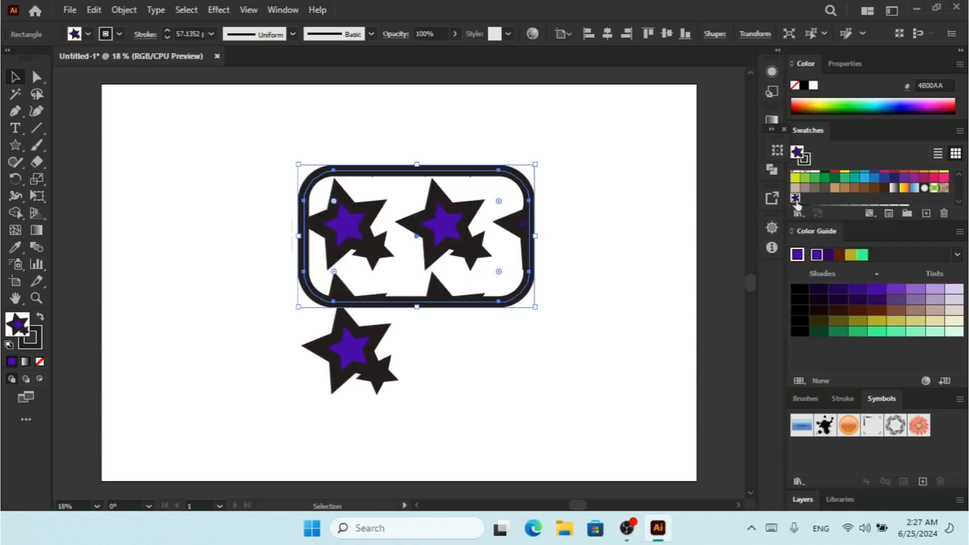
# Step: Delete the small and large stars below the rectangle and leave isolation mode
pyautogui.click(375, 367)
pyautogui.press('Delete')
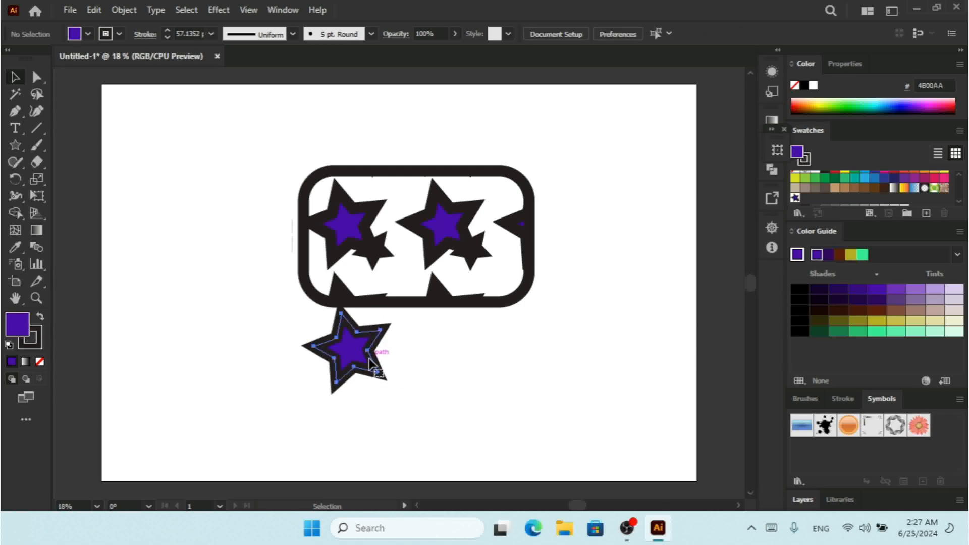
pyautogui.doubleClick(369, 359)
pyautogui.press('Delete')
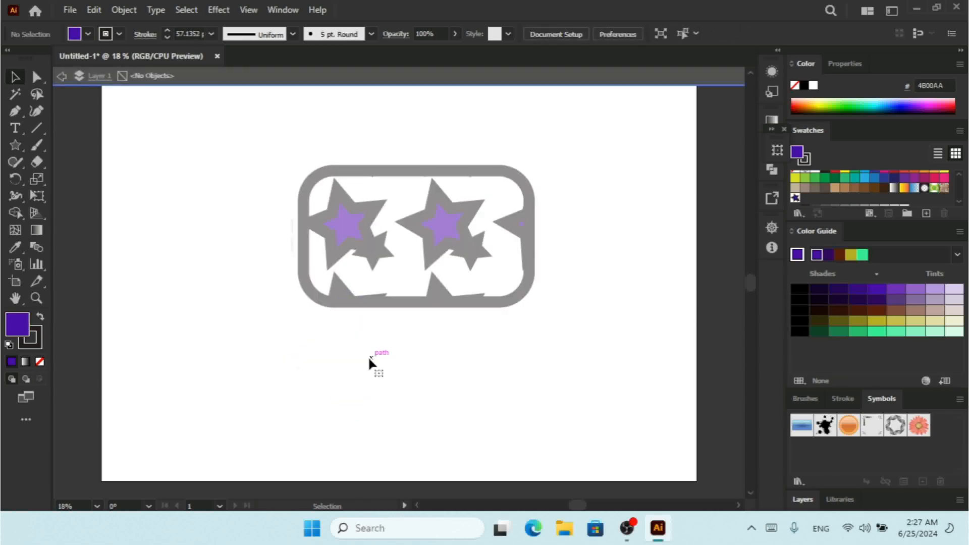
pyautogui.doubleClick(238, 145)
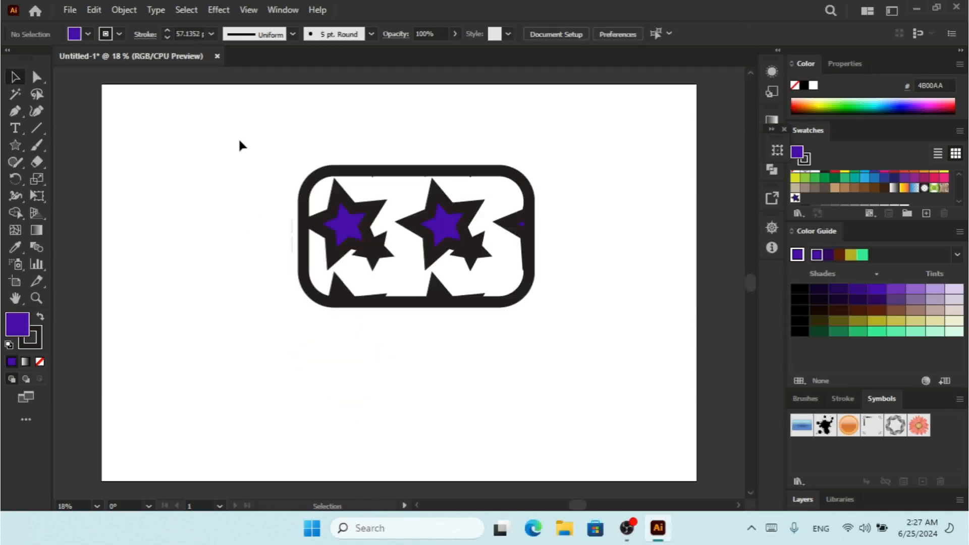
# Step: Start Transform Each on the star-patterned rectangle, compare a -39 px horizontal move with Transform Patterns off and on, and set the move to -17 px
pyautogui.click(333, 198)
pyautogui.click(124, 10)
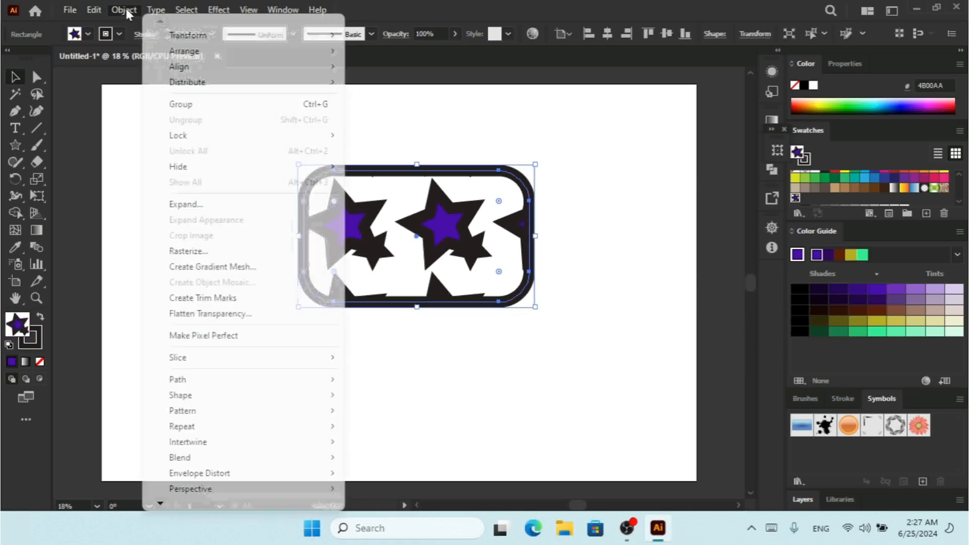
pyautogui.moveTo(308, 35)
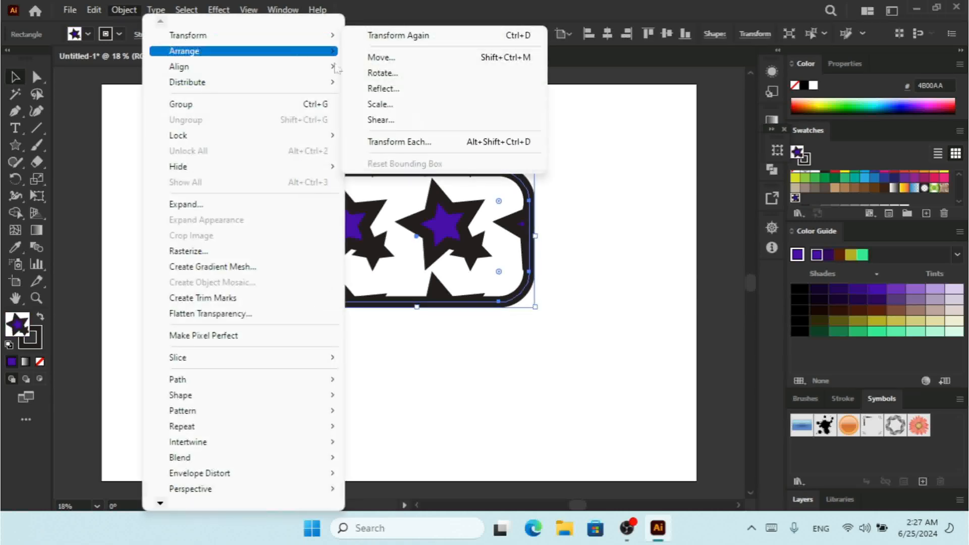
pyautogui.click(458, 143)
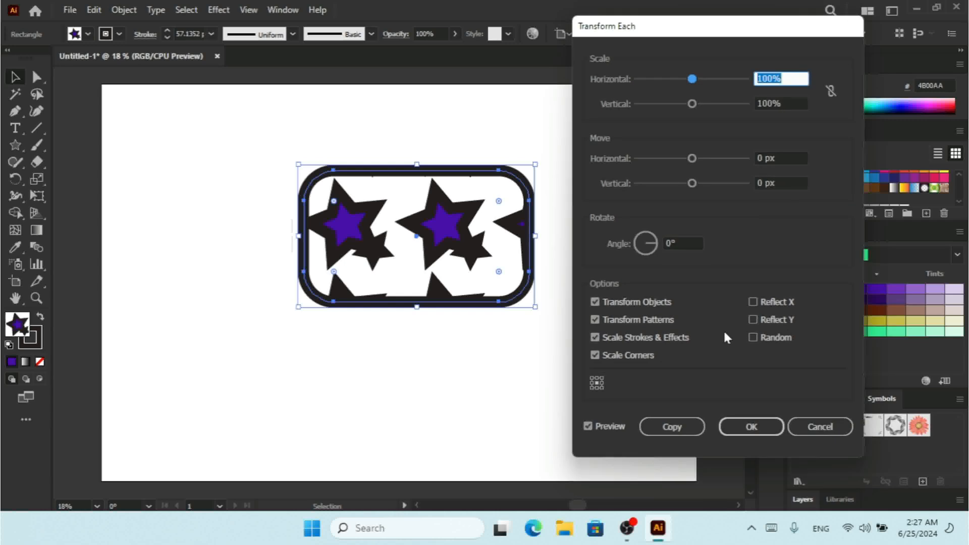
pyautogui.click(636, 323)
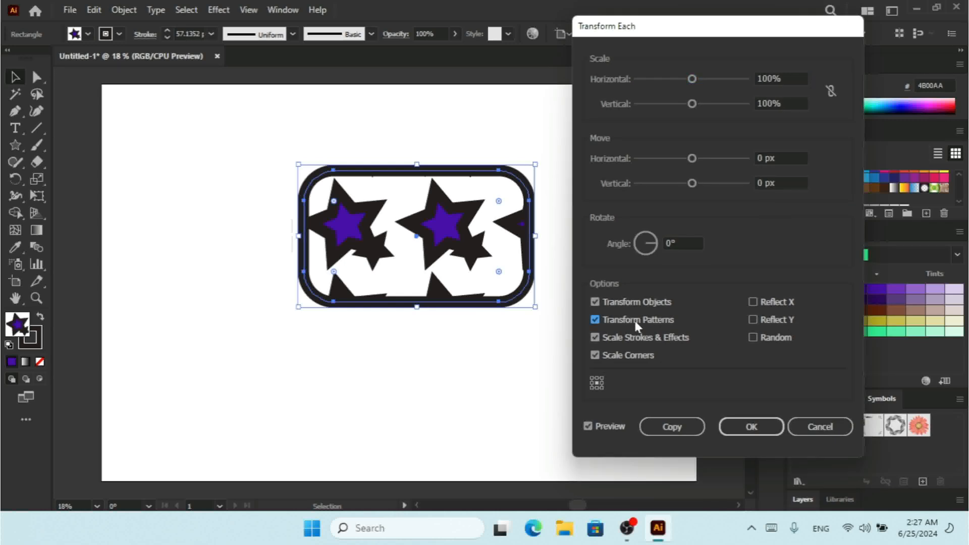
pyautogui.moveTo(698, 161); pyautogui.dragTo(671, 161)
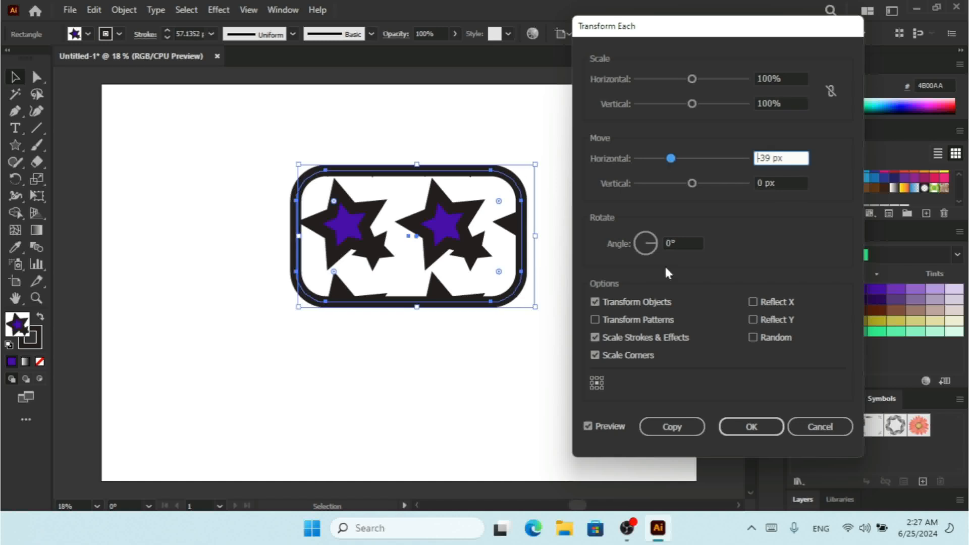
pyautogui.click(638, 320)
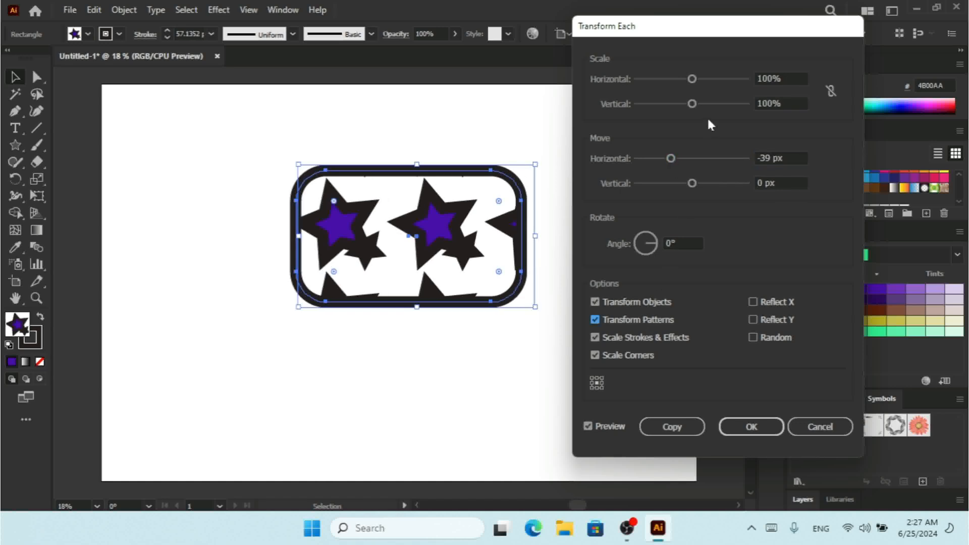
pyautogui.moveTo(671, 159)
pyautogui.mouseDown()
pyautogui.moveTo(646, 158)
pyautogui.moveTo(731, 153)
pyautogui.moveTo(662, 161)
pyautogui.moveTo(739, 162)
pyautogui.moveTo(683, 160)
pyautogui.mouseUp()
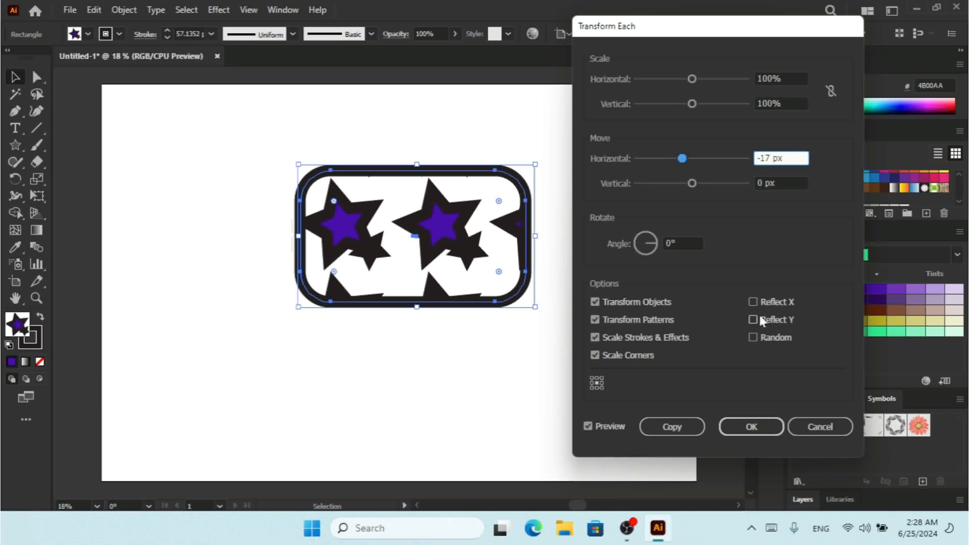
# Step: Turn on Random, set the vertical move to -58 px, and toggle Random repeatedly to preview different random results
pyautogui.click(753, 338)
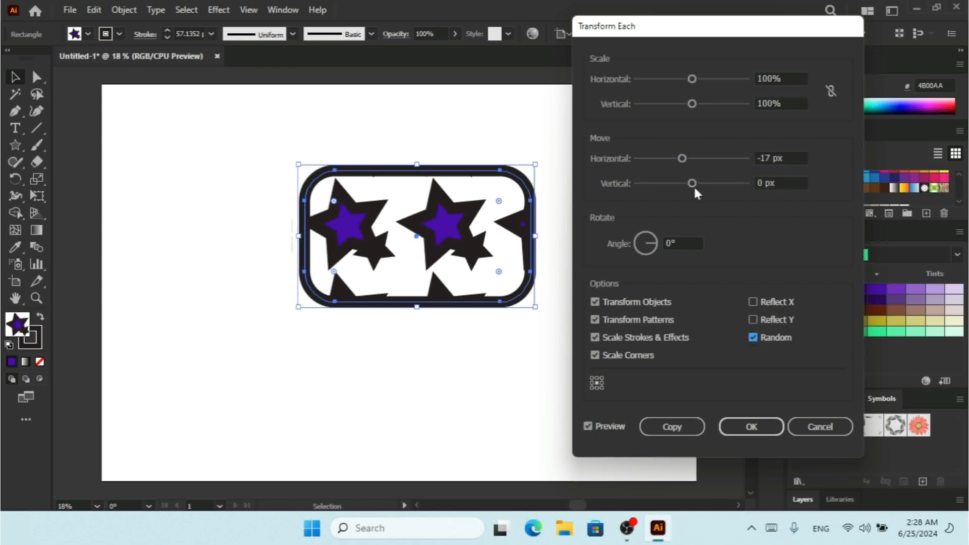
pyautogui.moveTo(692, 183); pyautogui.dragTo(661, 184)
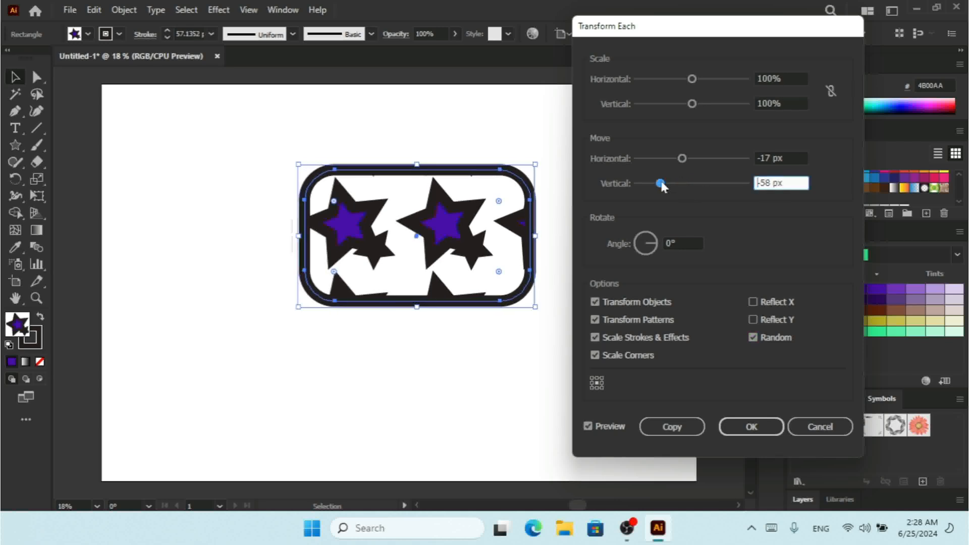
pyautogui.click(753, 337)
pyautogui.click(754, 337)
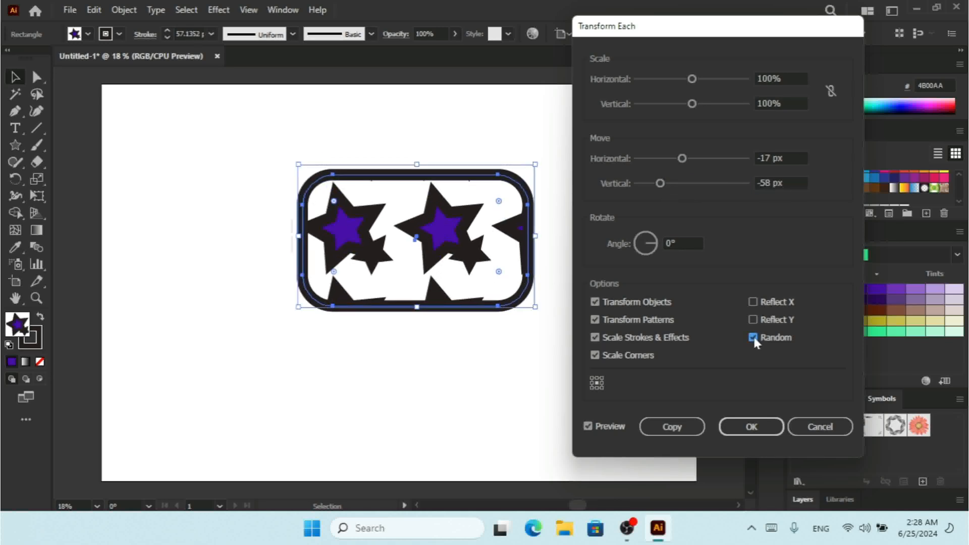
pyautogui.click(754, 337)
pyautogui.click(753, 338)
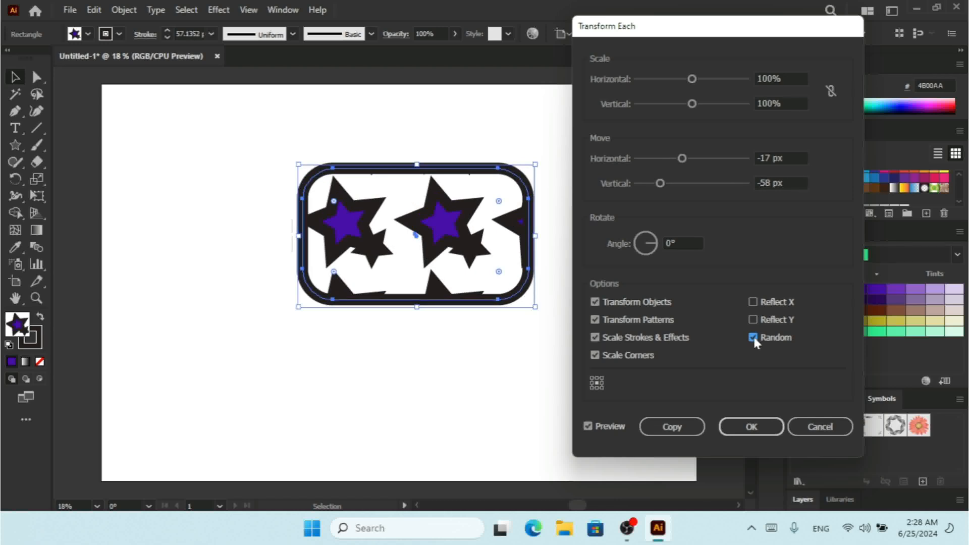
# Step: Set the horizontal scale to 36% with Random off, and re-enable Random repeatedly to preview varied widths
pyautogui.click(753, 338)
pyautogui.moveTo(692, 78); pyautogui.dragTo(653, 79)
pyautogui.click(753, 337)
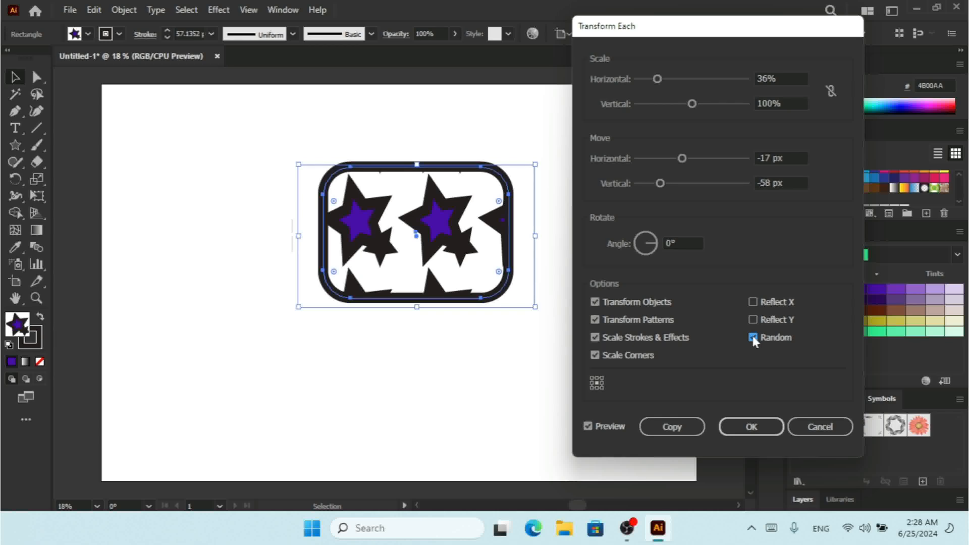
pyautogui.click(752, 336)
pyautogui.click(752, 335)
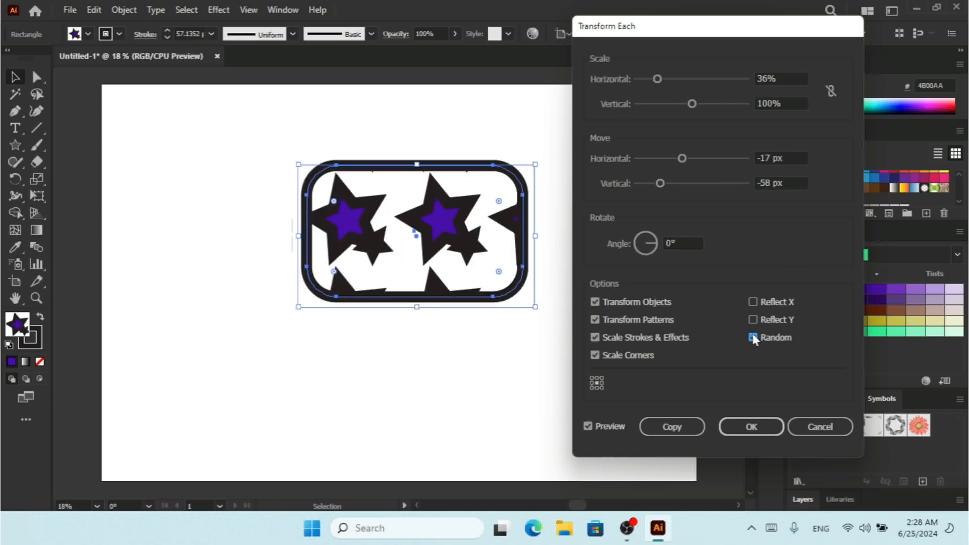
# Step: Toggle Reflect X on and off to compare the mirrored and unmirrored star pattern, leaving it off
pyautogui.click(752, 302)
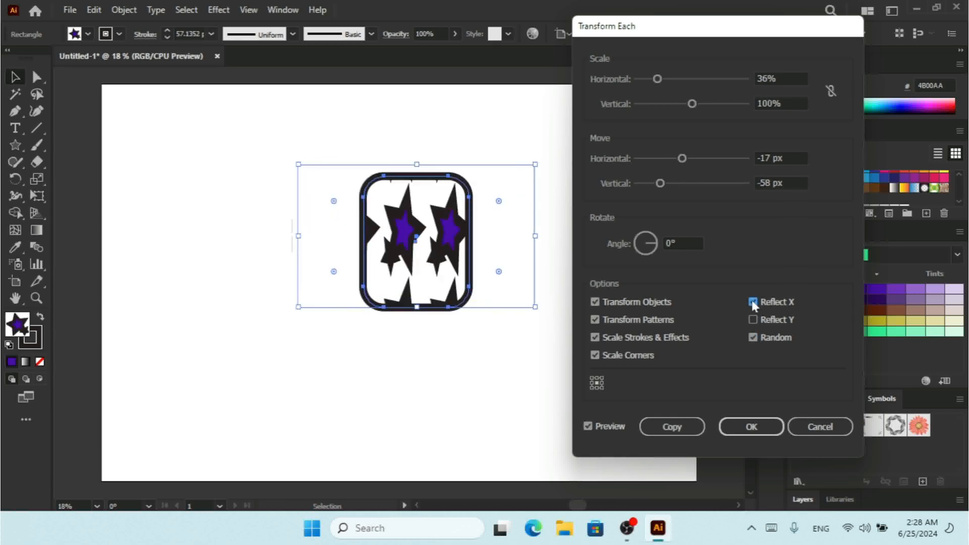
pyautogui.click(753, 302)
pyautogui.click(752, 302)
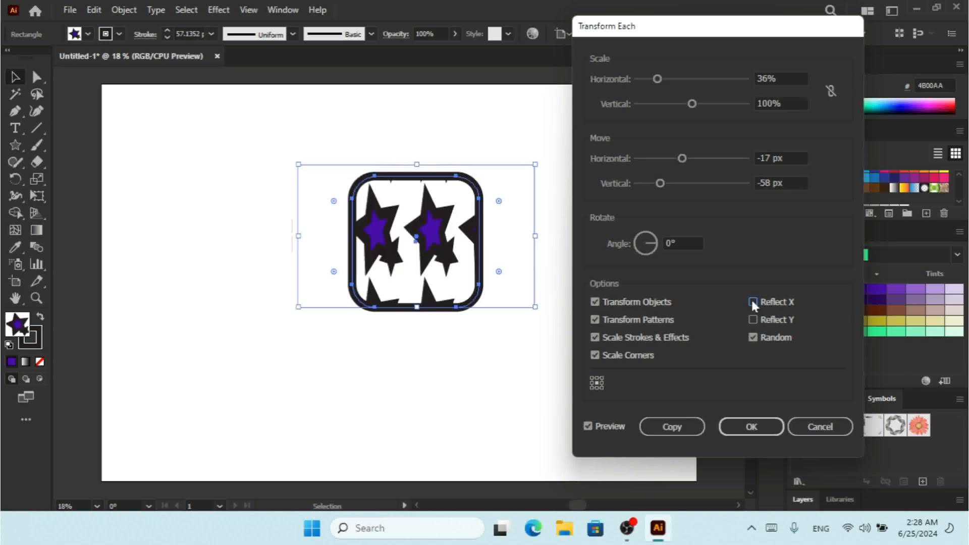
pyautogui.click(753, 302)
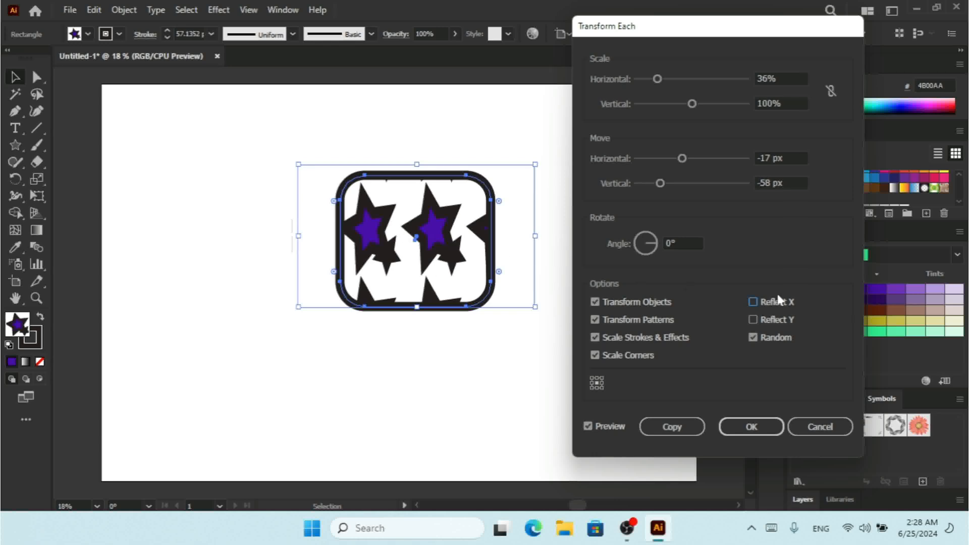
pyautogui.click(754, 302)
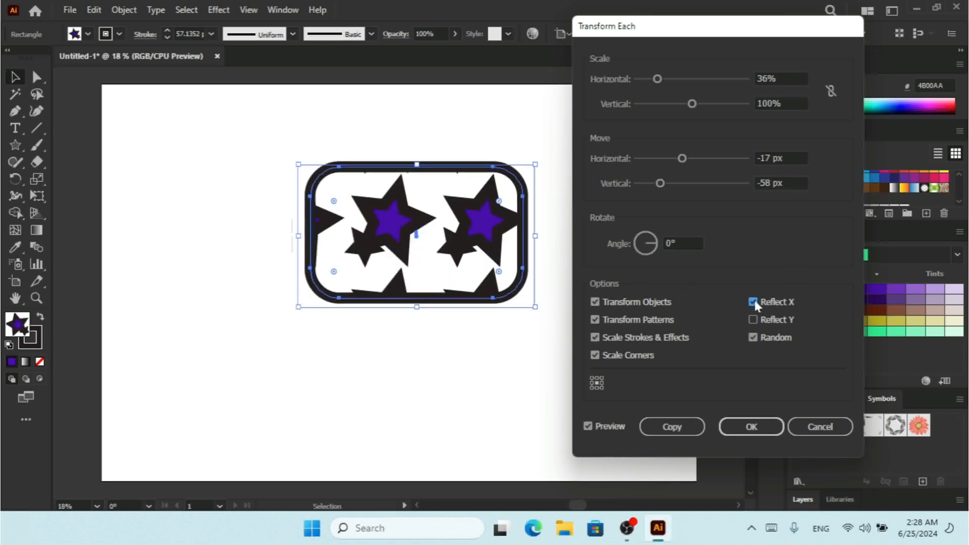
pyautogui.click(754, 303)
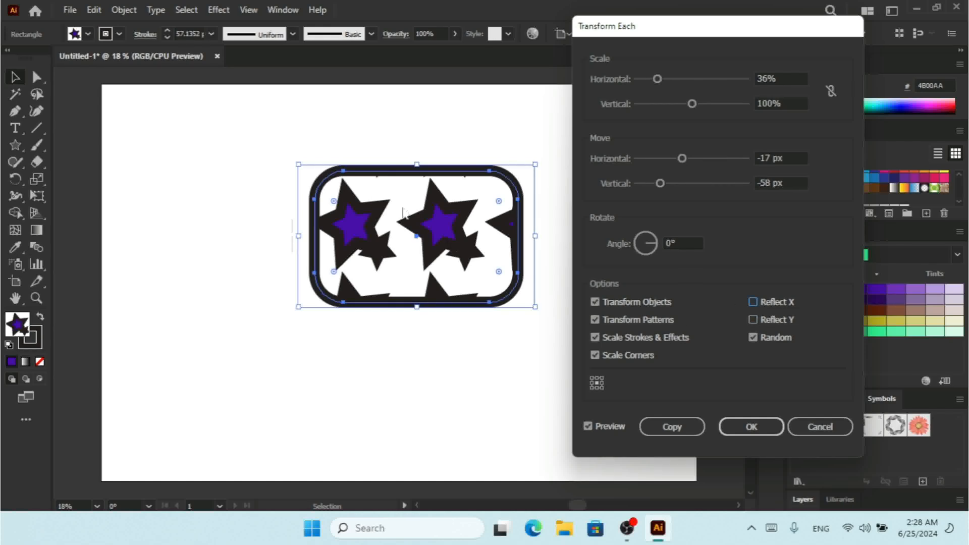
# Step: Turn on Reflect Y and set the transform reference point to the rectangle's top-left corner
pyautogui.click(753, 320)
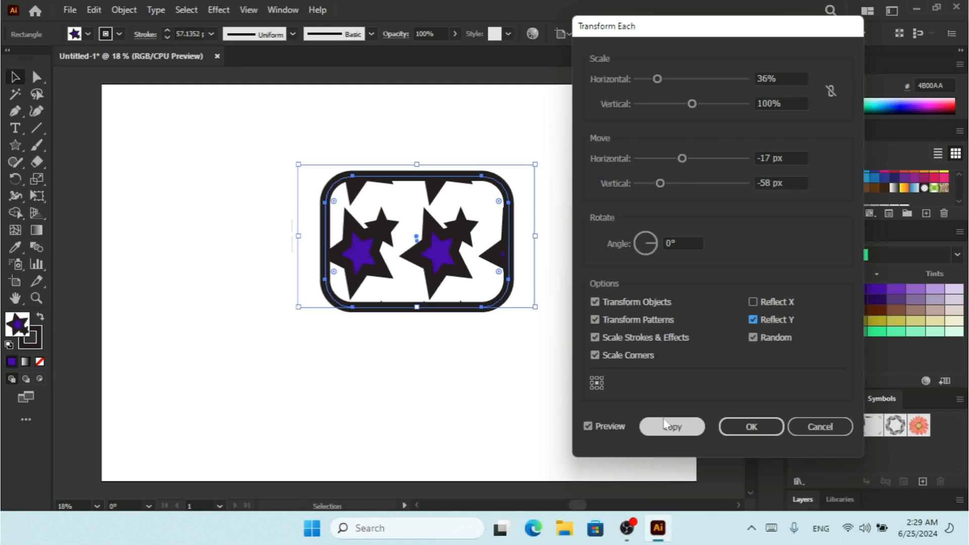
pyautogui.click(594, 382)
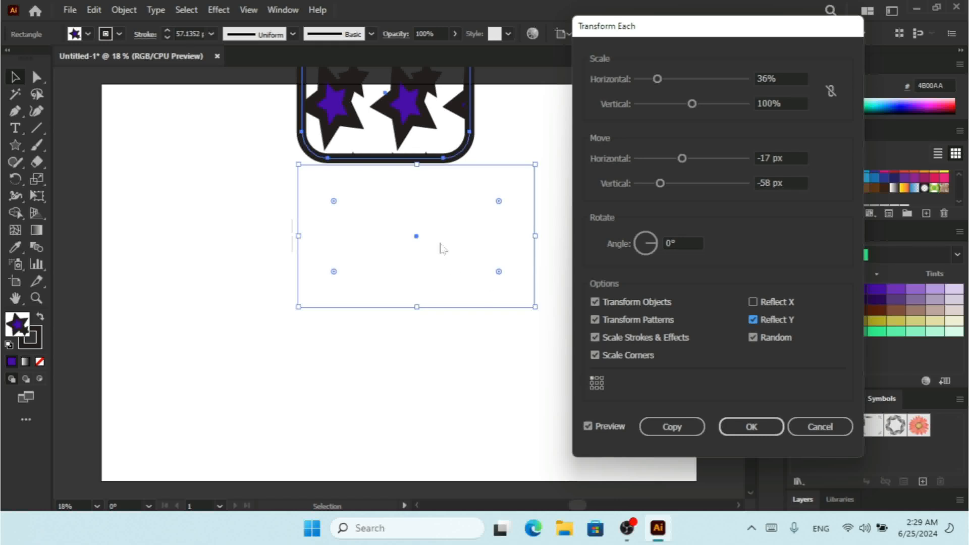
# Step: Compare the reflected result with the reference point at the middle-left, bottom-left and bottom-centre, finishing with it at the centre
pyautogui.click(592, 384)
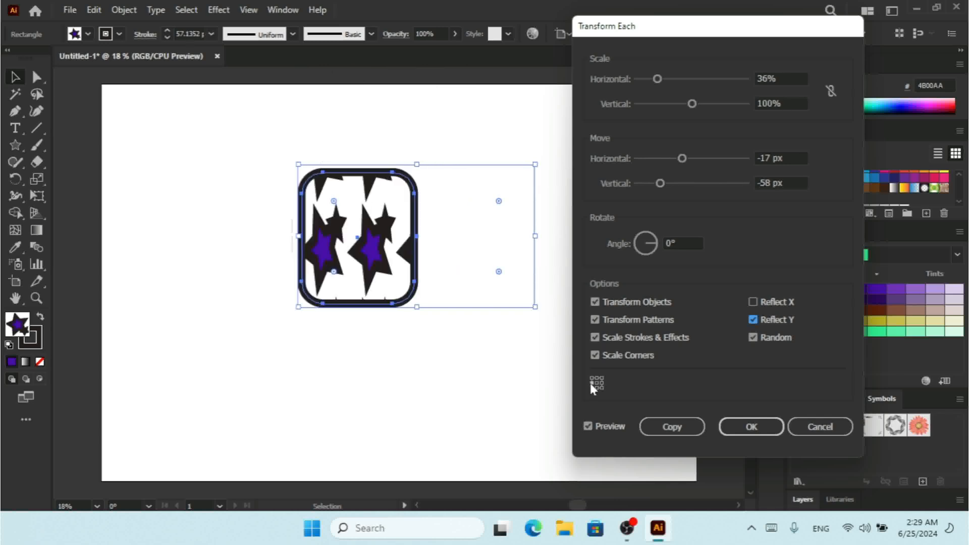
pyautogui.click(592, 388)
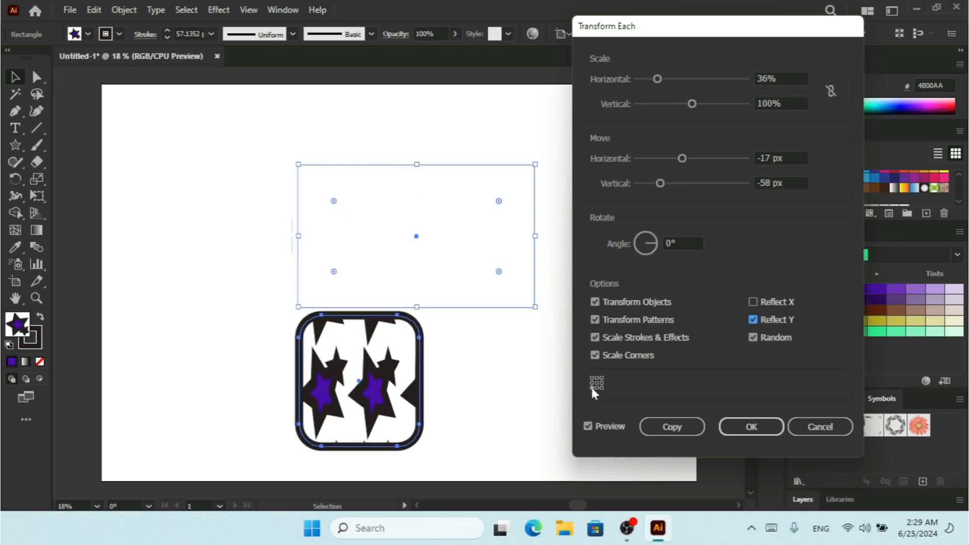
pyautogui.click(598, 387)
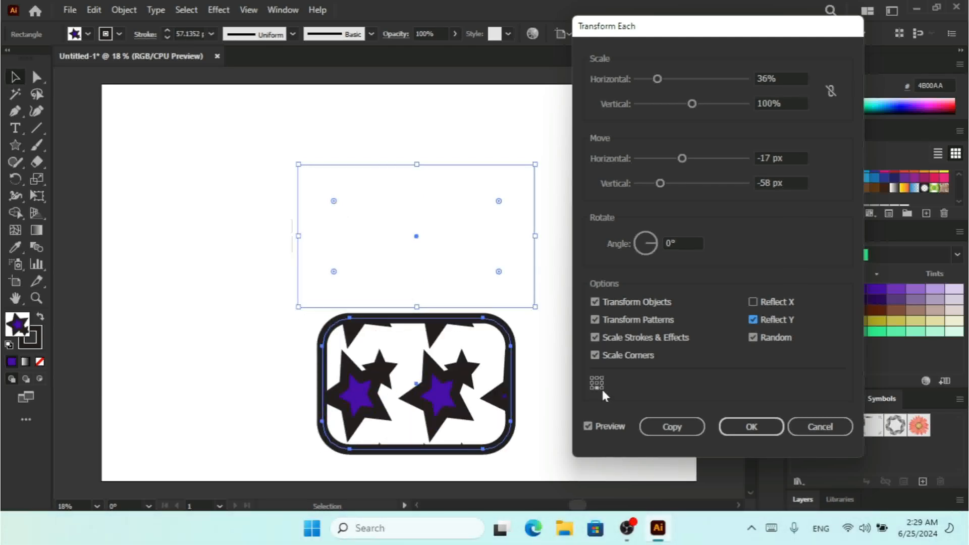
pyautogui.click(596, 384)
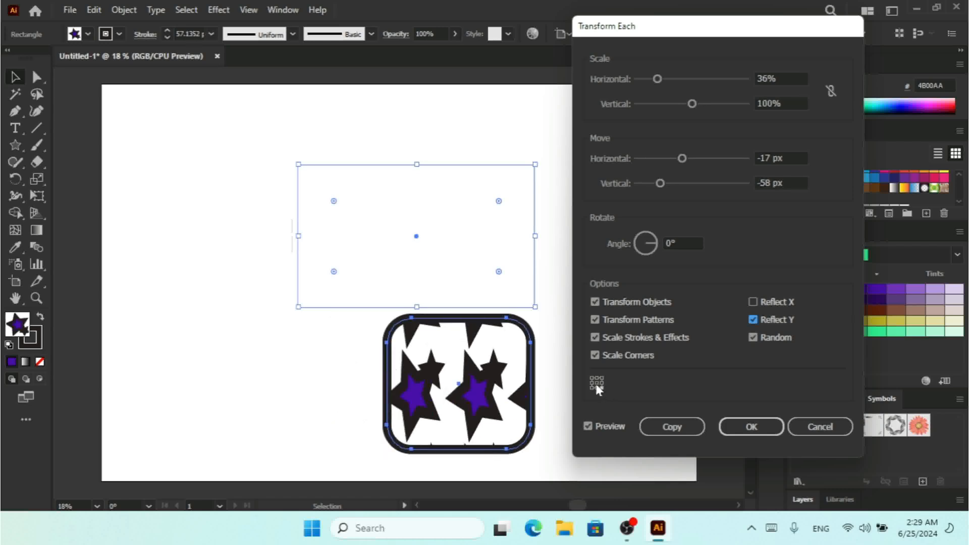
pyautogui.click(596, 384)
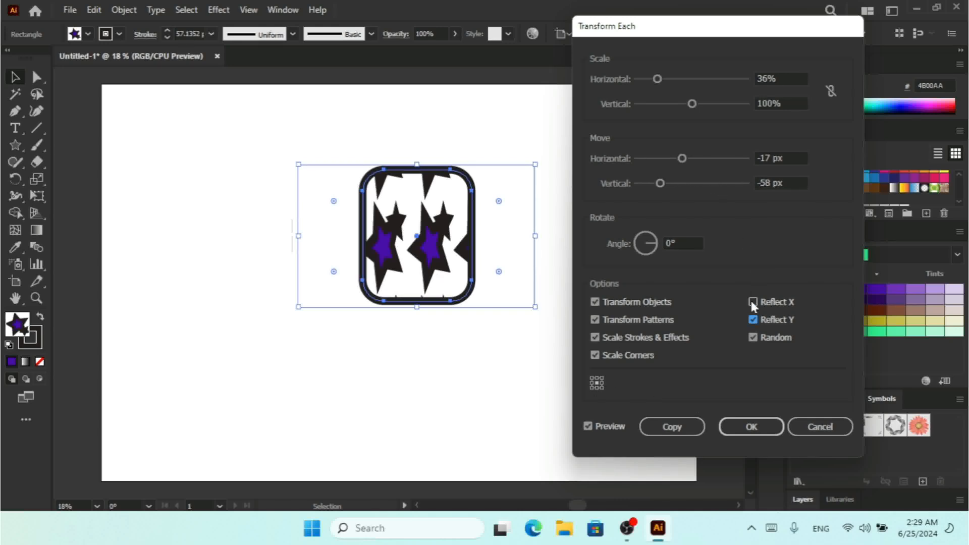
# Step: Turn off Reflect Y and apply the Transform Each settings as a copy of the rounded rectangle
pyautogui.click(753, 320)
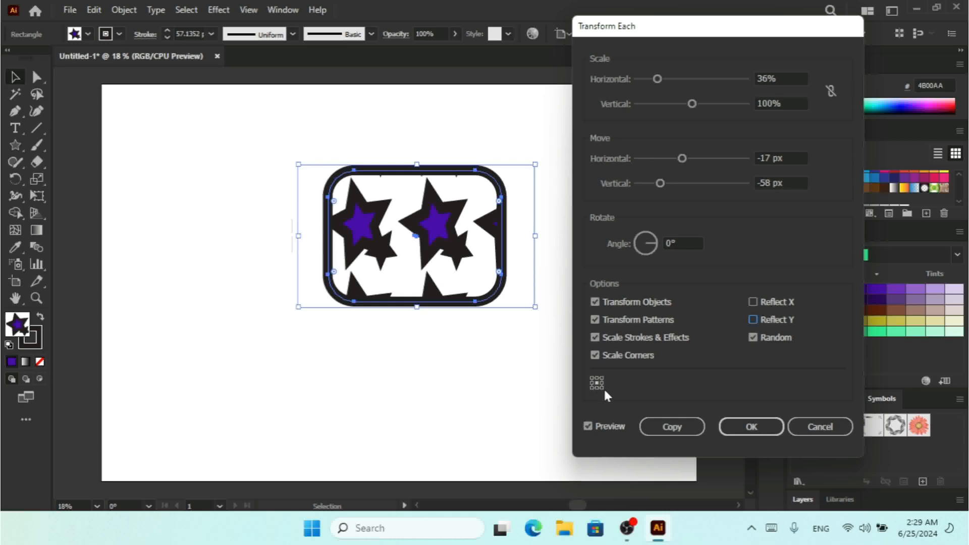
pyautogui.click(695, 432)
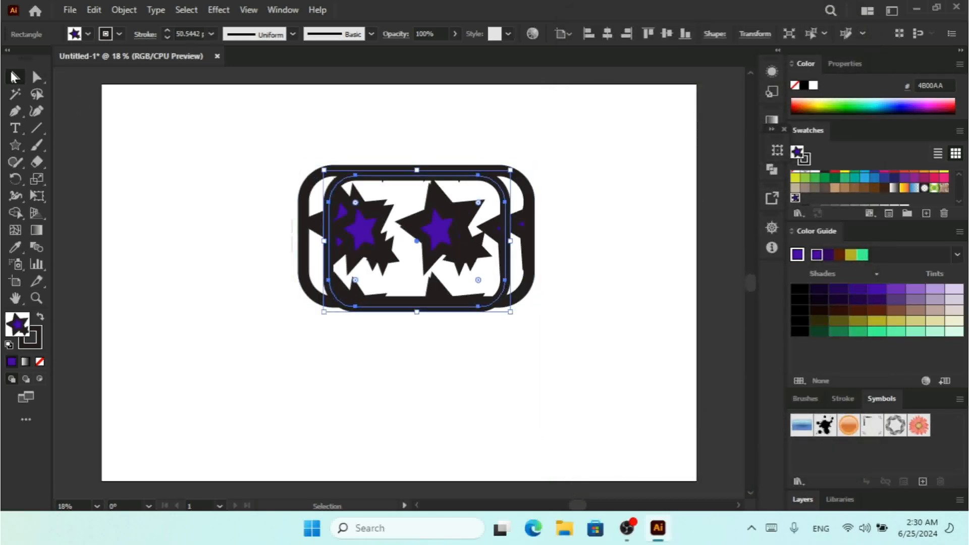
# Step: Move the transformed copy off the original and delete it, then rotate and delete the original rounded rectangle
pyautogui.moveTo(353, 229); pyautogui.dragTo(289, 255)
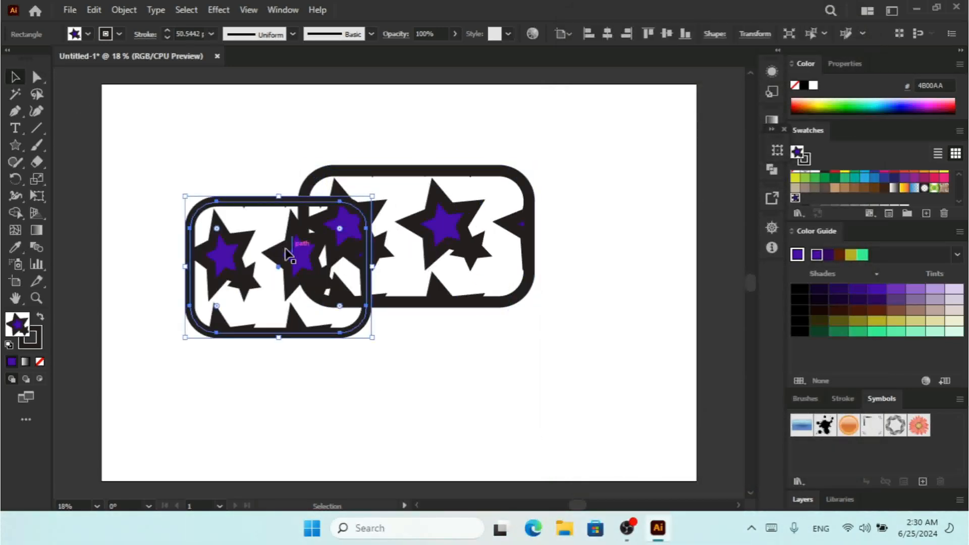
pyautogui.press('Delete')
pyautogui.click(395, 215)
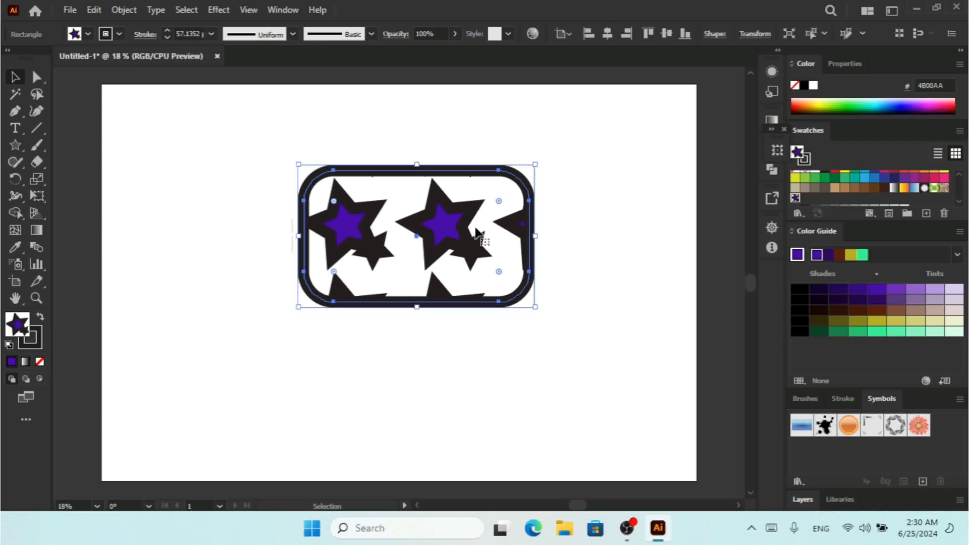
pyautogui.moveTo(535, 158); pyautogui.dragTo(461, 121)
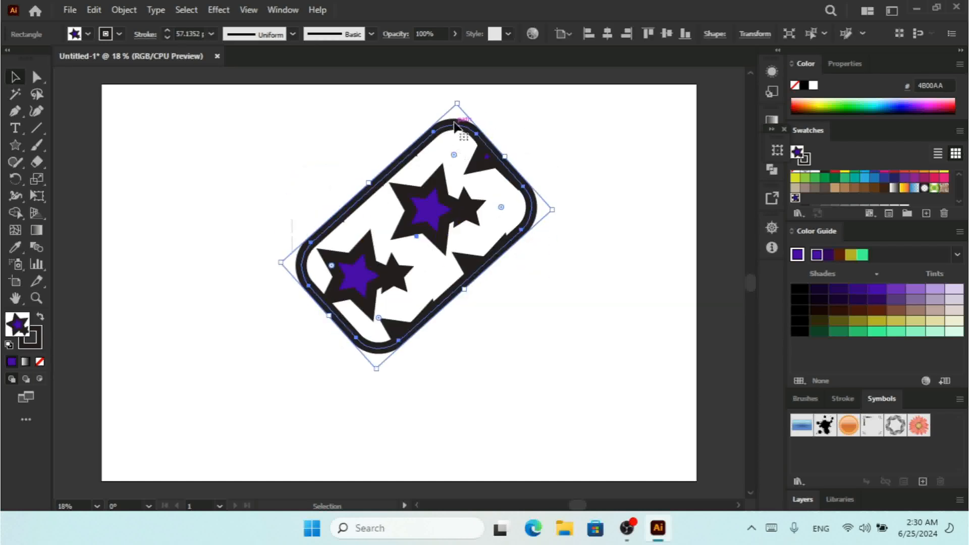
pyautogui.press('Delete')
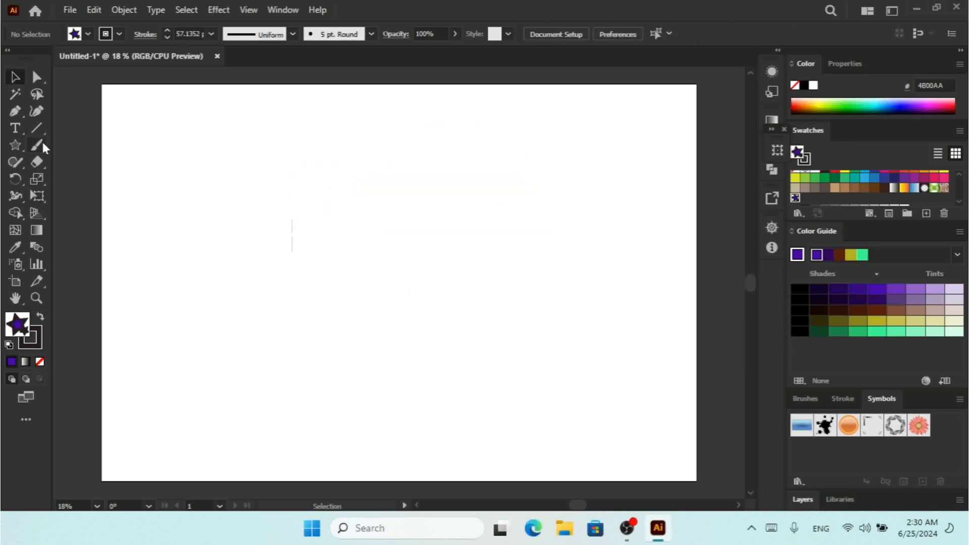
# Step: Draw a rectangle on the upper half of the artboard and fill it with the green 2BB673 swatch
pyautogui.moveTo(16, 139); pyautogui.dragTo(47, 144)
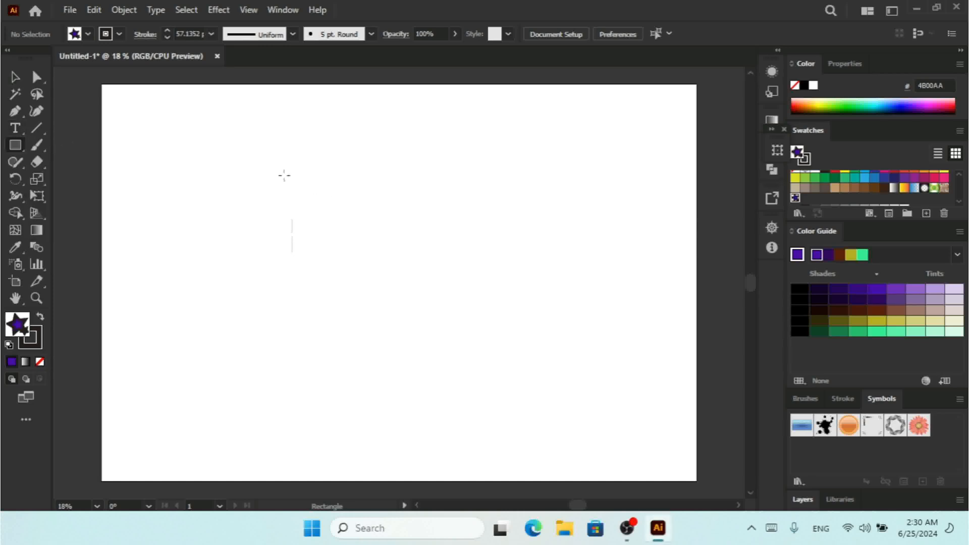
pyautogui.moveTo(244, 169); pyautogui.dragTo(439, 298)
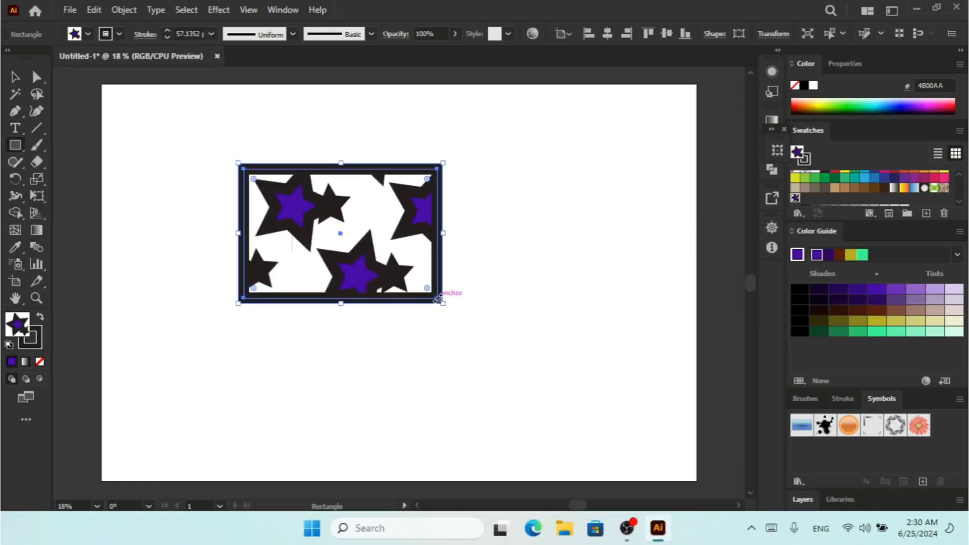
pyautogui.click(845, 178)
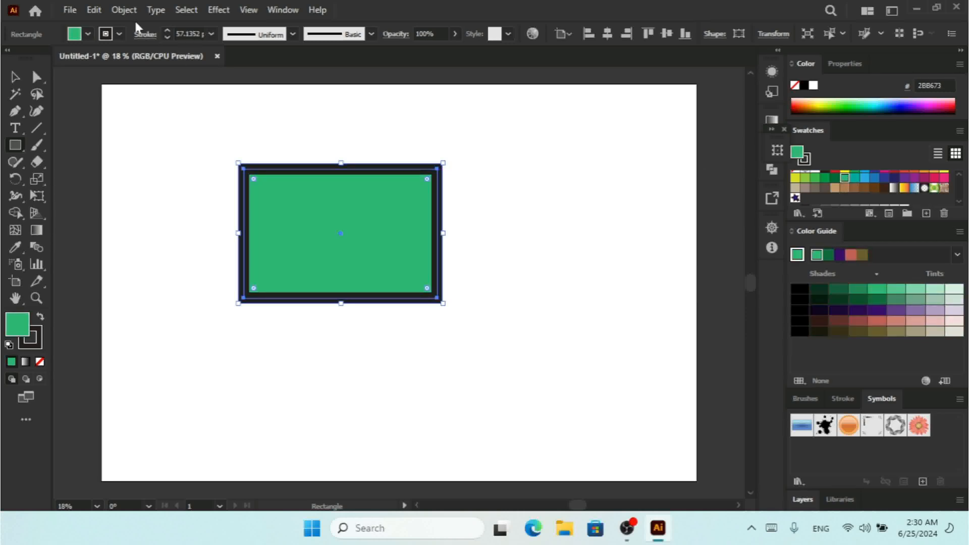
# Step: Reduce the green rectangle's stroke to 0 px and shift the rectangle slightly to the right
pyautogui.click(168, 38)
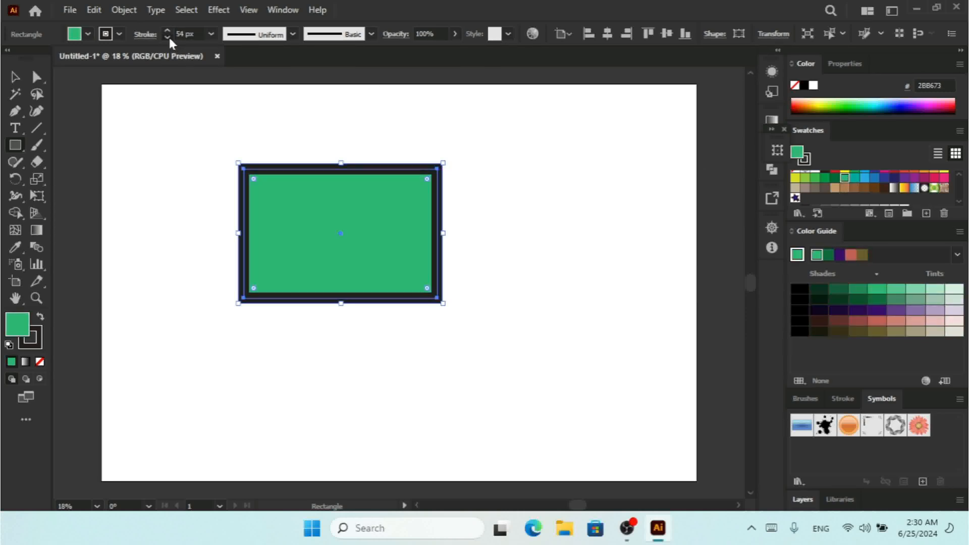
pyautogui.click(168, 38)
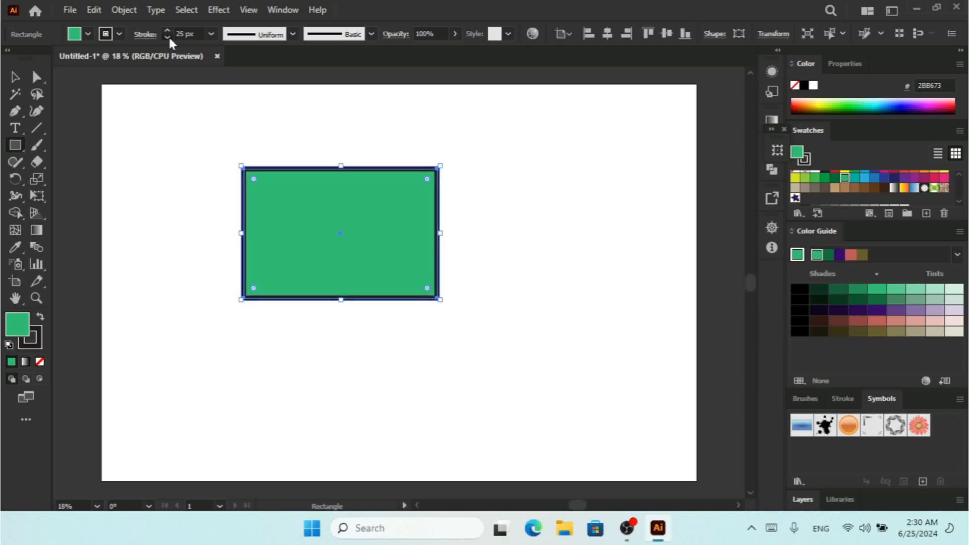
pyautogui.click(168, 37)
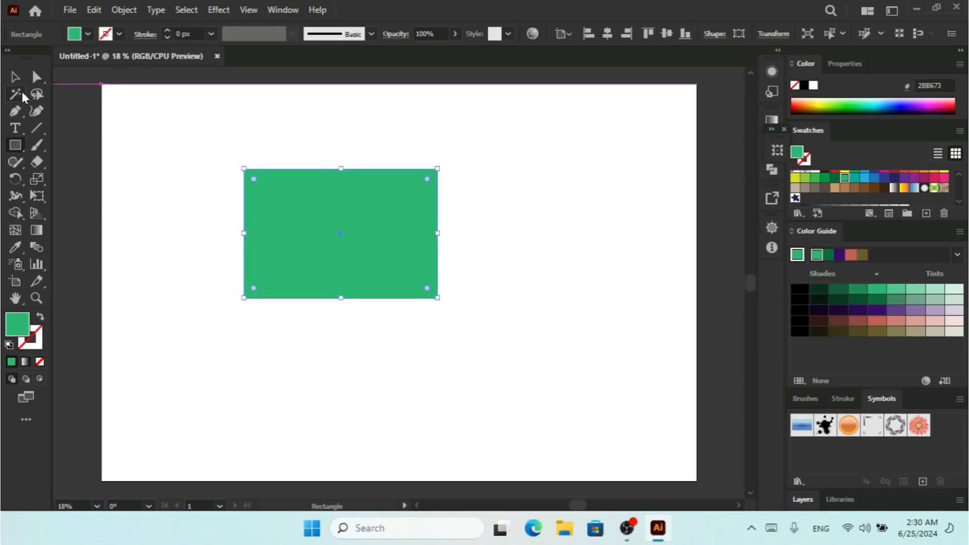
pyautogui.press('v')
pyautogui.moveTo(374, 236); pyautogui.dragTo(367, 214)
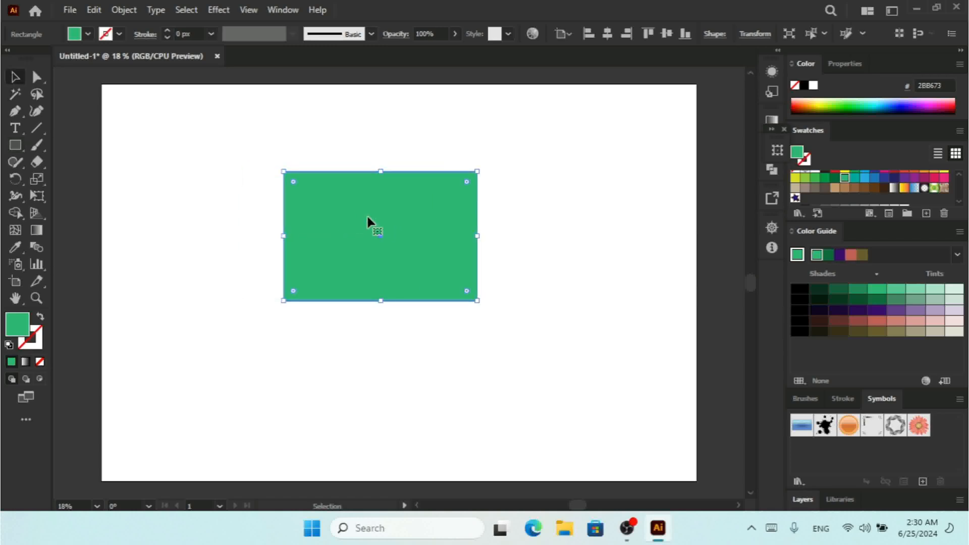
# Step: Rotate the green rectangle about 45°, pull its right corner outward into an irregular quadrilateral, and place it near the artboard's centre
pyautogui.click(36, 77)
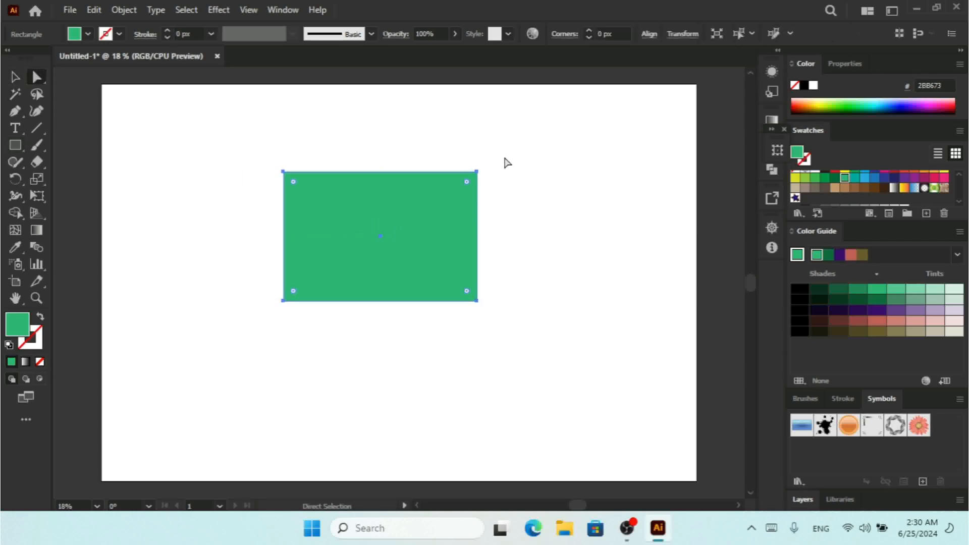
pyautogui.moveTo(477, 173); pyautogui.dragTo(573, 253)
pyautogui.click(13, 78)
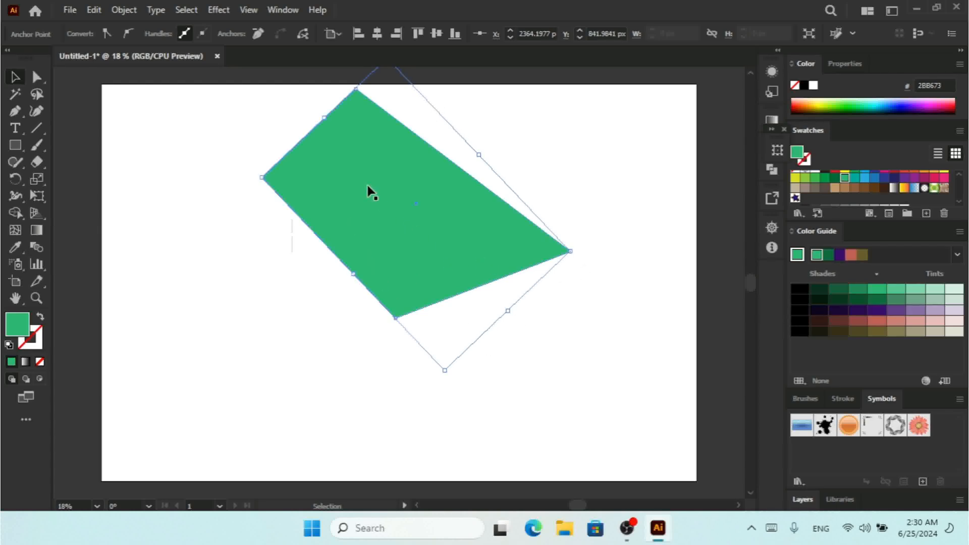
pyautogui.moveTo(434, 200); pyautogui.dragTo(381, 254)
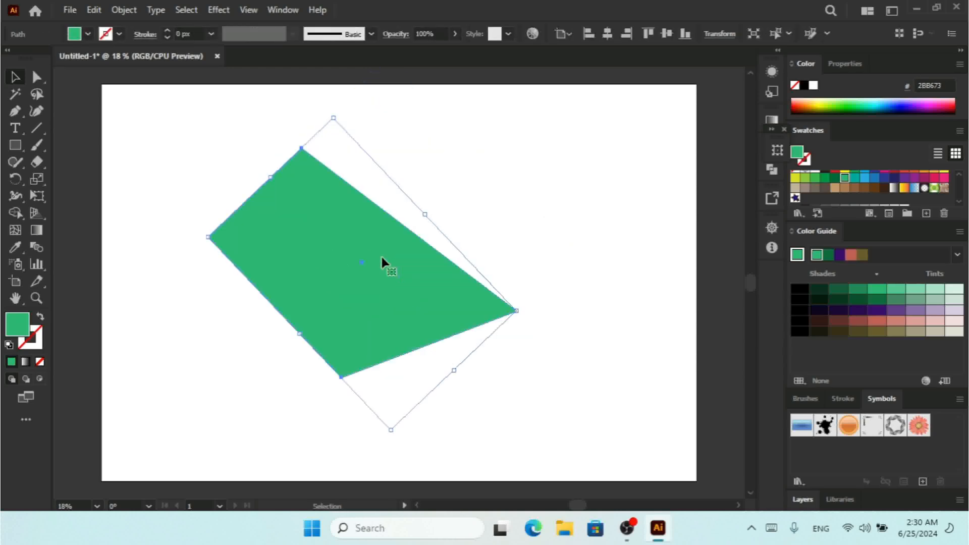
# Step: Reset the tilted bounding box of the green quadrilateral with the Transform command
pyautogui.rightClick(381, 256)
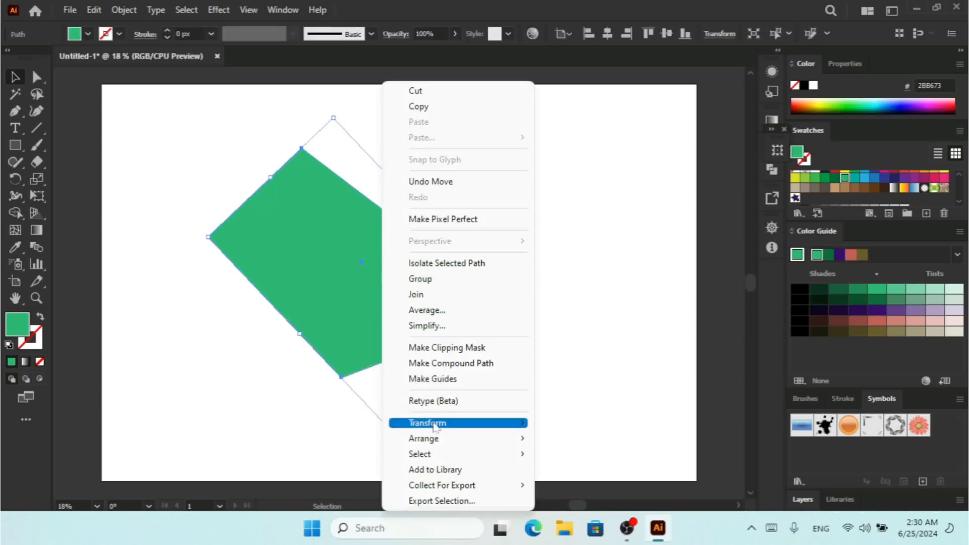
pyautogui.moveTo(455, 423)
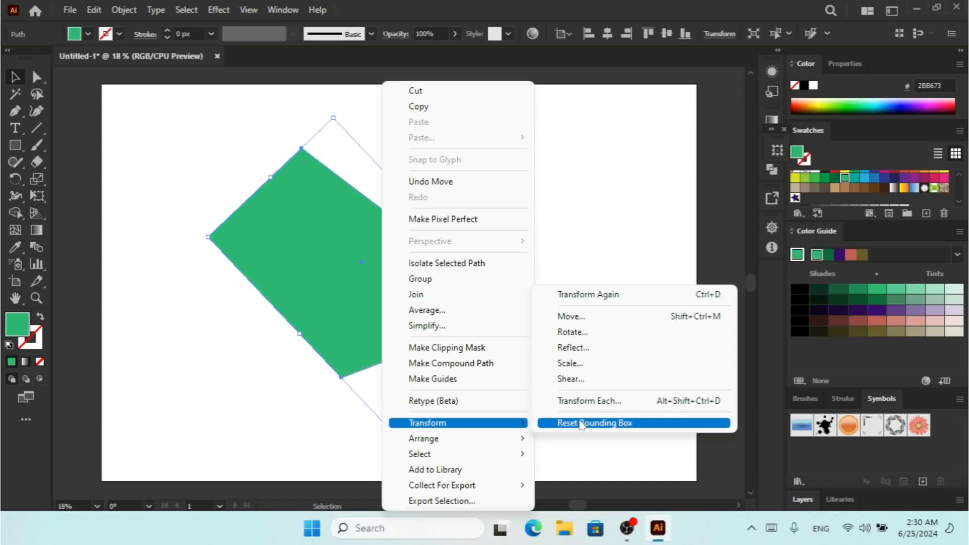
pyautogui.click(124, 10)
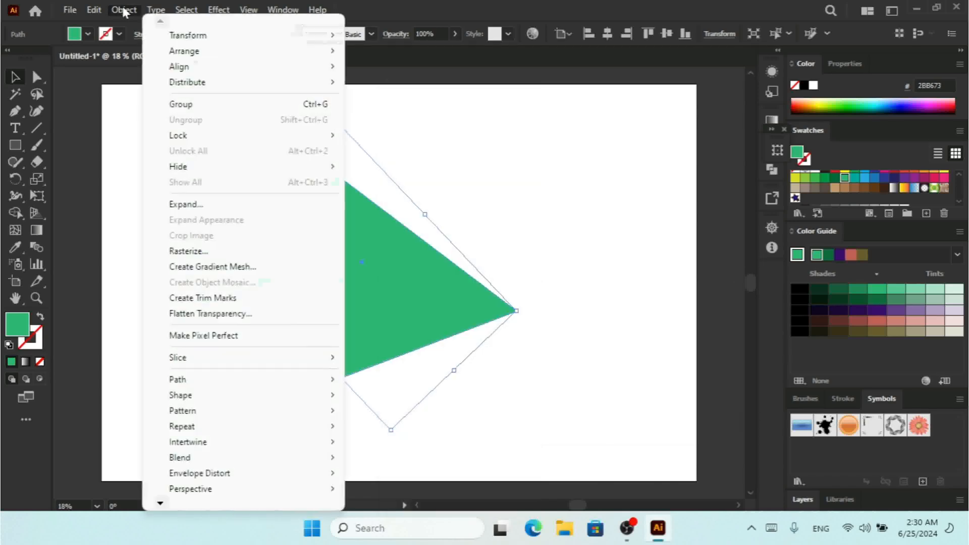
pyautogui.moveTo(226, 36)
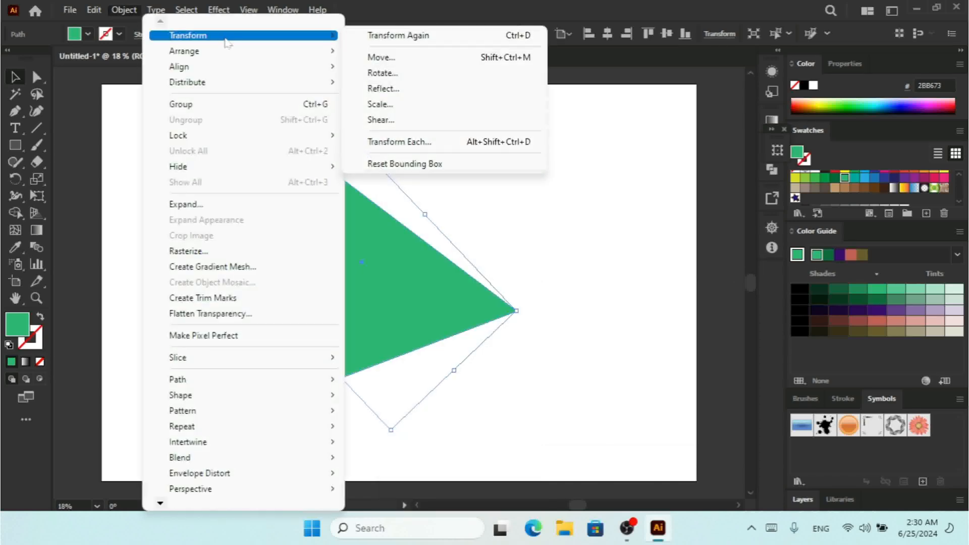
pyautogui.click(441, 164)
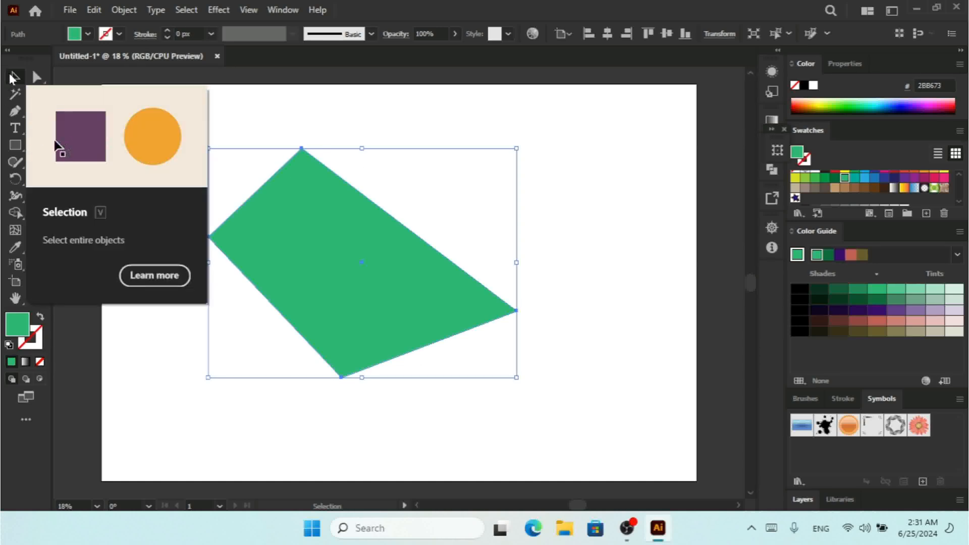
# Step: Move the green quadrilateral slightly to the right and delete it from the artboard
pyautogui.moveTo(324, 233); pyautogui.dragTo(348, 234)
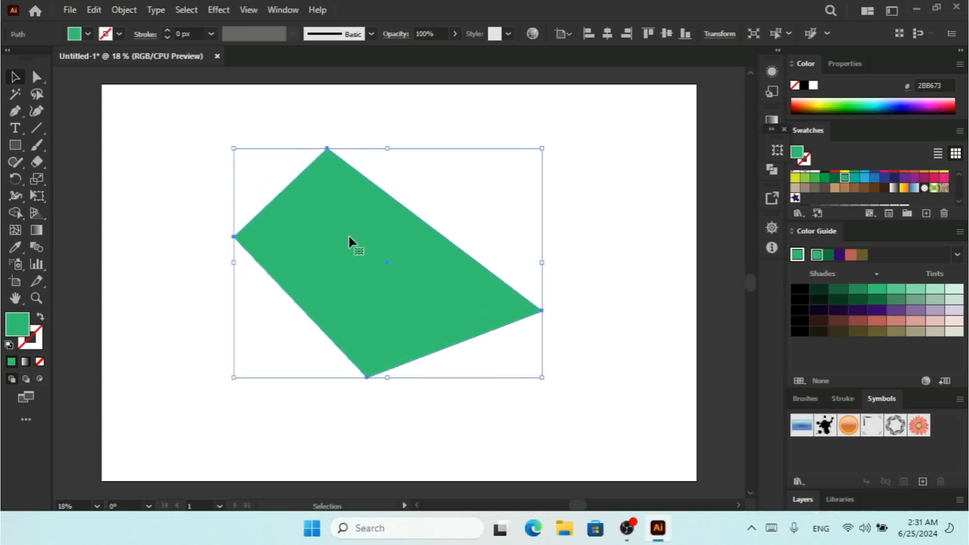
pyautogui.press('Delete')
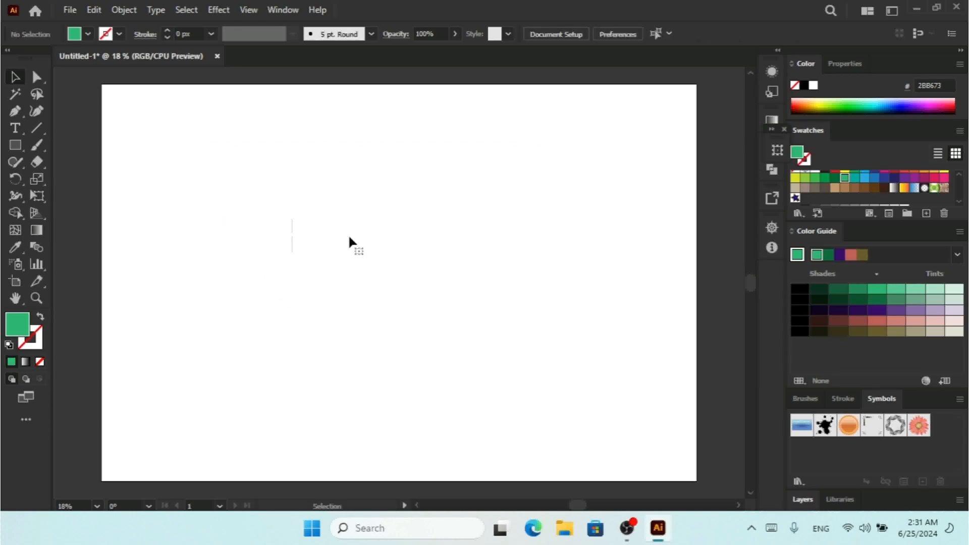
pyautogui.click(126, 7)
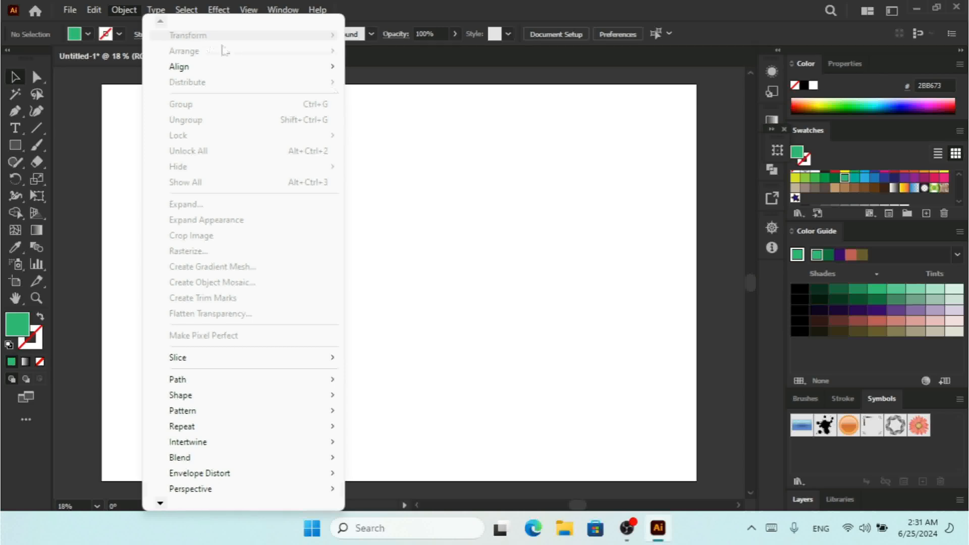
pyautogui.click(481, 203)
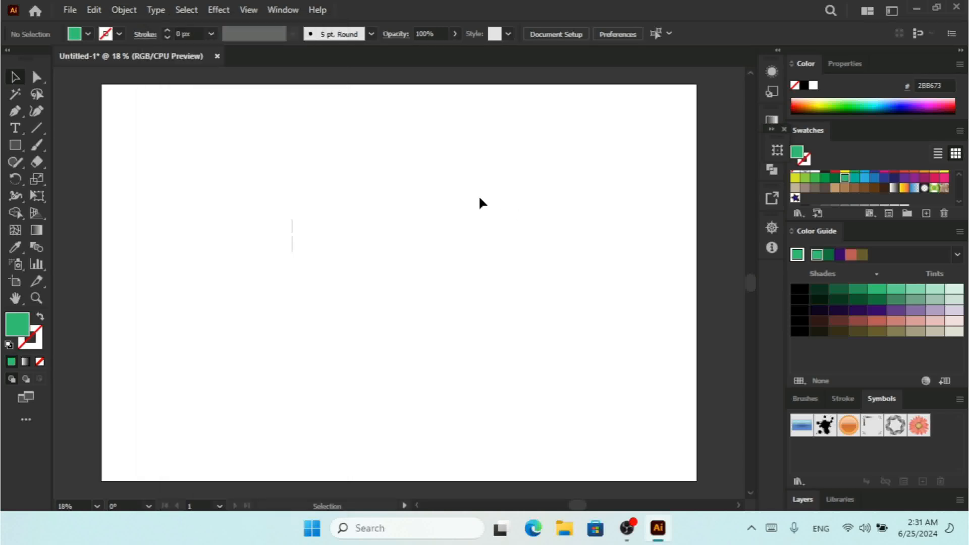